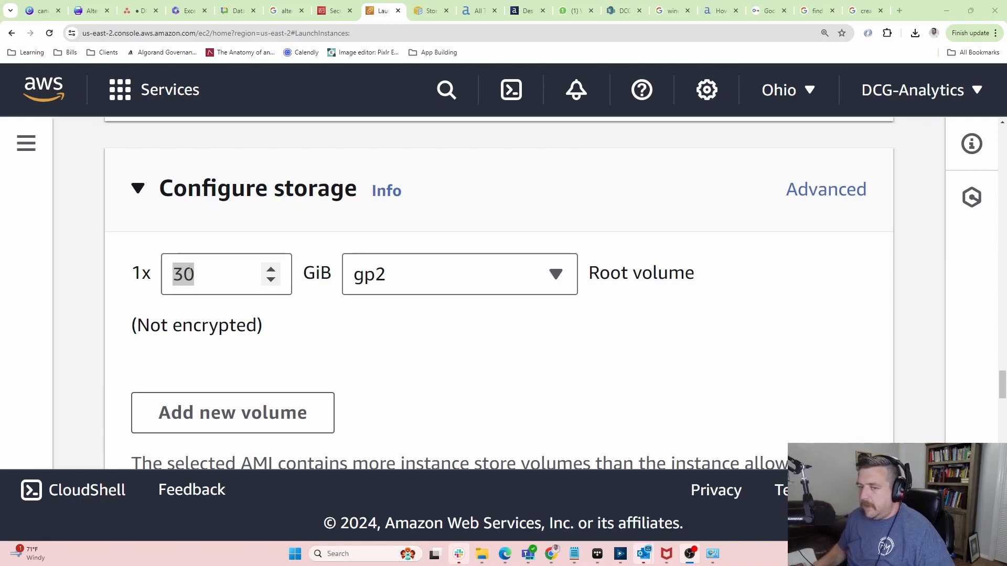
# Enlarge the root volume to 100 GiB.
pyautogui.click(270, 280)
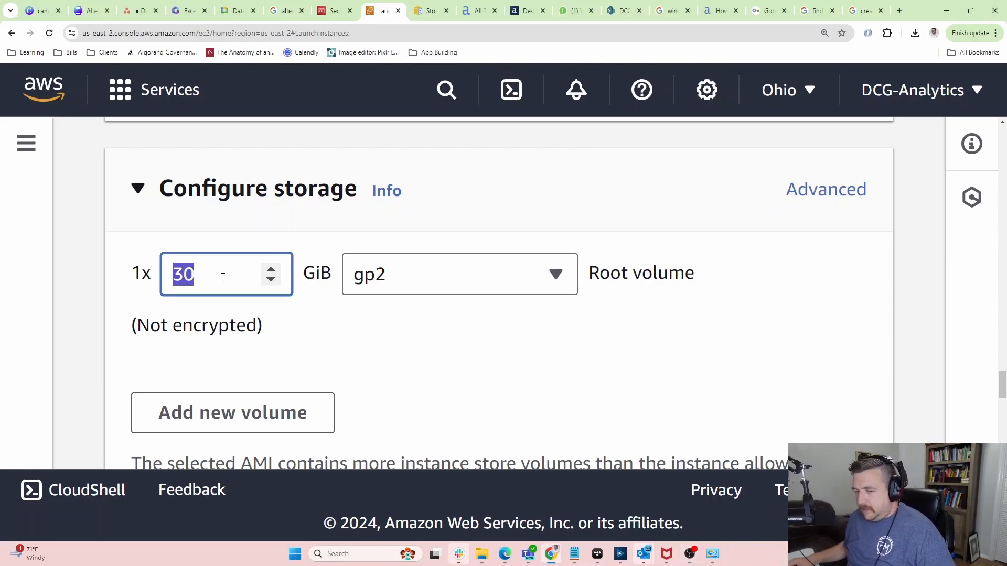
pyautogui.write('100')
pyautogui.click(327, 327)
# Add a second EBS volume of 250 GiB with volume type gp3.
pyautogui.click(266, 403)
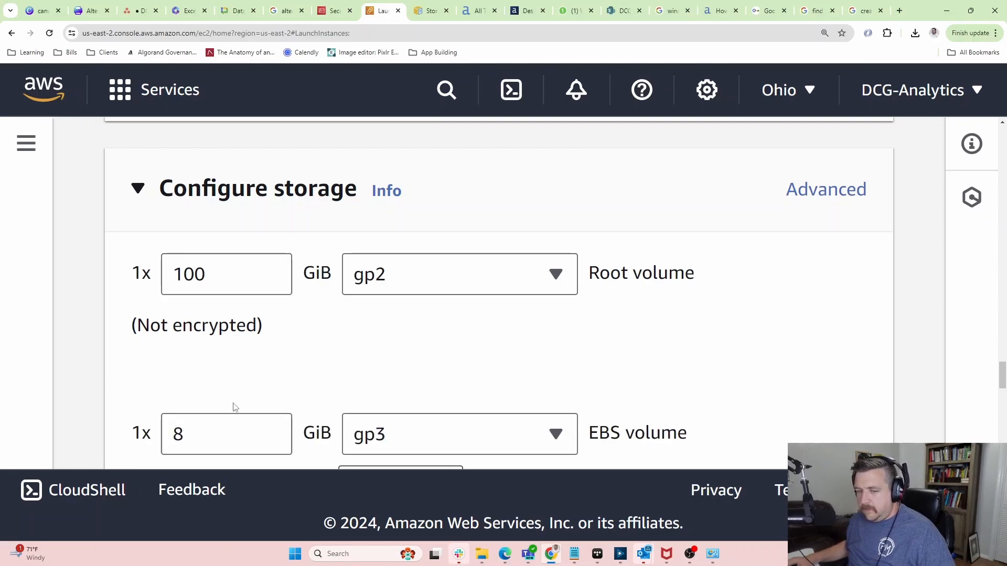
pyautogui.moveTo(216, 435); pyautogui.dragTo(98, 418)
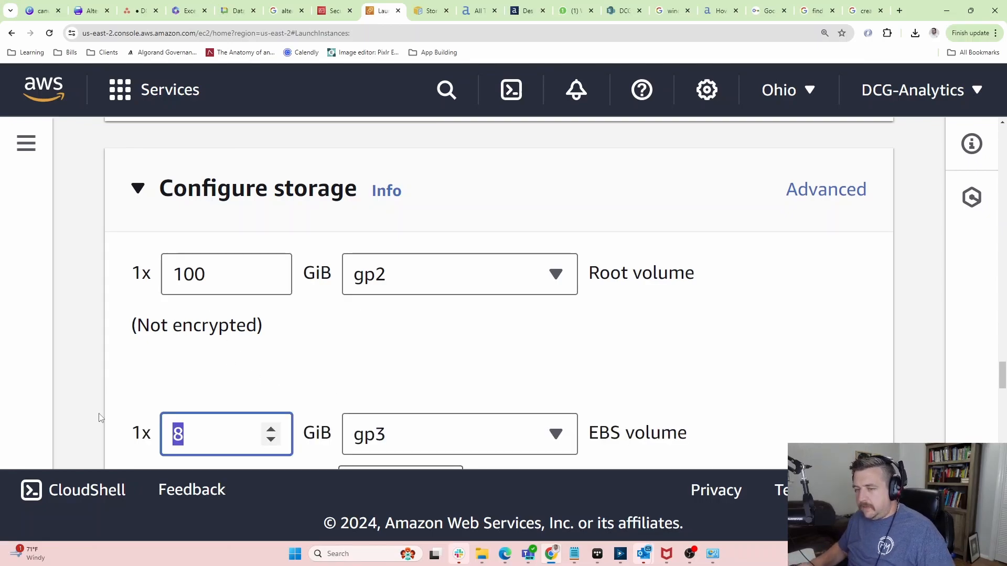
pyautogui.write('250')
pyautogui.click(420, 428)
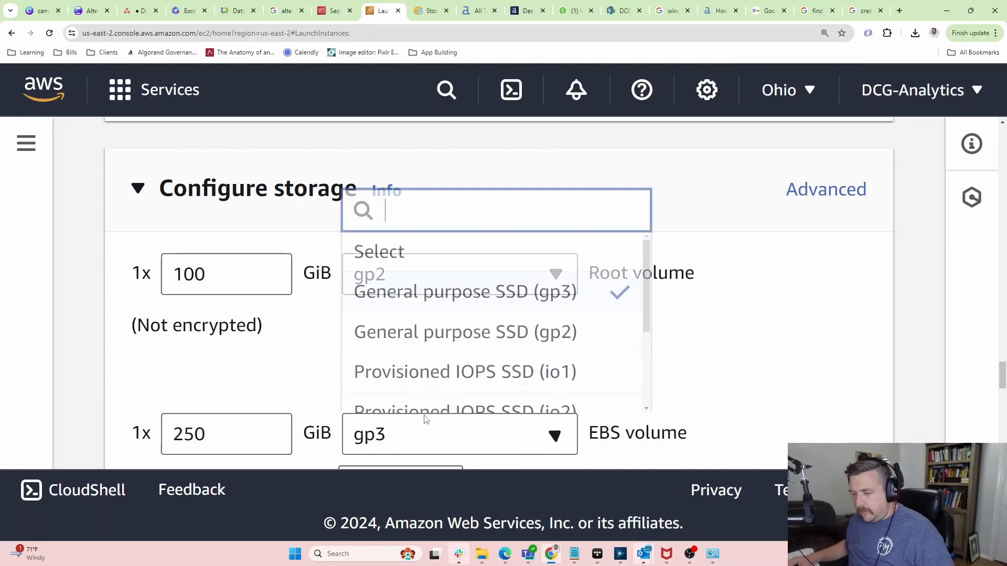
pyautogui.click(460, 341)
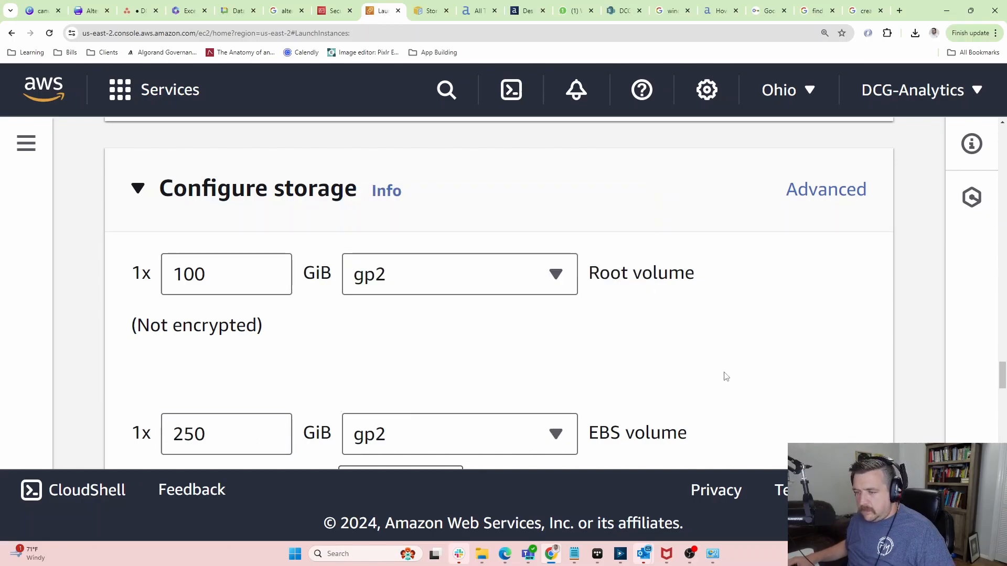
pyautogui.click(524, 434)
pyautogui.click(465, 292)
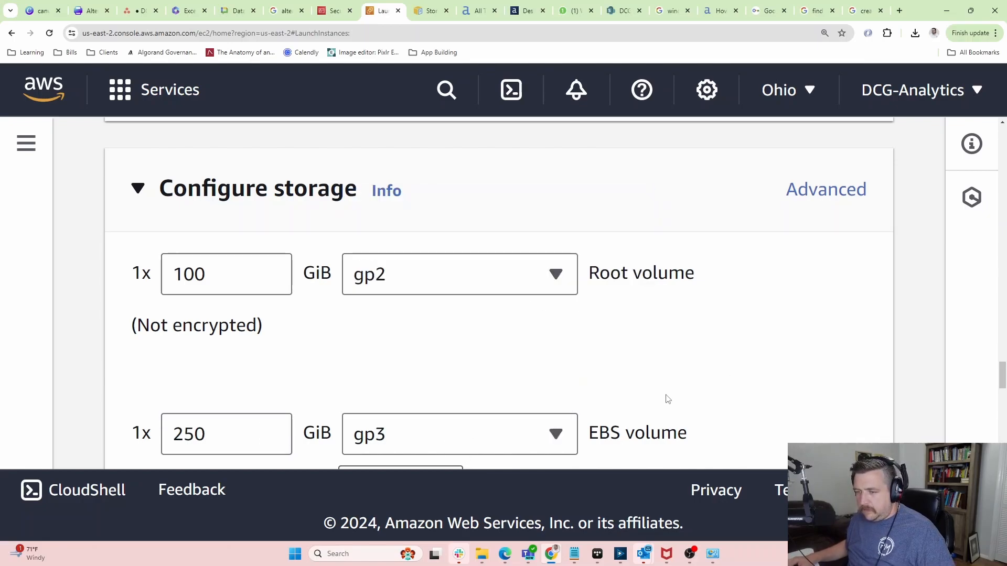
# Scroll down to the Summary and launch the configured instance.
pyautogui.scroll(-3, 669, 397)
pyautogui.scroll(-10, 669, 397)
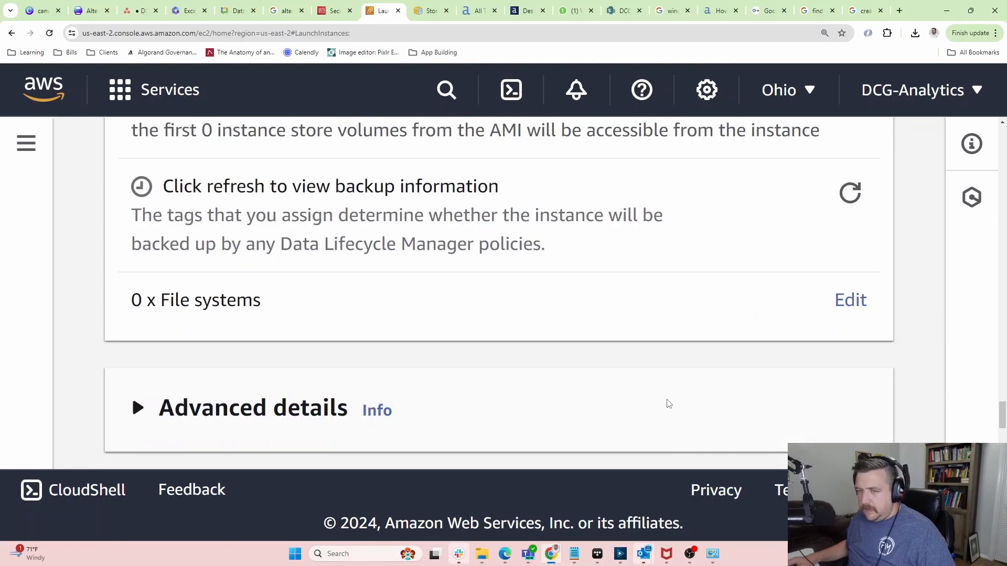
pyautogui.scroll(-3, 673, 405)
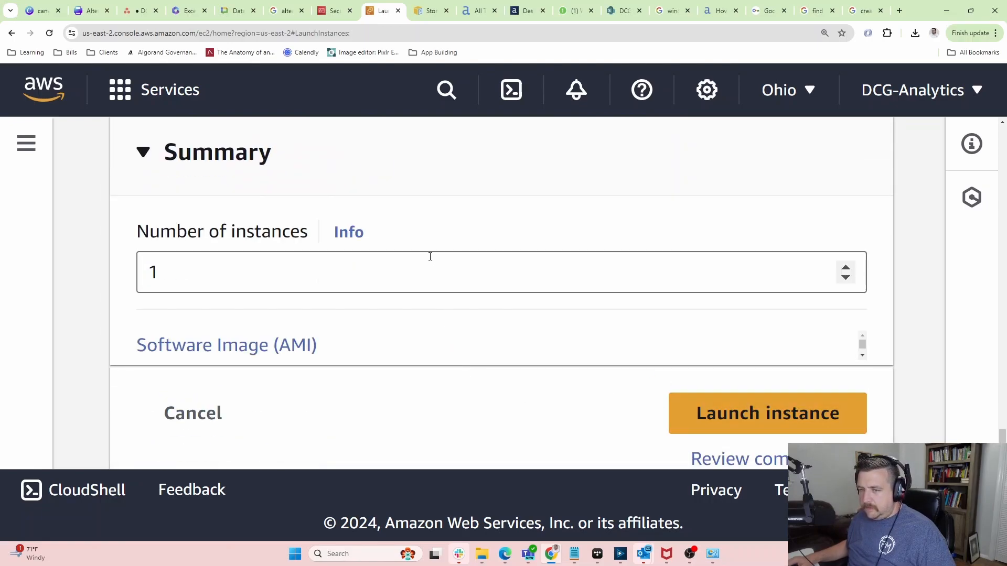
pyautogui.scroll(-1, 402, 377)
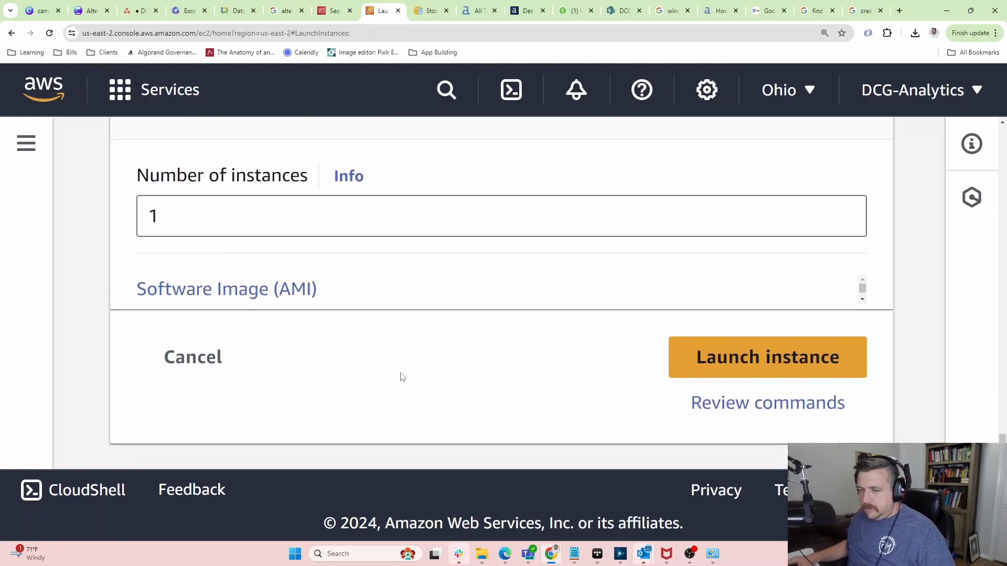
pyautogui.click(762, 366)
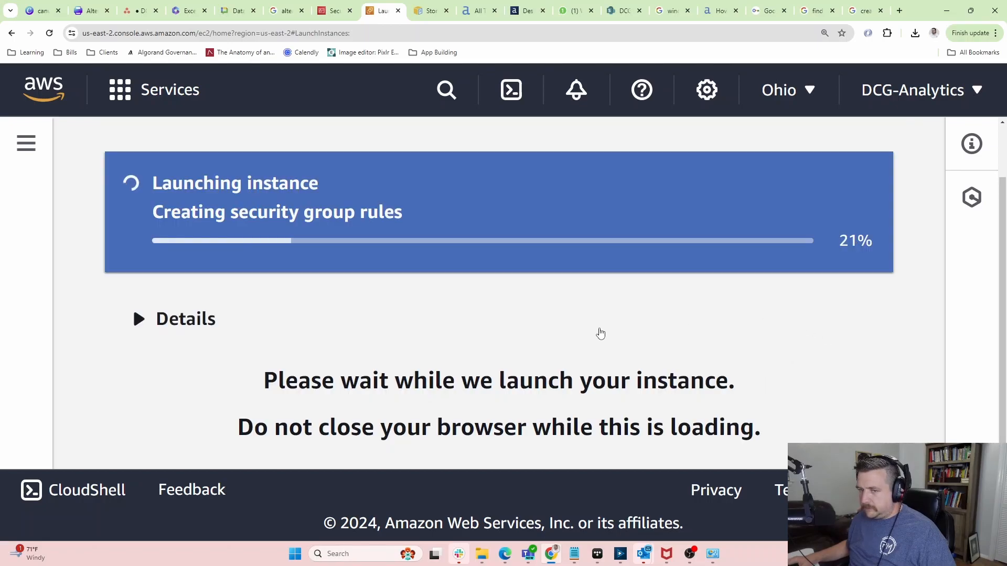
# After the launch succeeds, follow the instance ID link to the DCGA_ALTERYX instance in the Instances list.
pyautogui.hotkey('ctrl', '-')
pyautogui.hotkey('ctrl', '-')
pyautogui.hotkey('ctrl', '-')
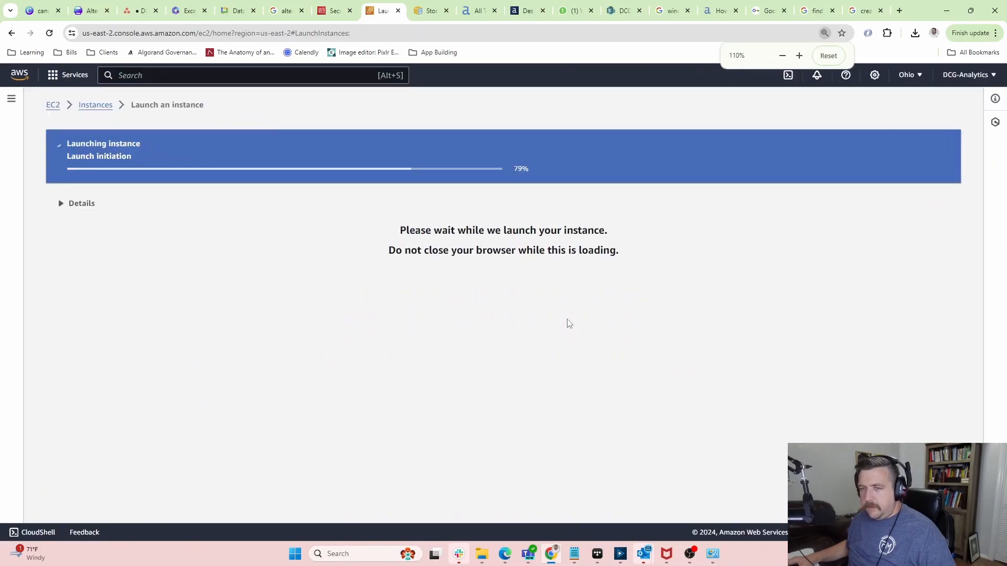
pyautogui.hotkey('ctrl', '-')
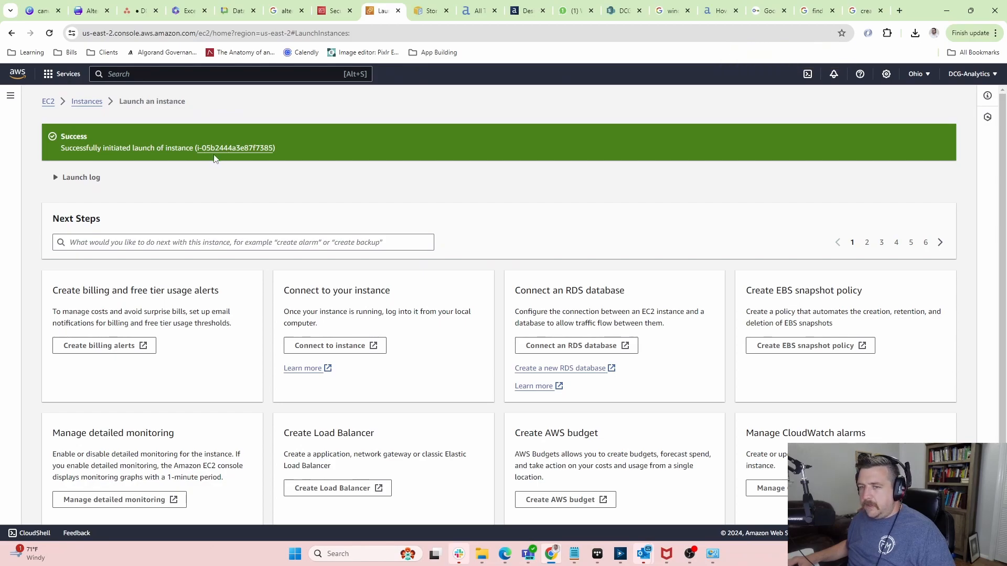
pyautogui.click(256, 152)
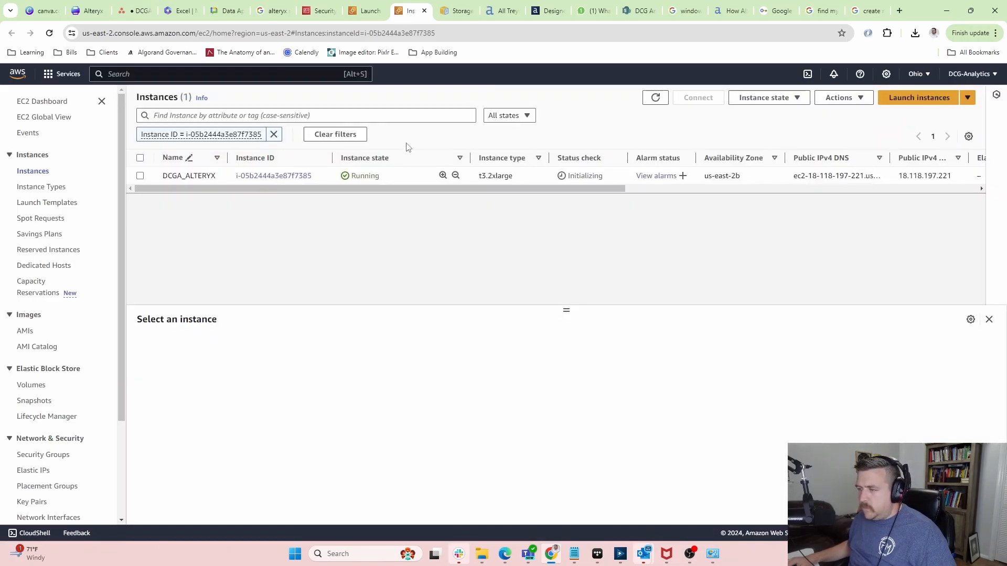
# Open the DCGA_ALTERYX instance's Connect page and switch to the RDP client option.
pyautogui.click(278, 177)
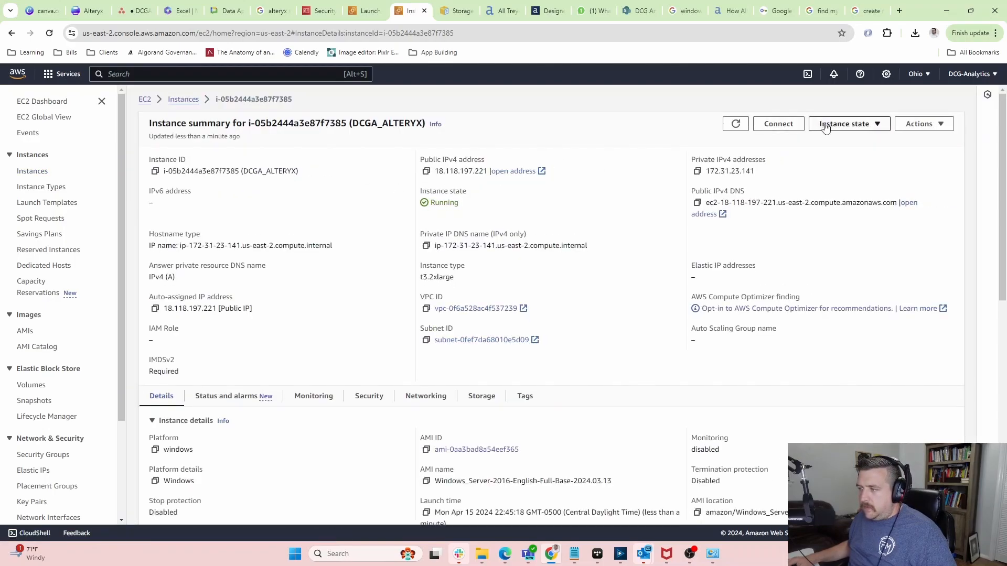
pyautogui.click(774, 126)
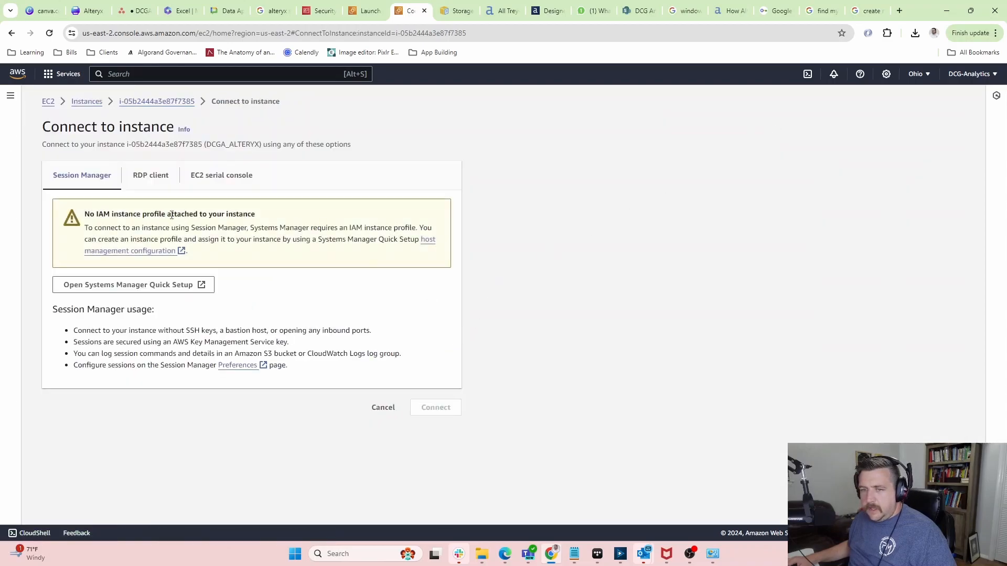
pyautogui.click(226, 178)
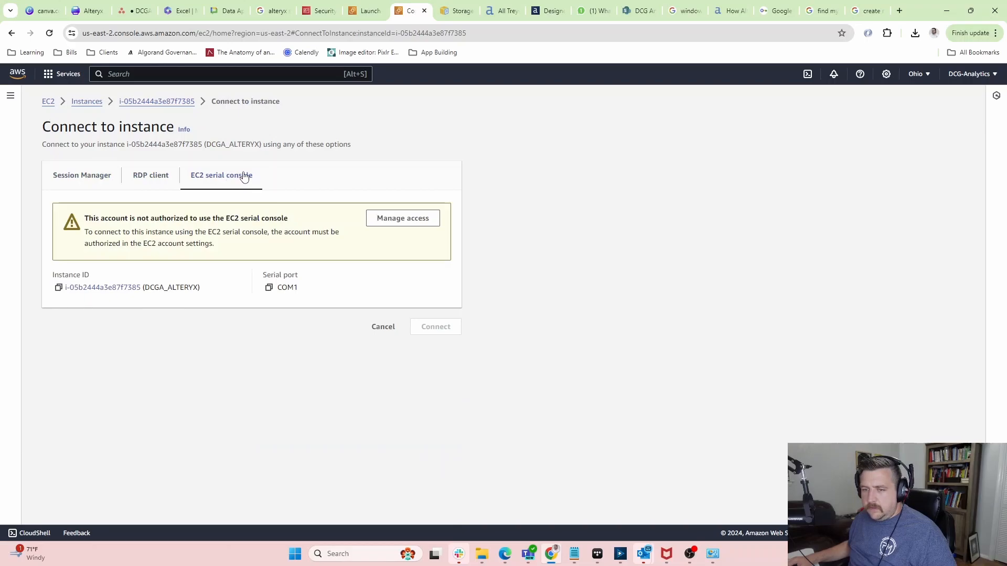
pyautogui.click(143, 183)
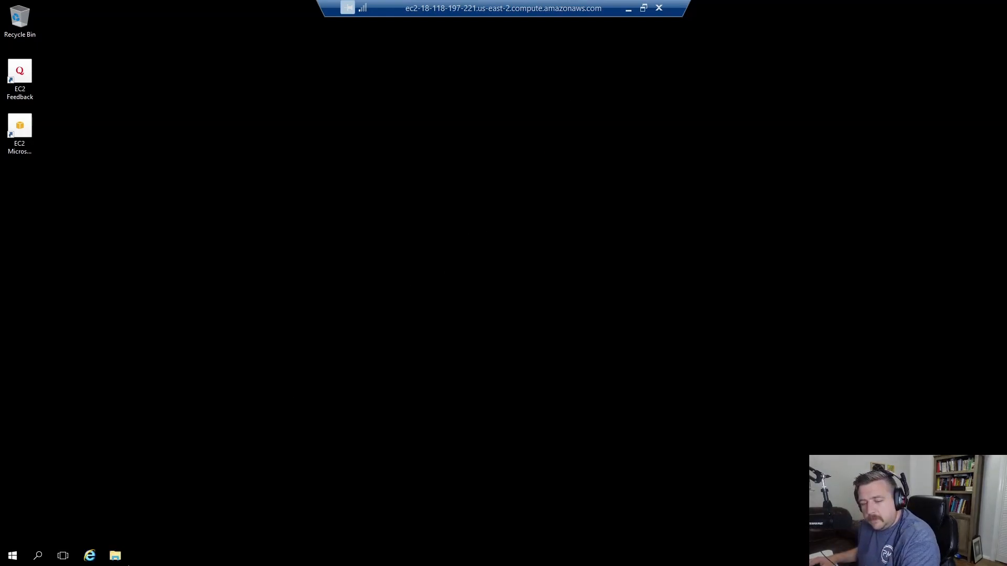
# Start Internet Explorer on the server, dismiss its startup prompts, and search Bing for 'edge'.
pyautogui.click(88, 556)
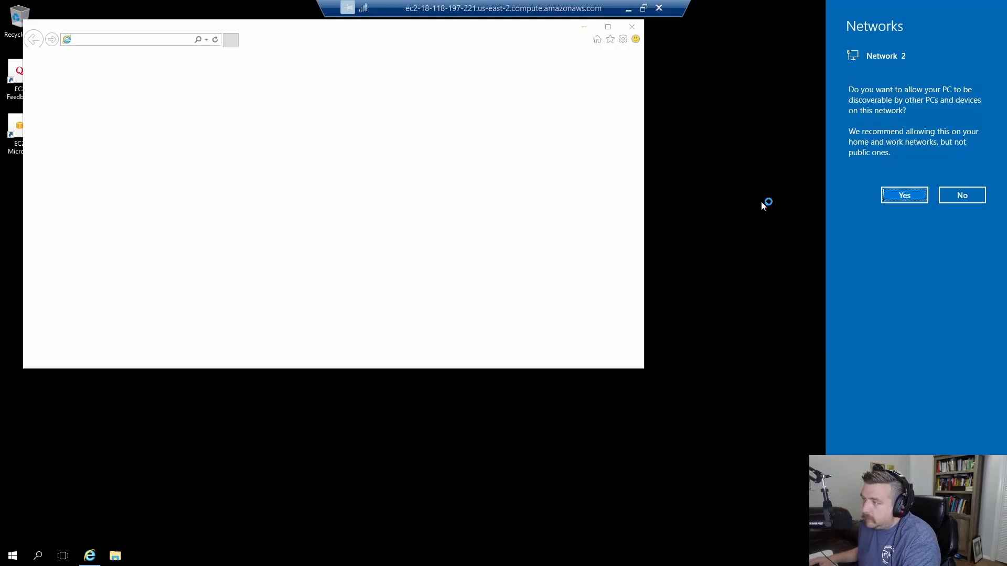
pyautogui.click(962, 197)
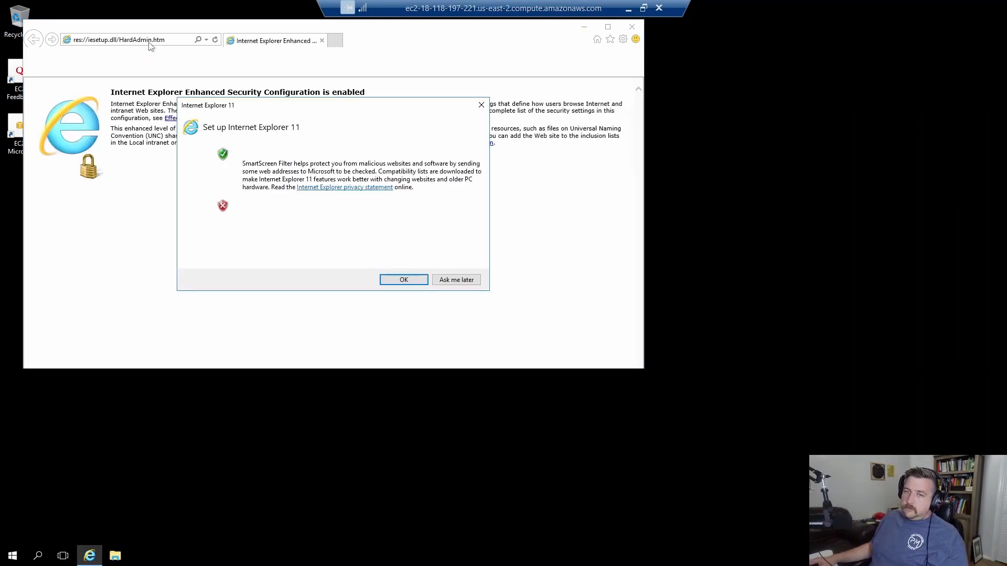
pyautogui.click(400, 278)
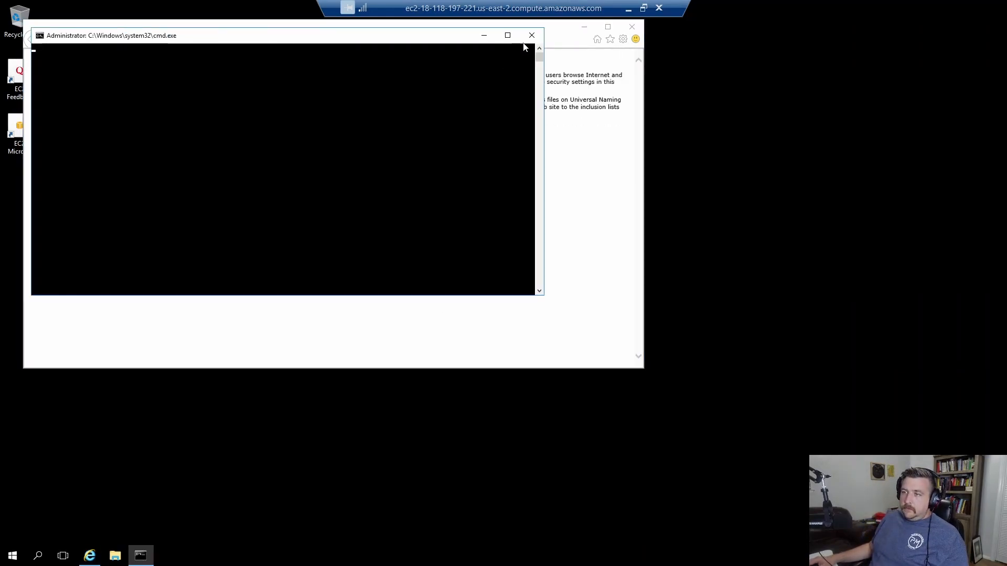
pyautogui.click(170, 42)
pyautogui.write('edge')
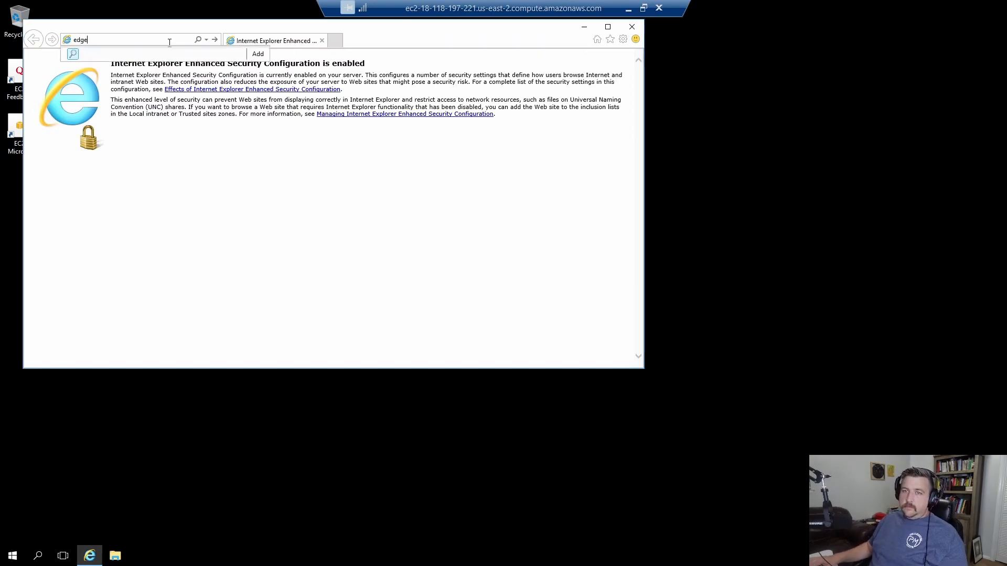
pyautogui.press('Return')
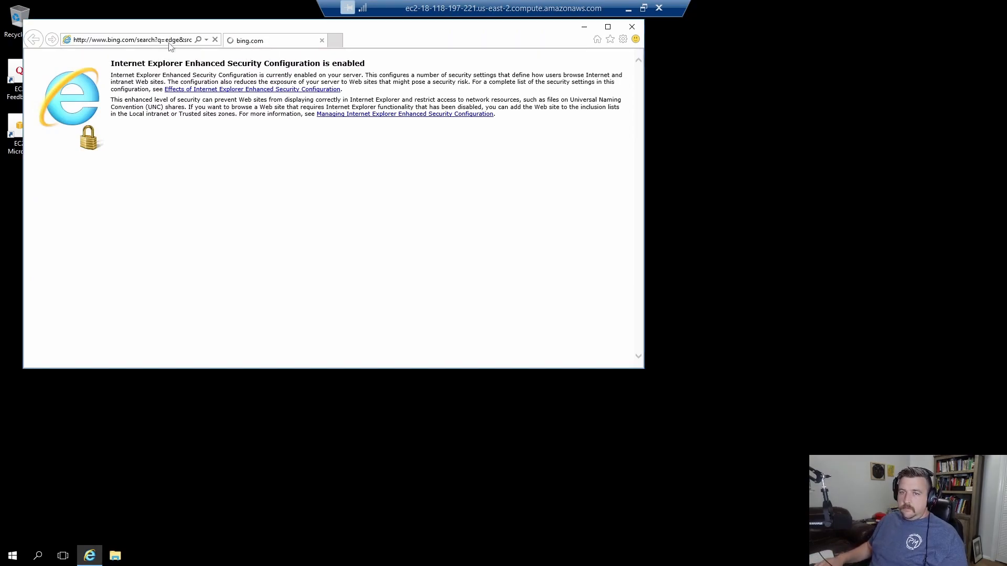
# Clear the Enhanced Security alerts and reach the Microsoft Edge download page.
pyautogui.click(524, 306)
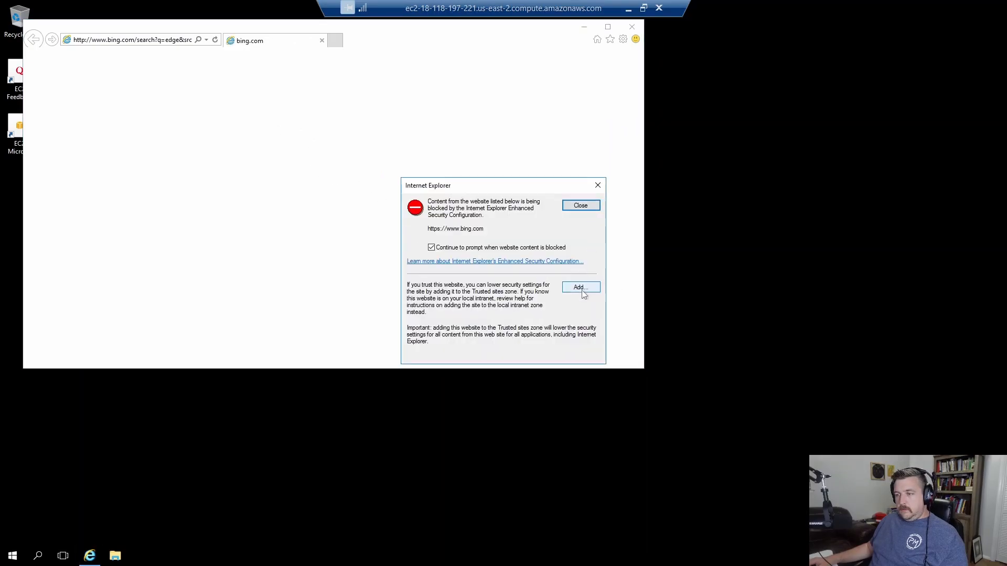
pyautogui.click(582, 208)
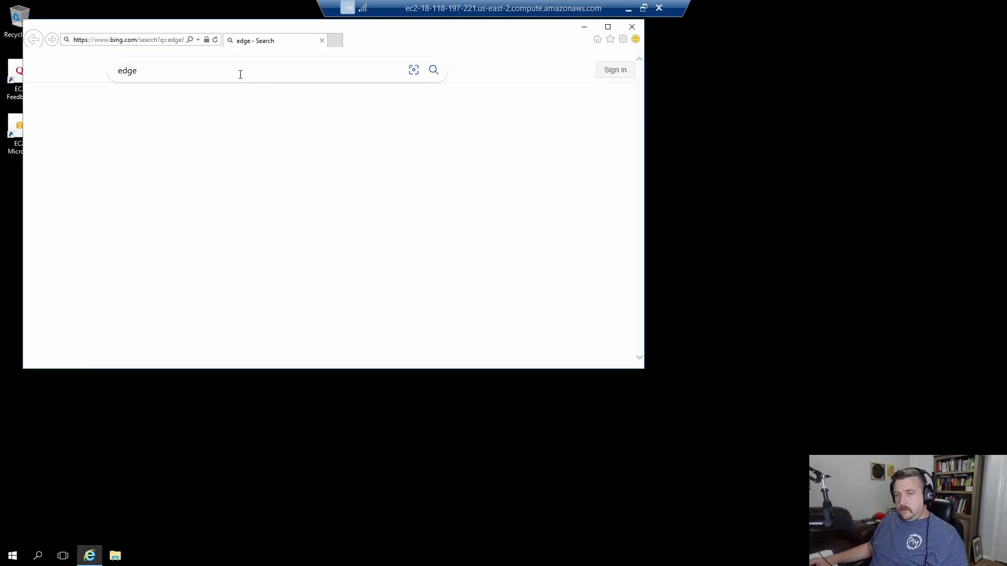
pyautogui.click(165, 259)
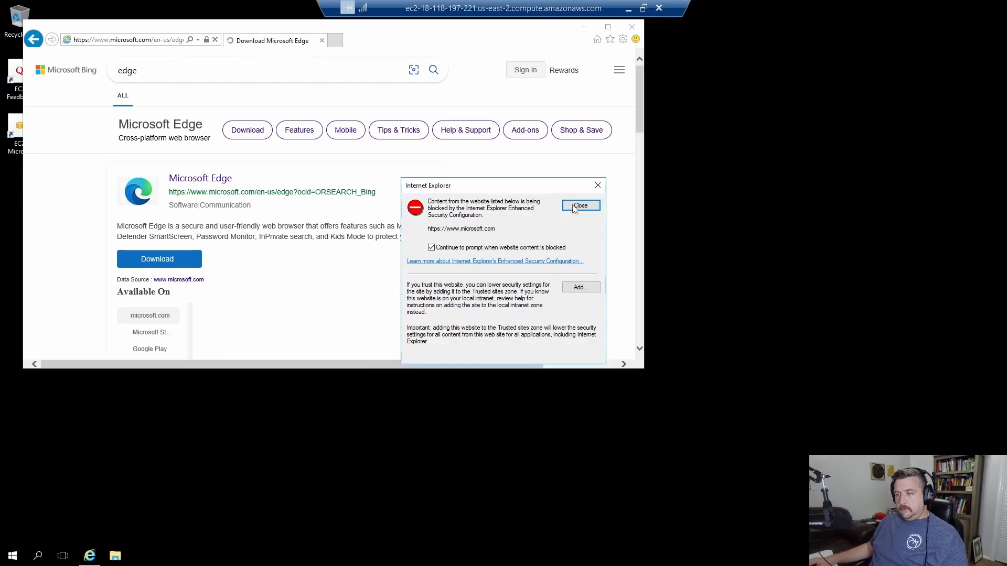
pyautogui.click(573, 208)
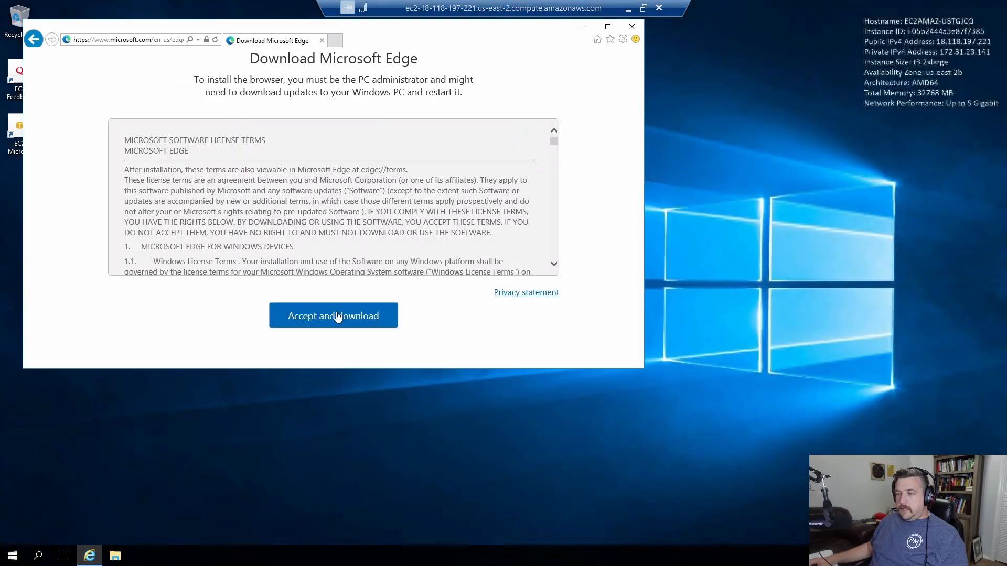
# Accept the terms, save MicrosoftEdgeSetup.exe, and run the installer.
pyautogui.click(337, 314)
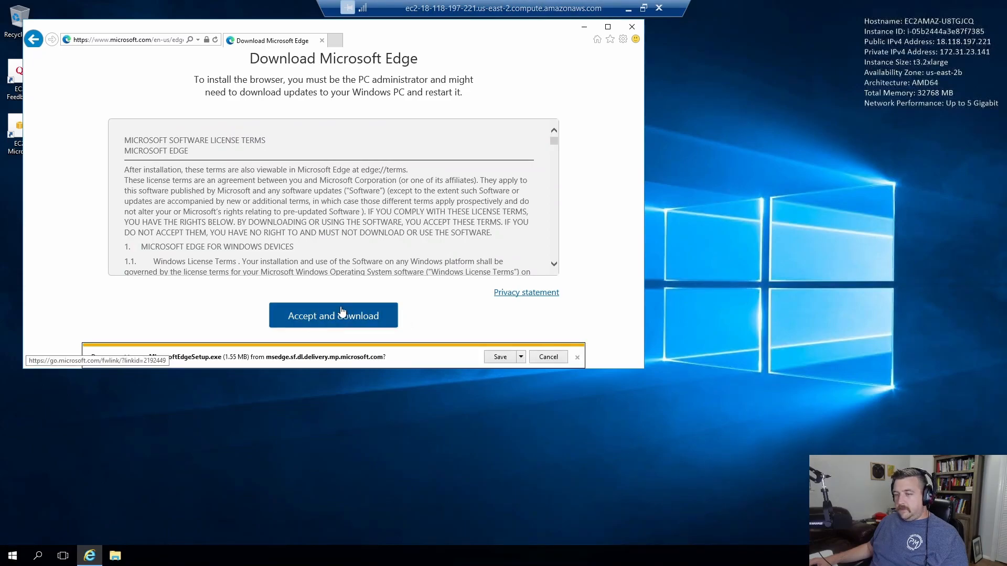
pyautogui.click(326, 318)
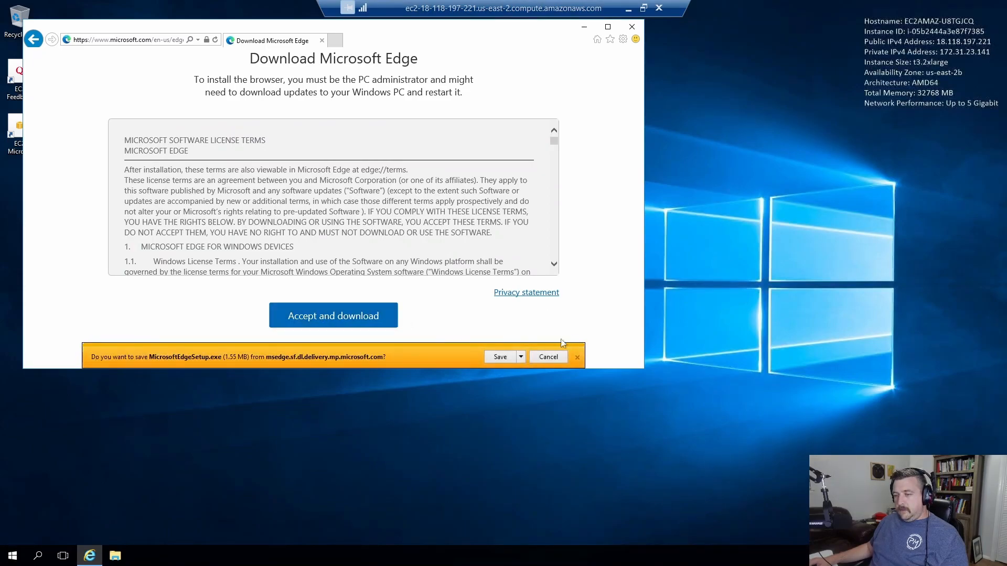
pyautogui.click(498, 358)
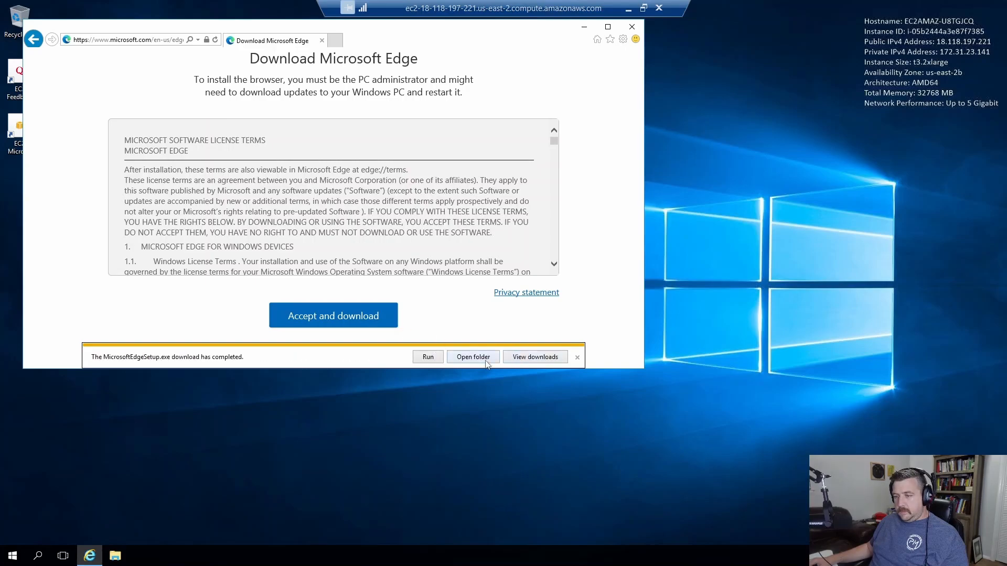
pyautogui.click(428, 358)
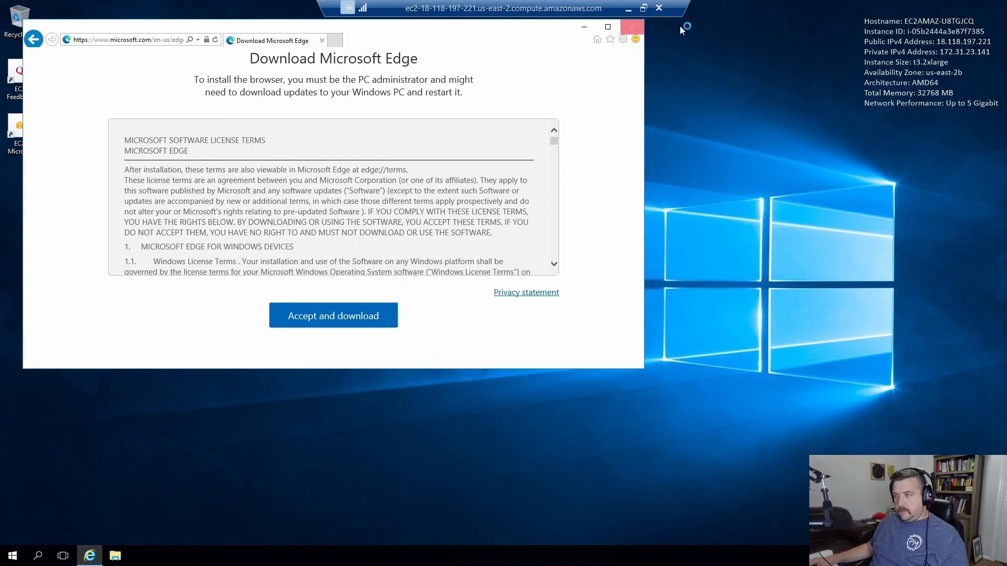
# Close Internet Explorer and finish Edge's first-run screens without signing in or importing data.
pyautogui.click(633, 30)
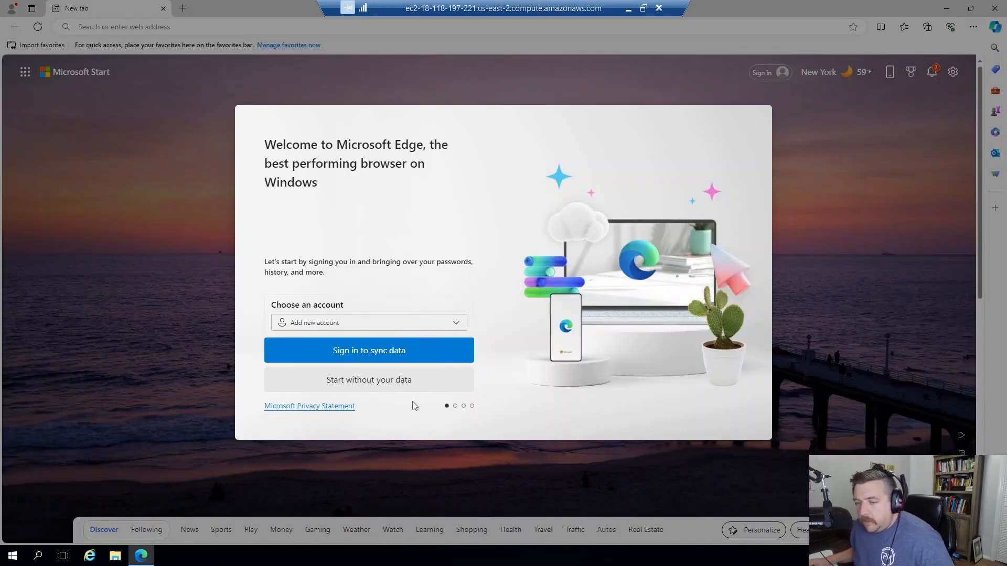
pyautogui.click(376, 382)
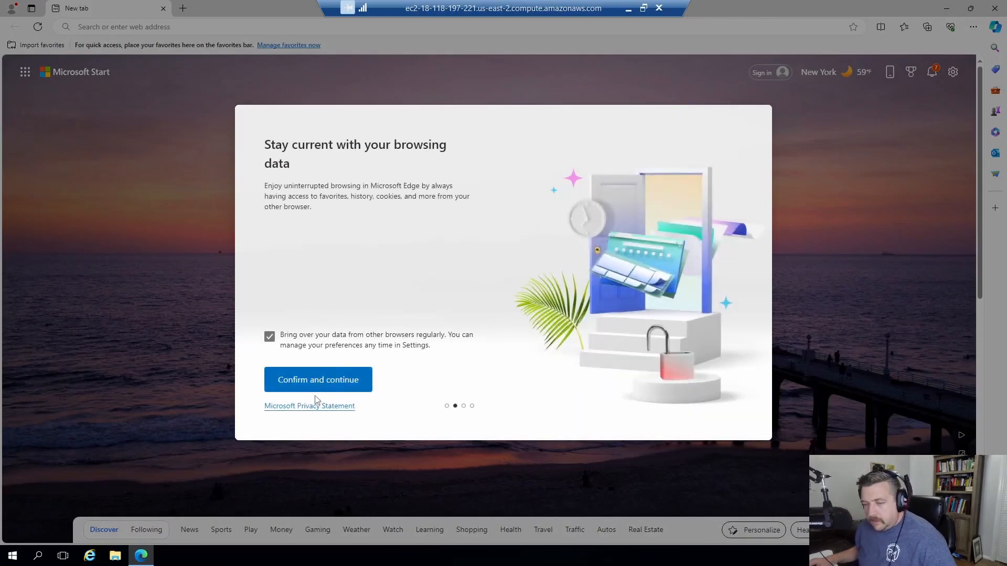
pyautogui.click(337, 385)
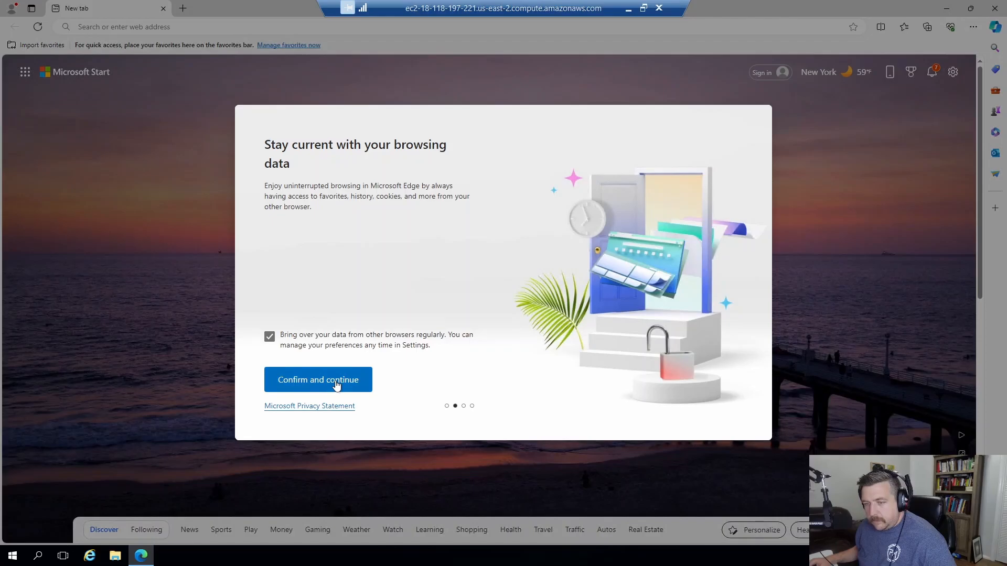
pyautogui.click(402, 376)
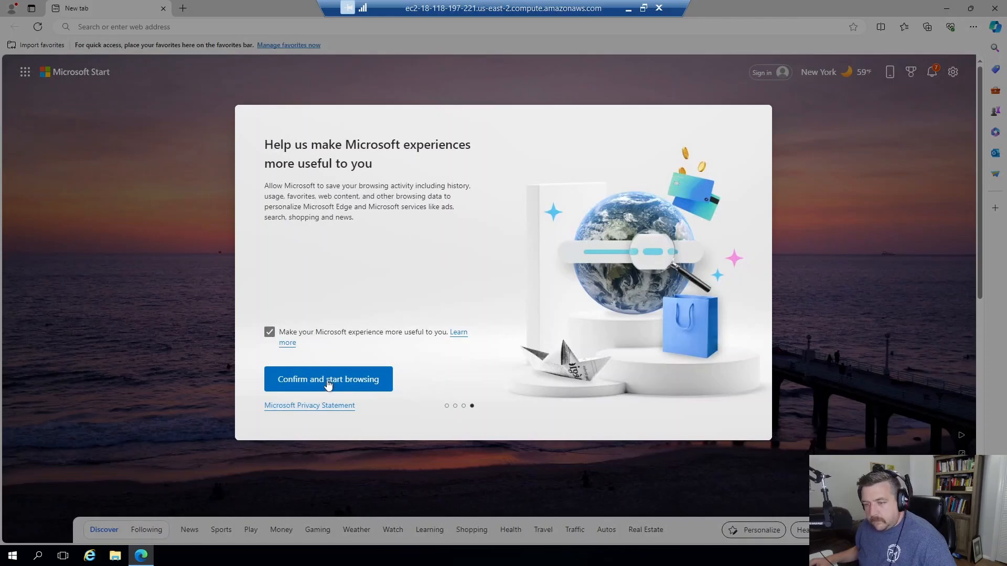
pyautogui.click(330, 379)
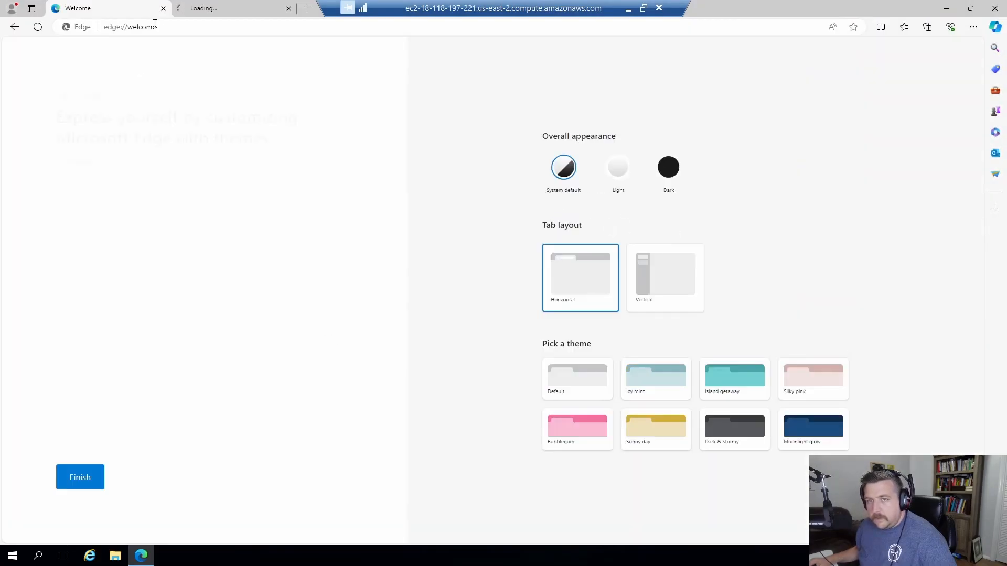
pyautogui.click(174, 23)
# Navigate Edge to downloads.alteryx.com, correcting the mistyped 'downloads.alteryx.omc' address.
pyautogui.write('downlo')
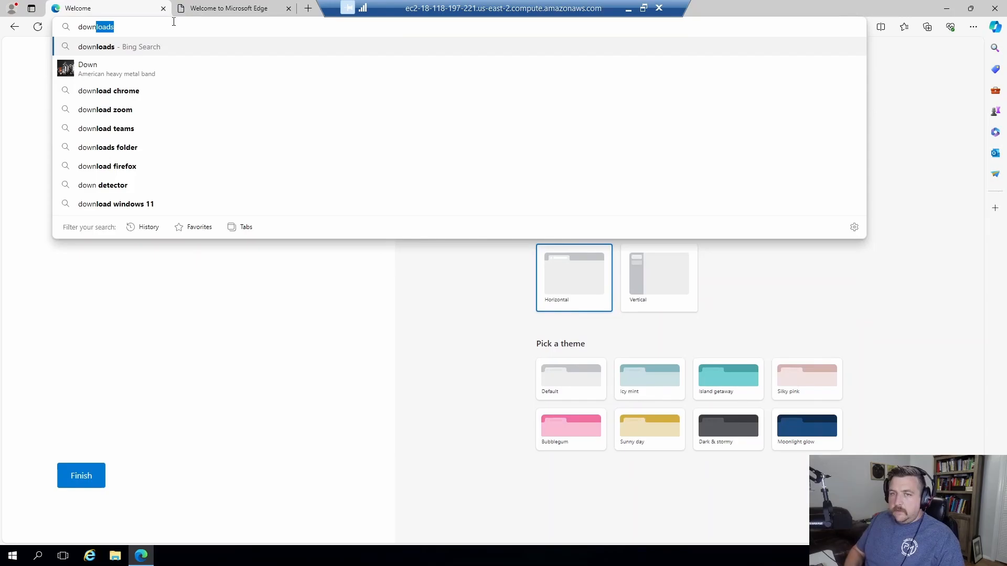
pyautogui.write('ads.')
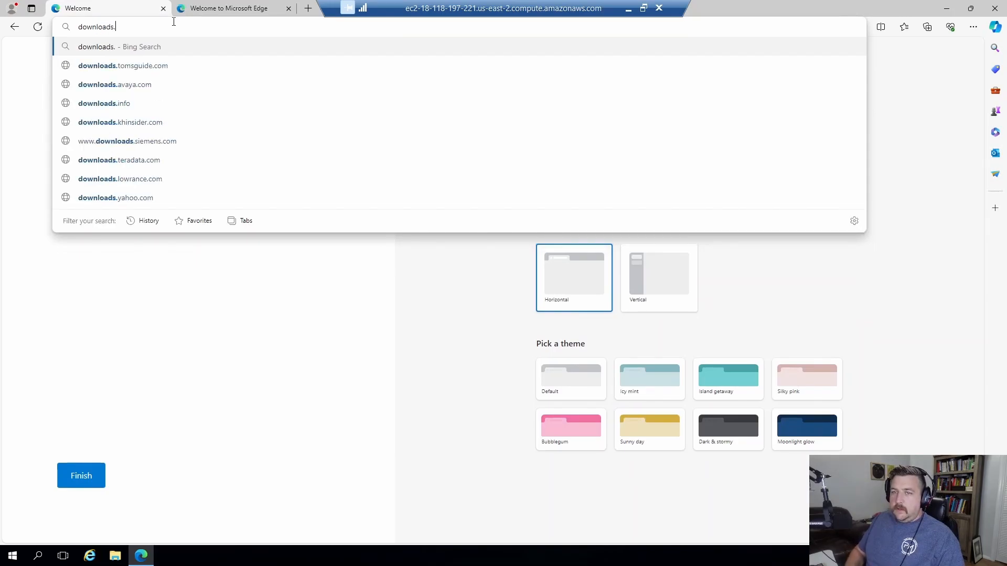
pyautogui.write('alteryx.omc')
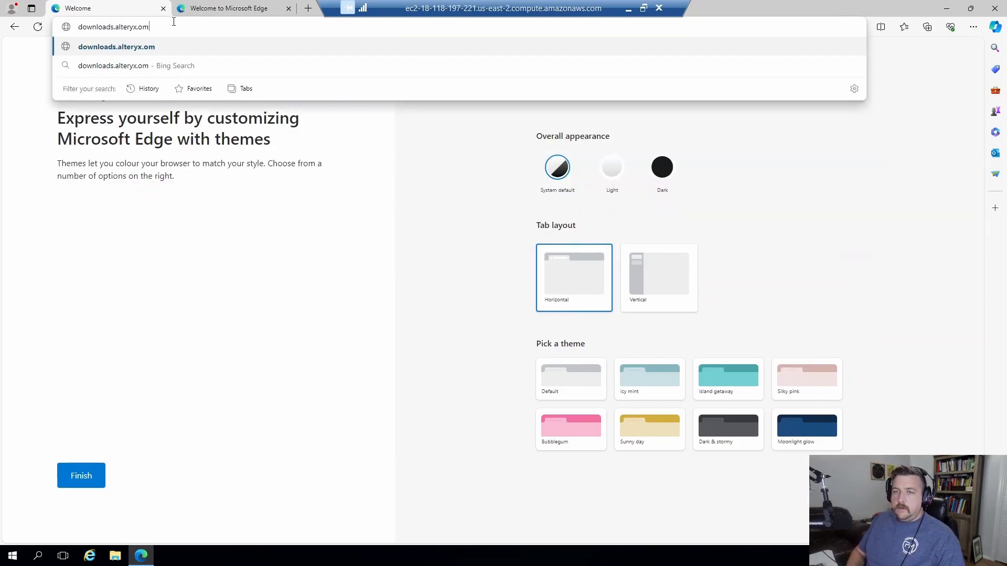
pyautogui.press('Return')
pyautogui.click(224, 61)
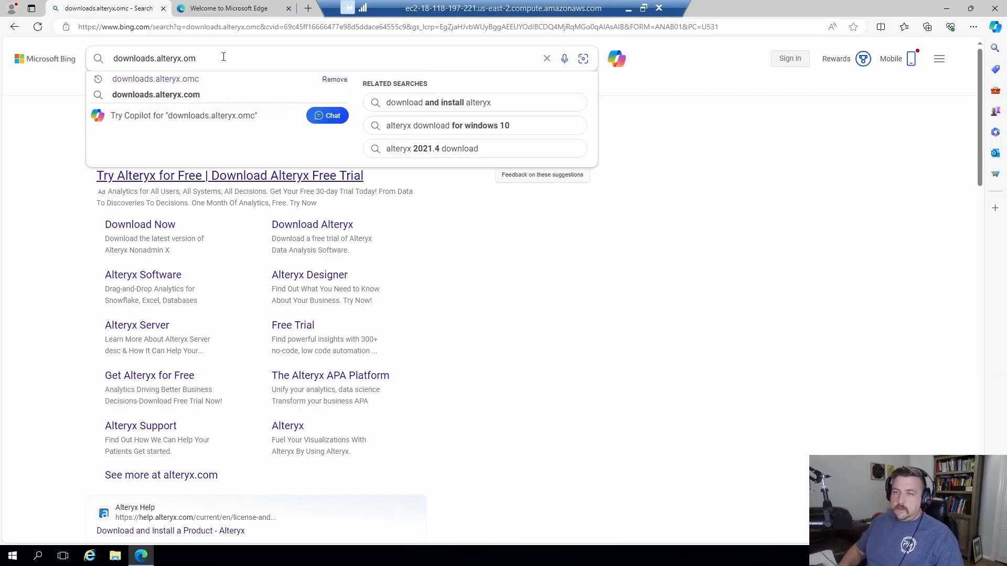
pyautogui.press('BackSpace')
pyautogui.press('BackSpace')
pyautogui.press('BackSpace')
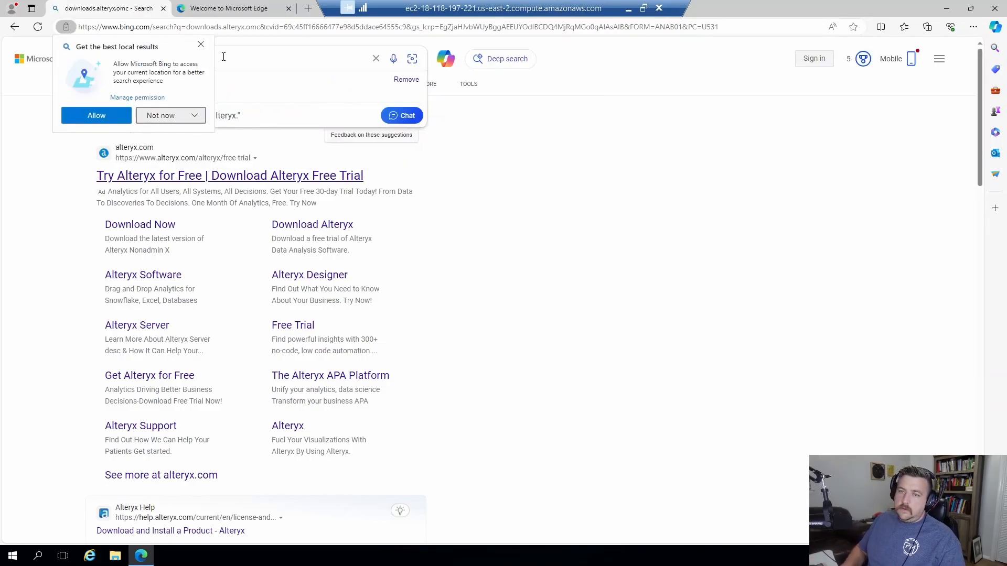
pyautogui.click(200, 44)
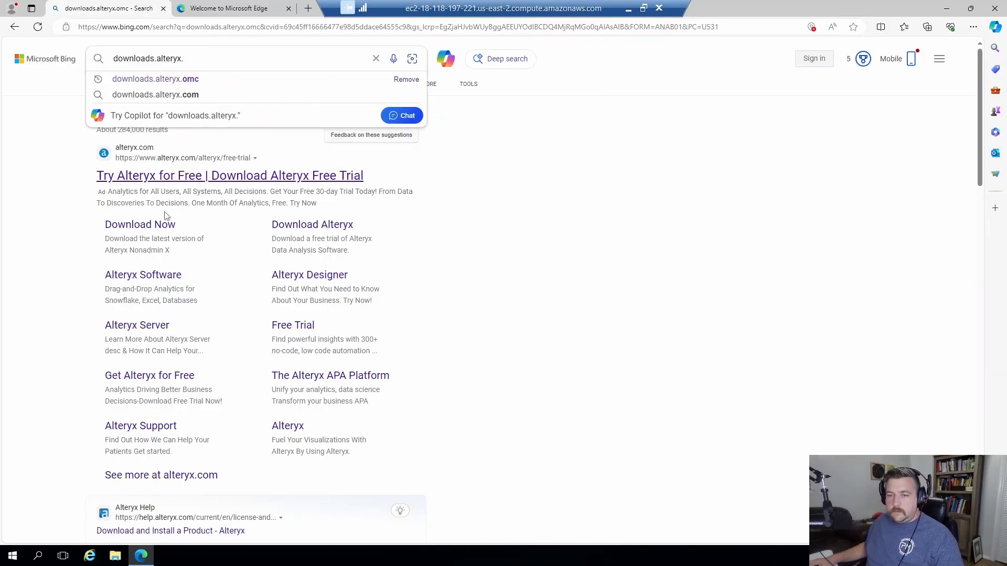
pyautogui.click(181, 26)
pyautogui.write('downloads.alteryx.')
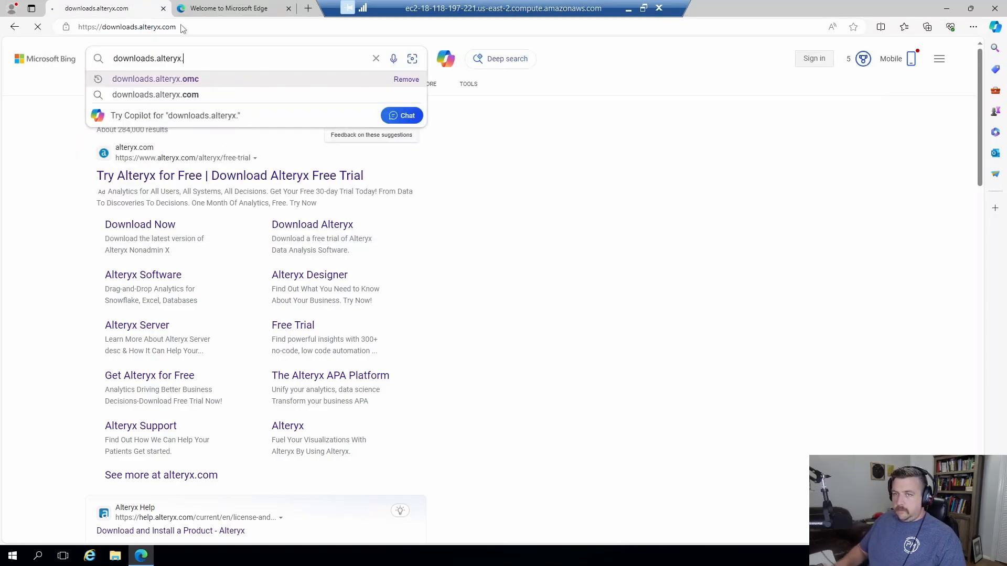
pyautogui.press('Return')
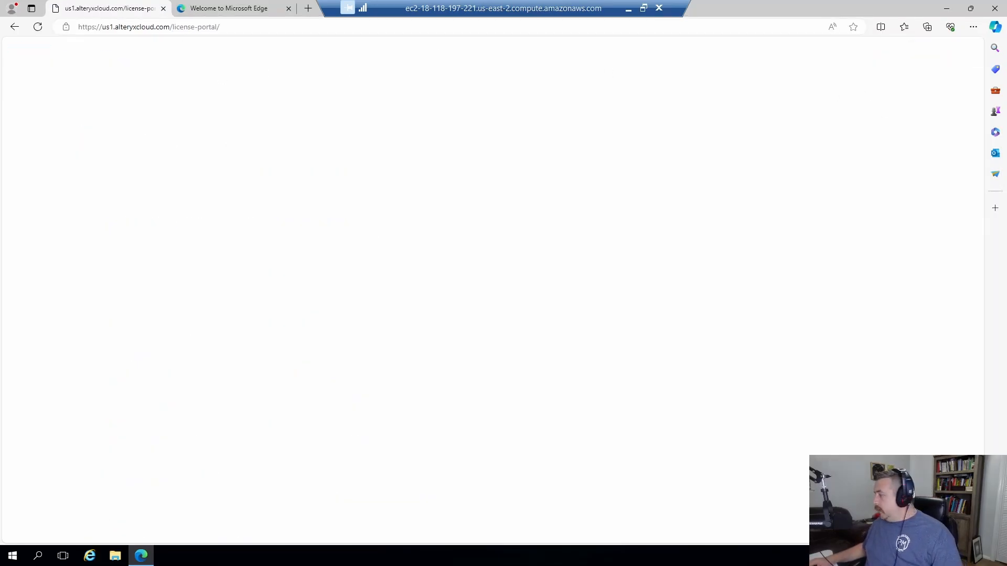
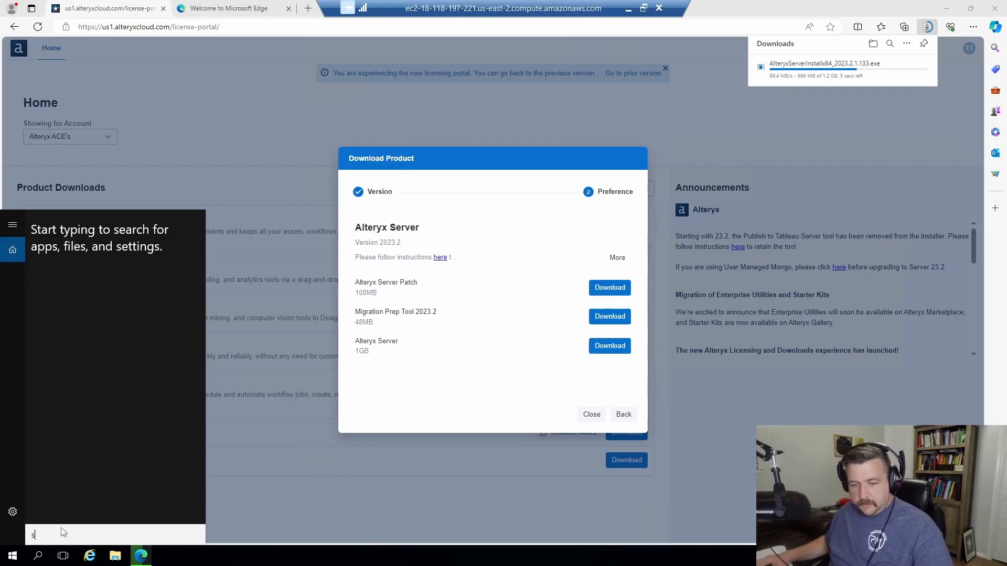
# Launch Server Manager from the Start search and view the Local Server properties.
pyautogui.write('erver')
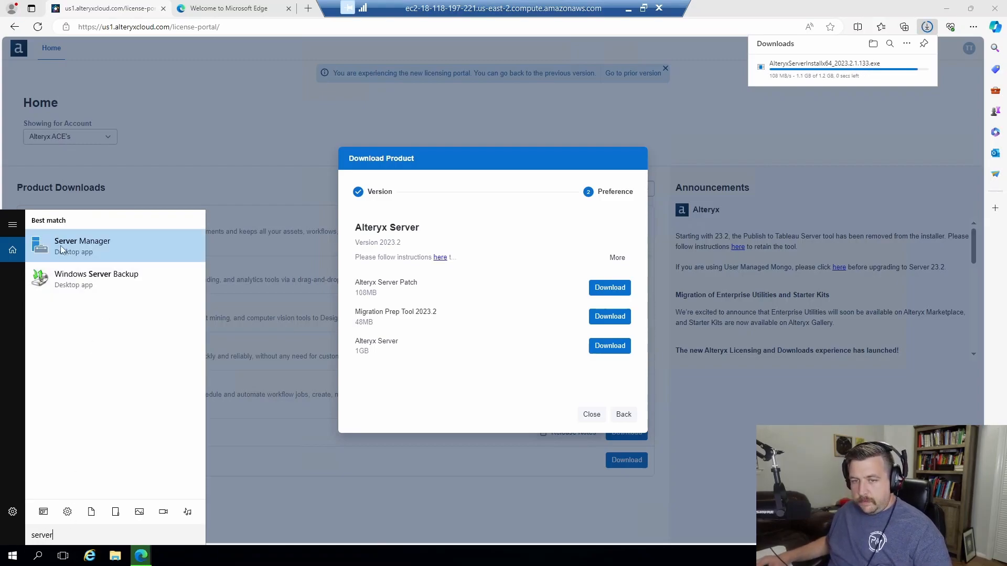
pyautogui.click(61, 248)
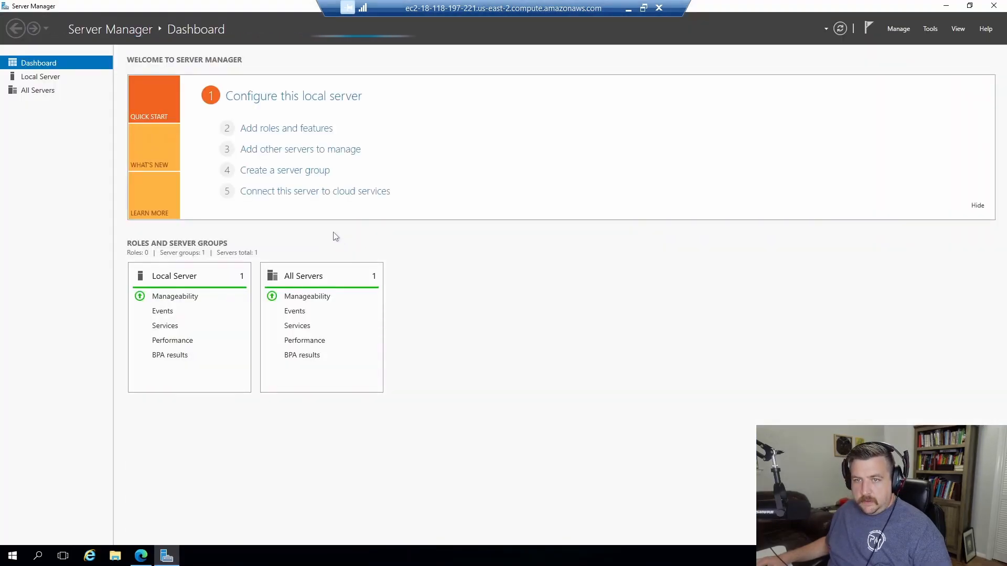
pyautogui.click(37, 90)
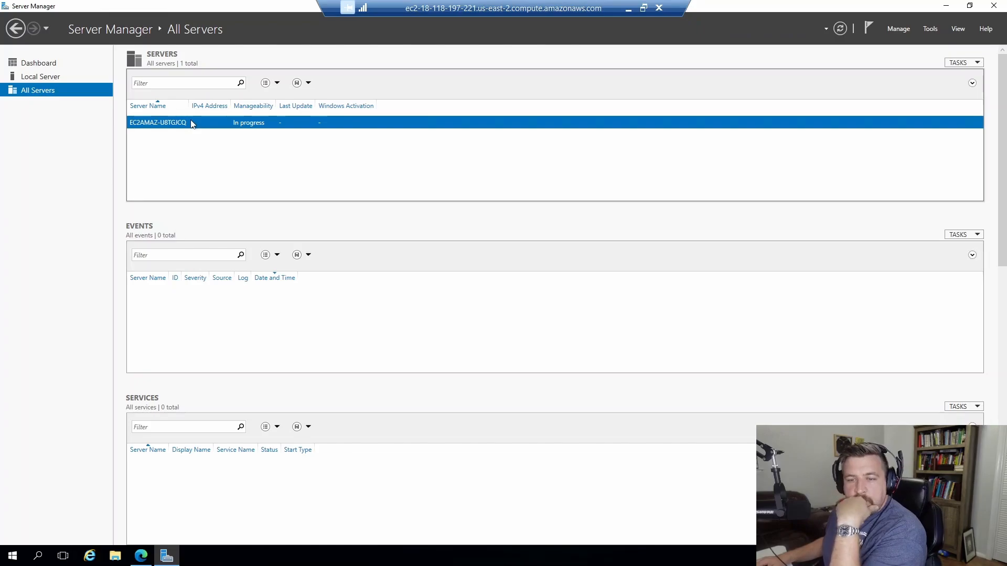
pyautogui.click(57, 78)
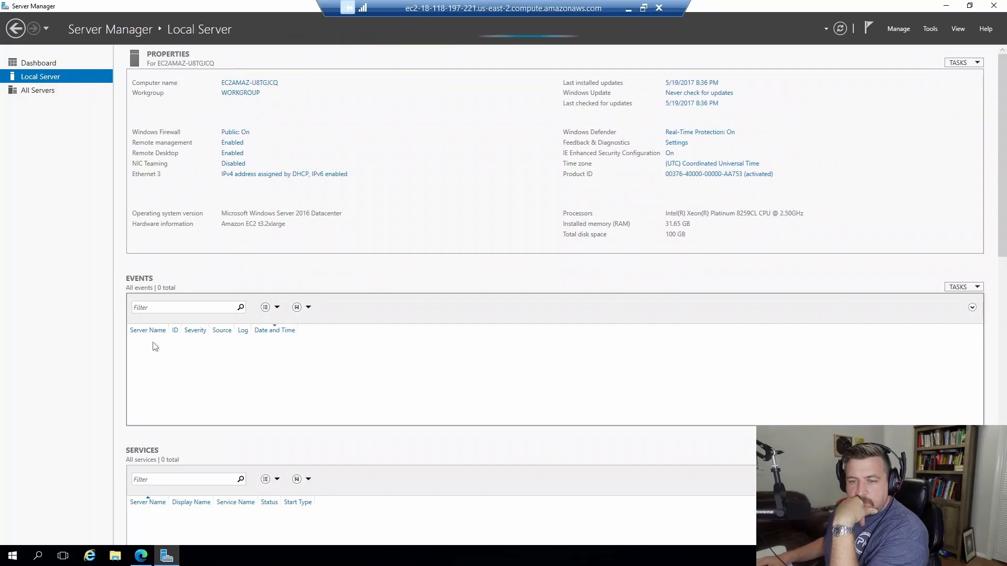
pyautogui.click(37, 90)
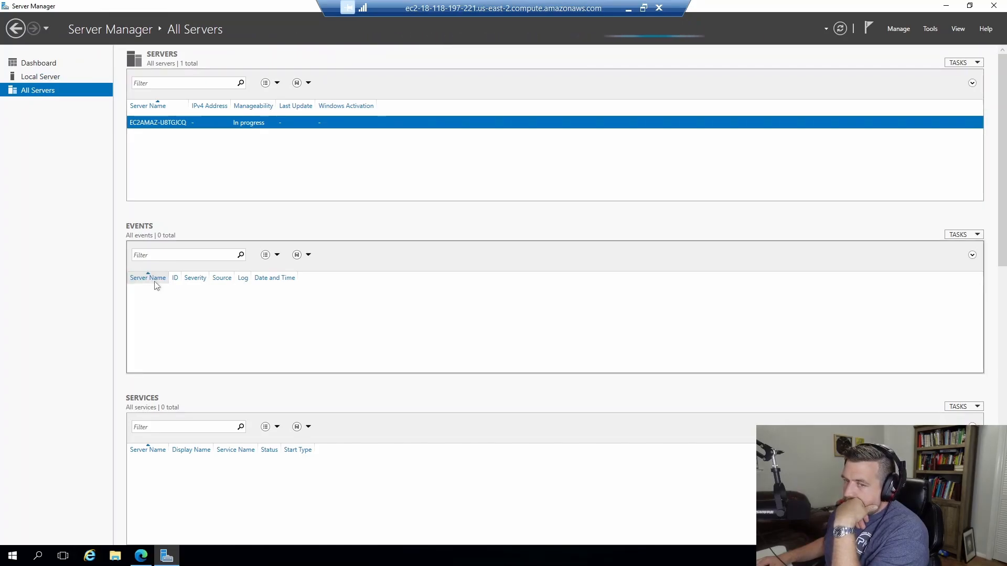
# Check the flagged services on the Dashboard, then show All Servers with 4 events and 193 services.
pyautogui.click(46, 62)
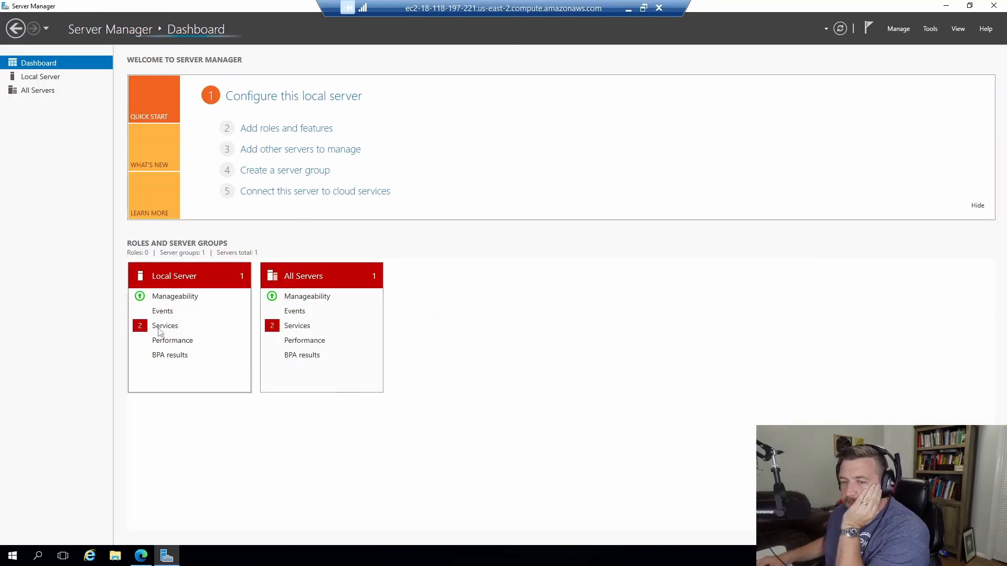
pyautogui.click(165, 329)
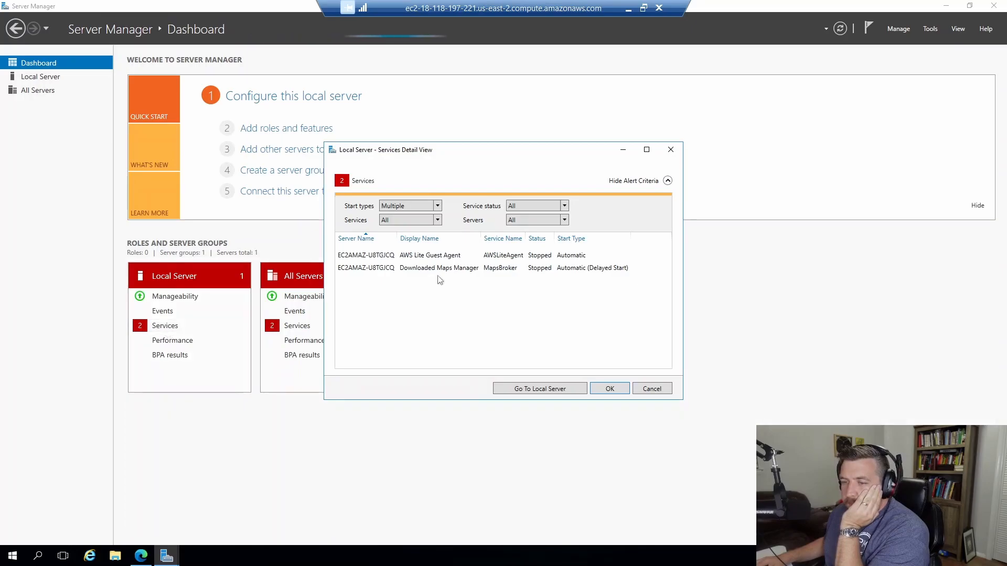
pyautogui.click(671, 150)
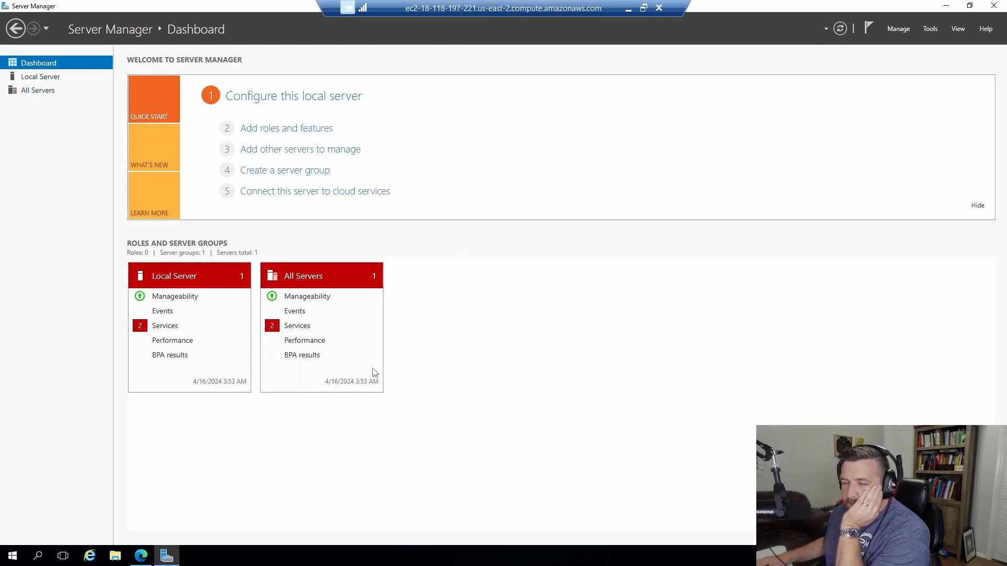
pyautogui.click(38, 92)
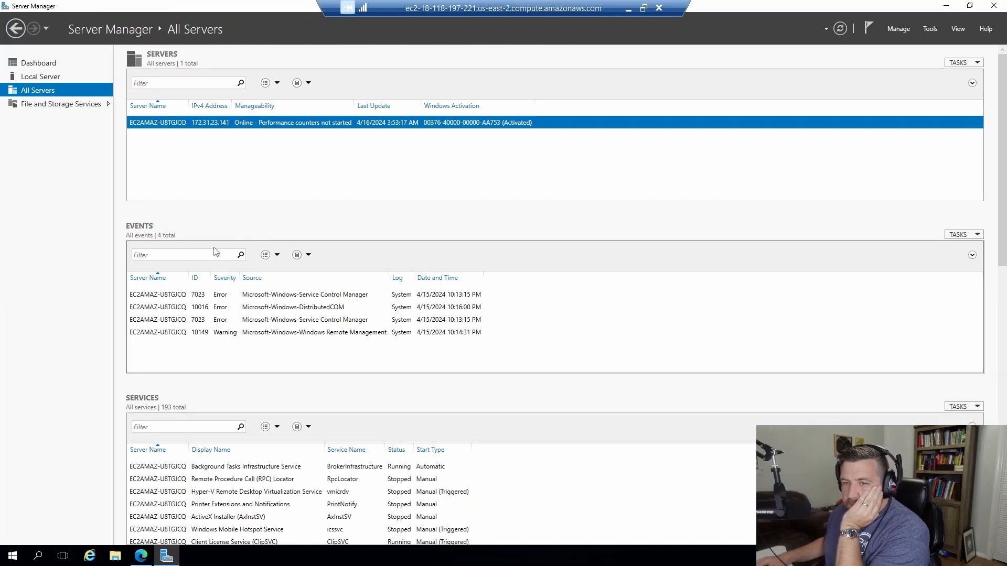
# In File and Storage Services > Disks, start a new volume on the empty 250 GB Disk 1.
pyautogui.click(73, 105)
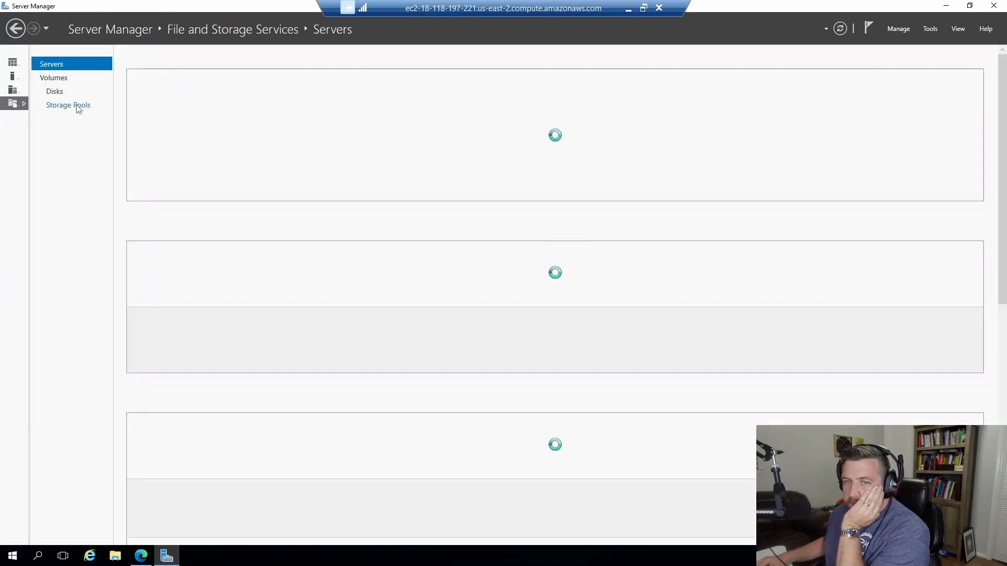
pyautogui.click(55, 91)
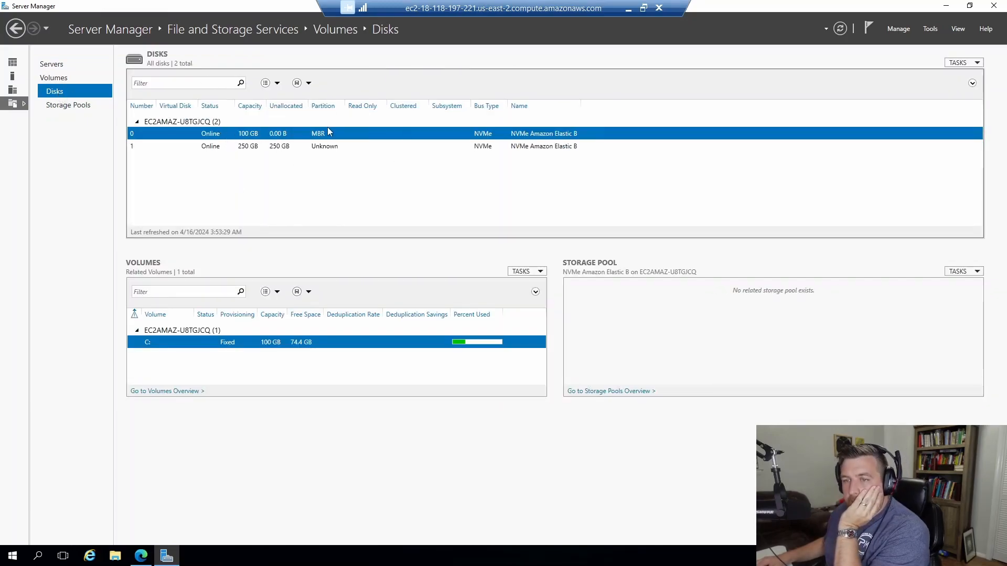
pyautogui.click(237, 149)
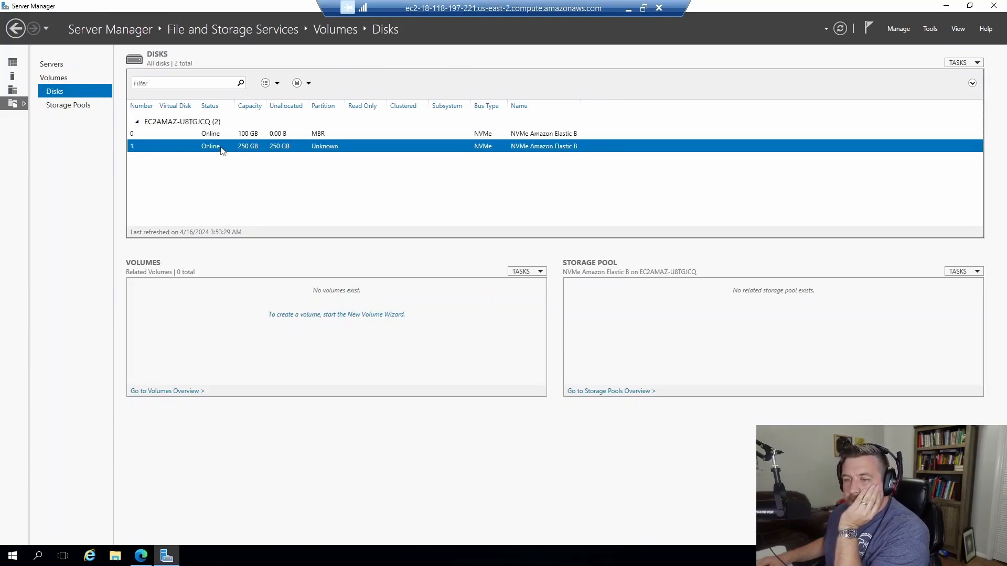
pyautogui.click(316, 316)
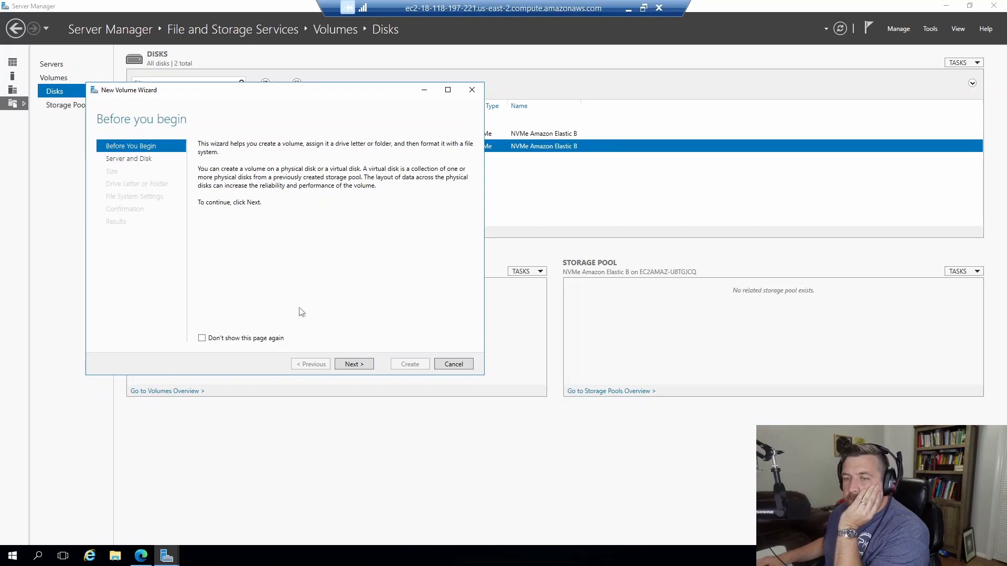
pyautogui.click(354, 364)
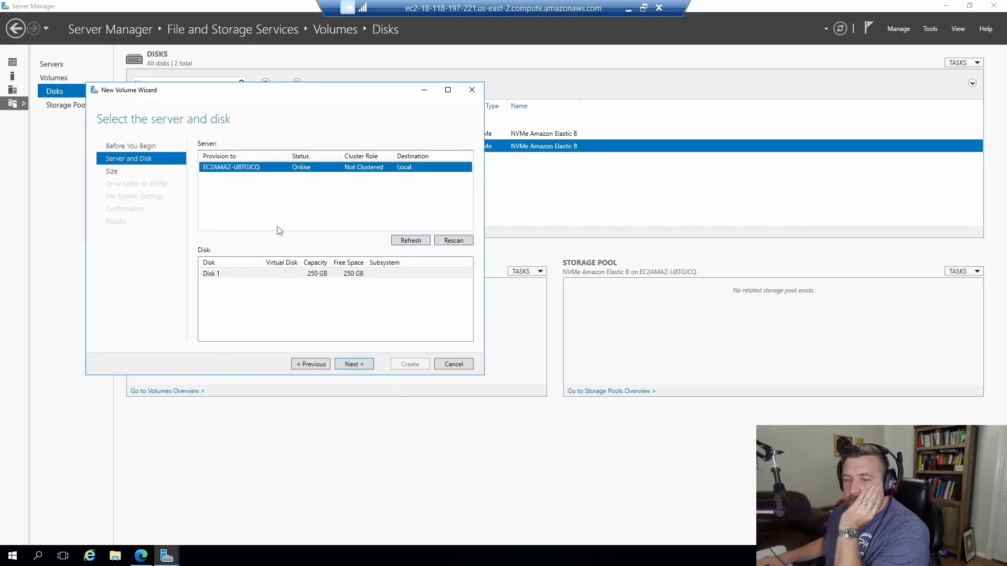
pyautogui.click(364, 366)
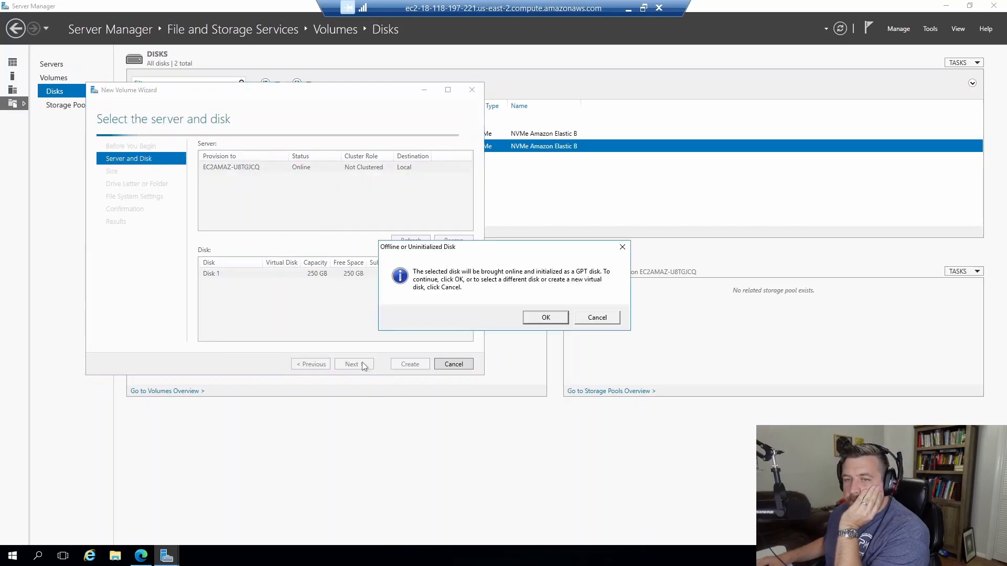
# Initialise Disk 1 as GPT and create a full 250 GB NTFS volume at D:.
pyautogui.click(545, 318)
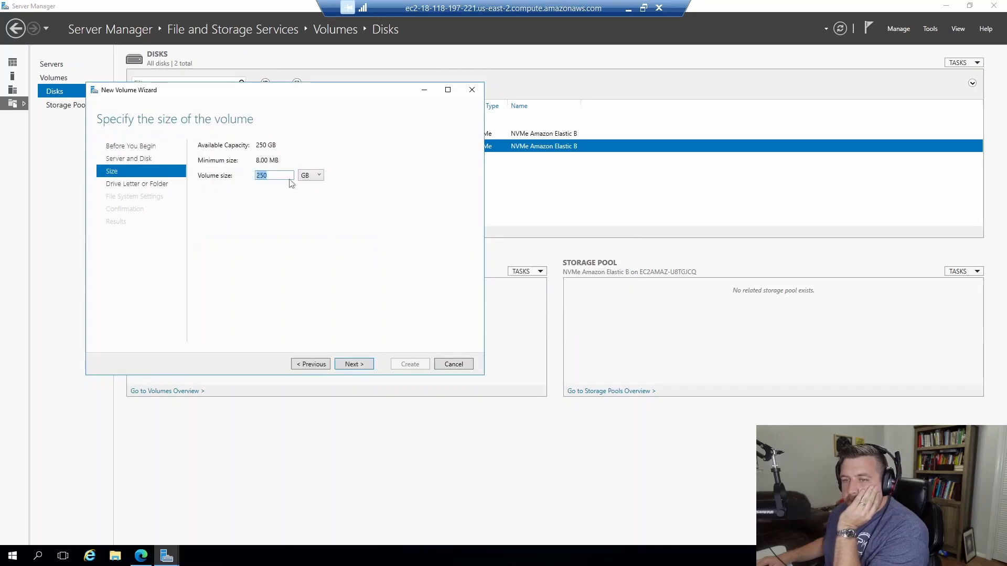
pyautogui.click(358, 367)
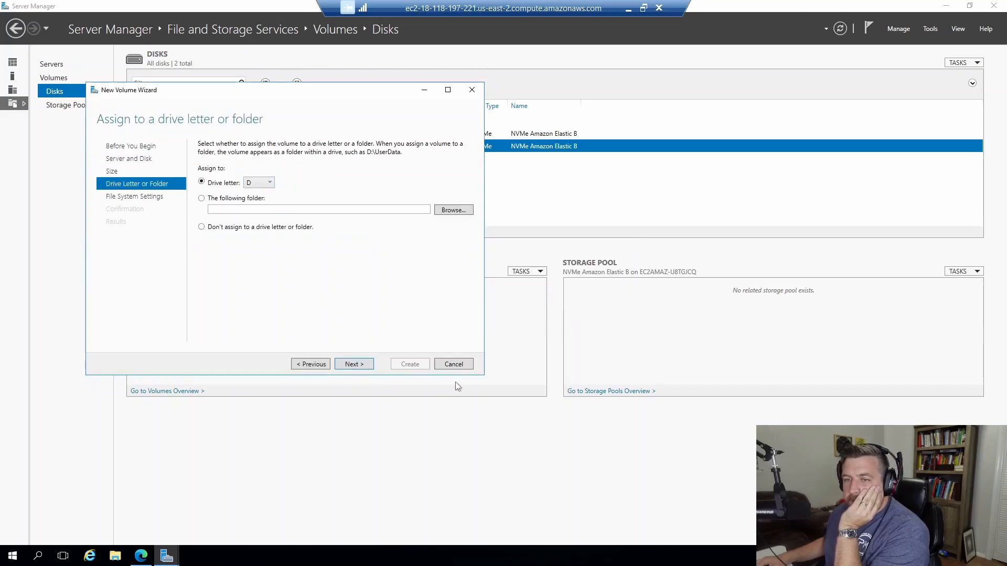
pyautogui.click(365, 368)
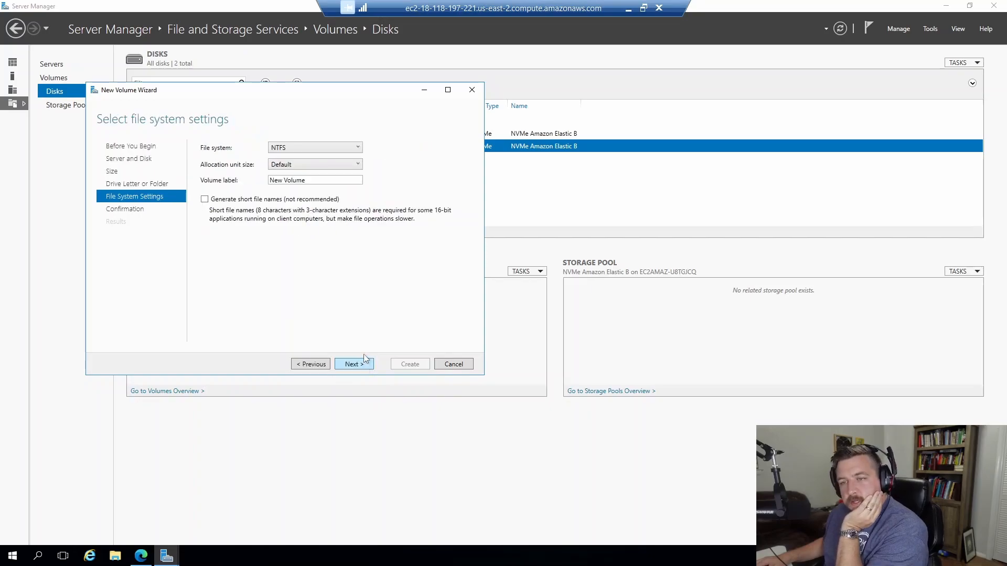
pyautogui.click(366, 366)
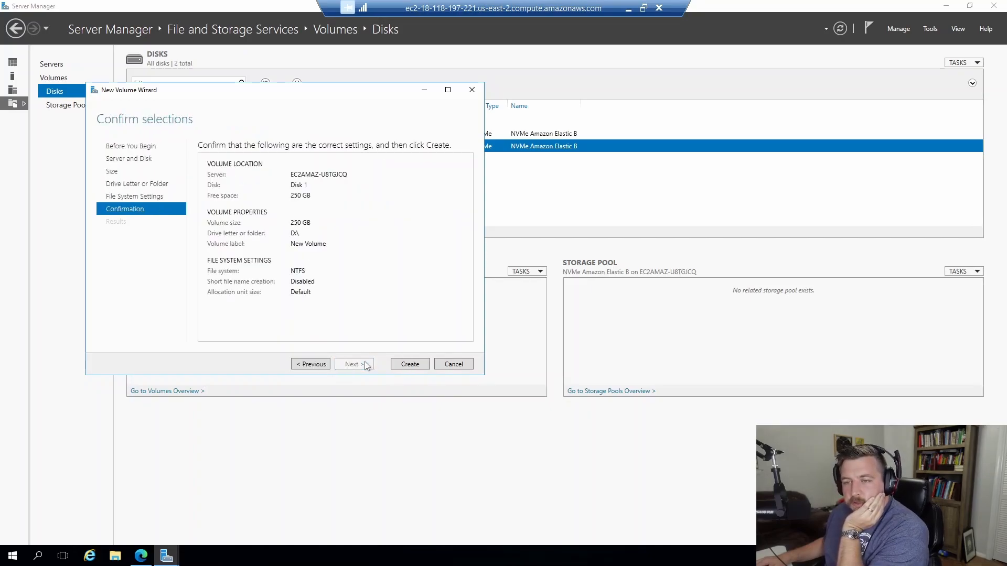
pyautogui.click(411, 367)
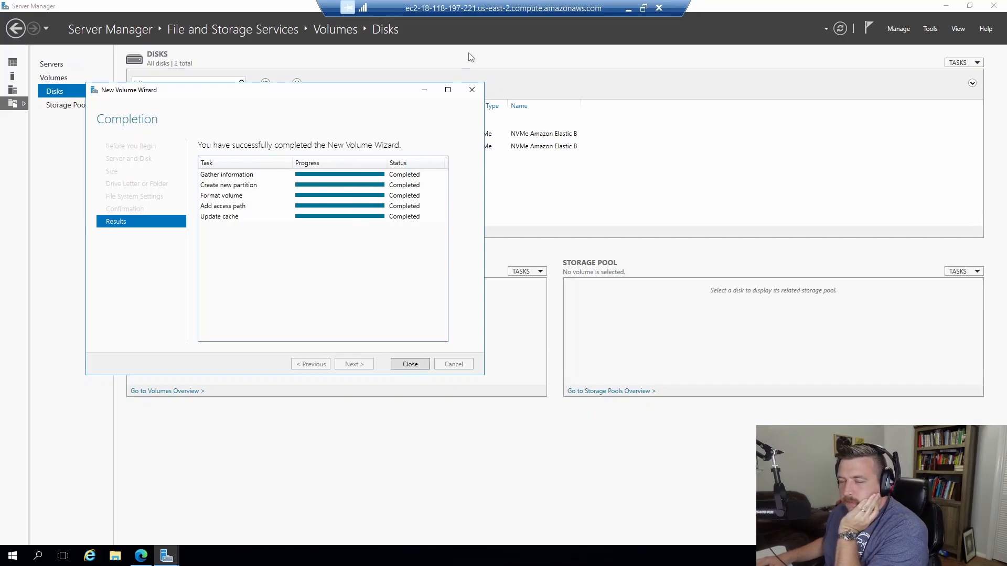
pyautogui.click(473, 90)
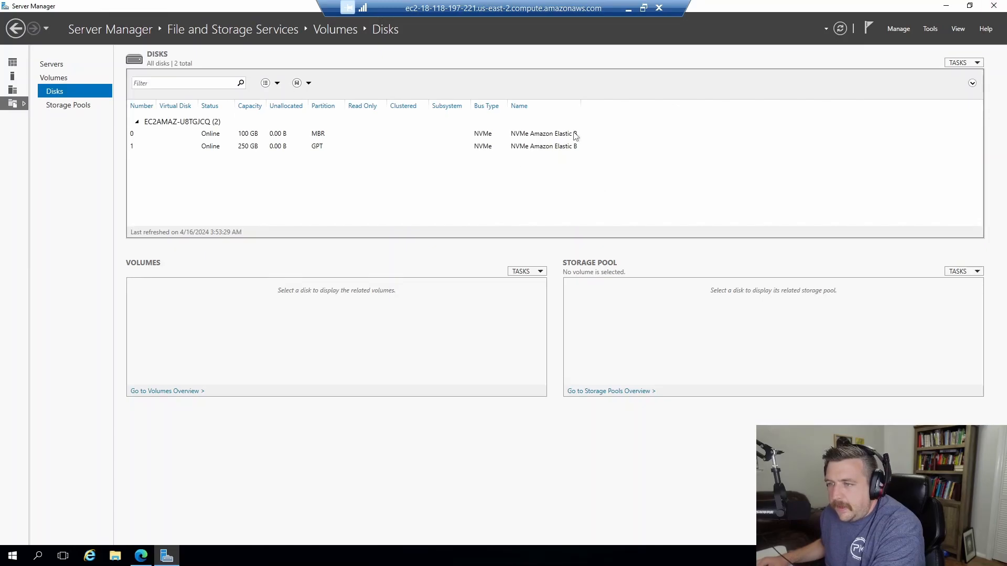
pyautogui.click(992, 7)
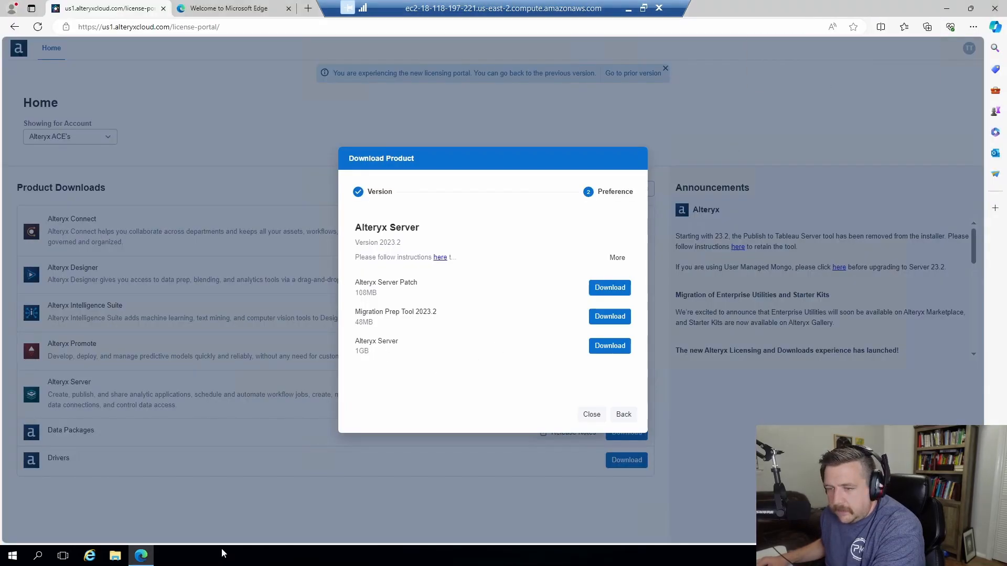
# Open File Explorer and browse This PC to the Downloads folder holding the Alteryx installer.
pyautogui.click(115, 557)
pyautogui.click(112, 560)
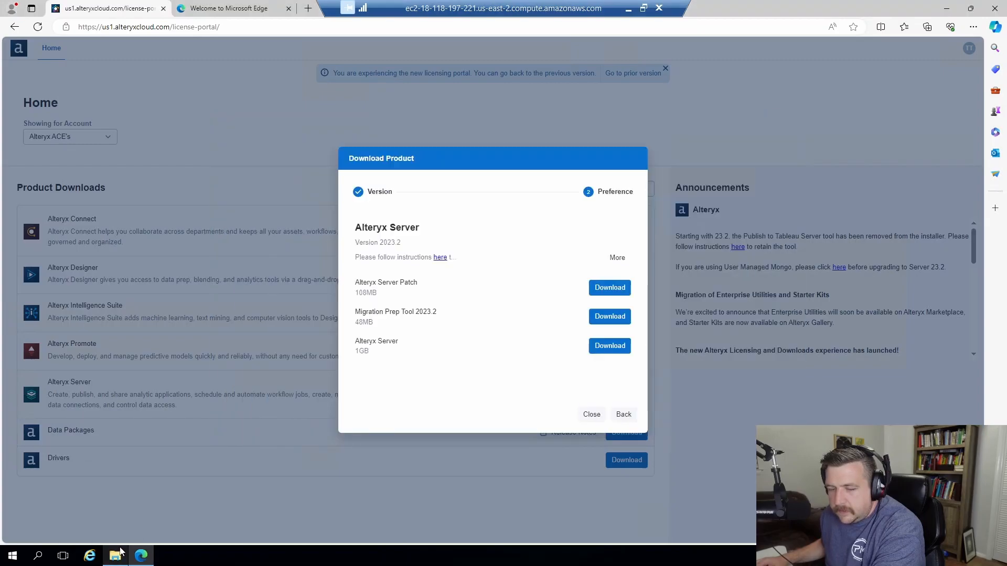
pyautogui.click(120, 552)
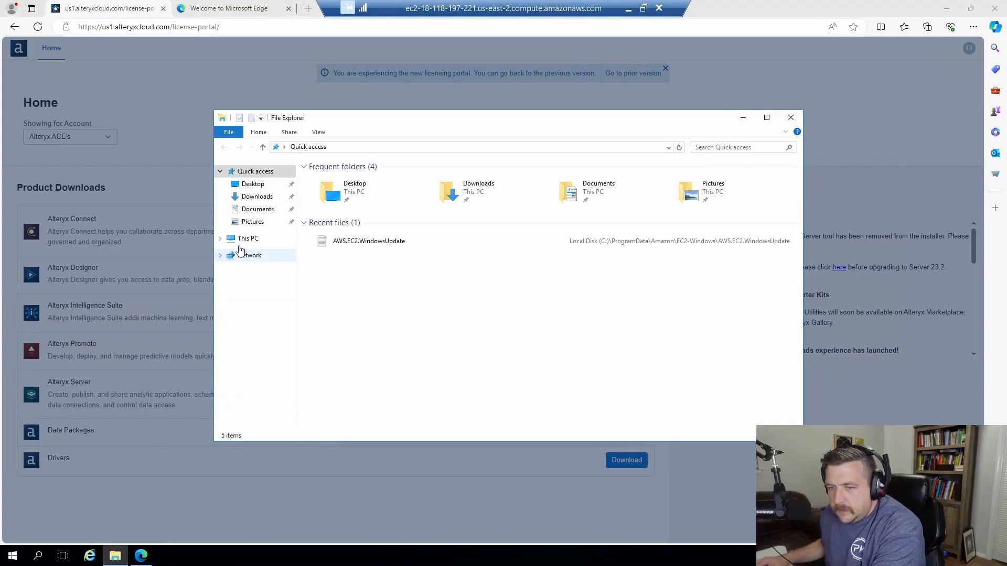
pyautogui.click(244, 238)
pyautogui.click(221, 238)
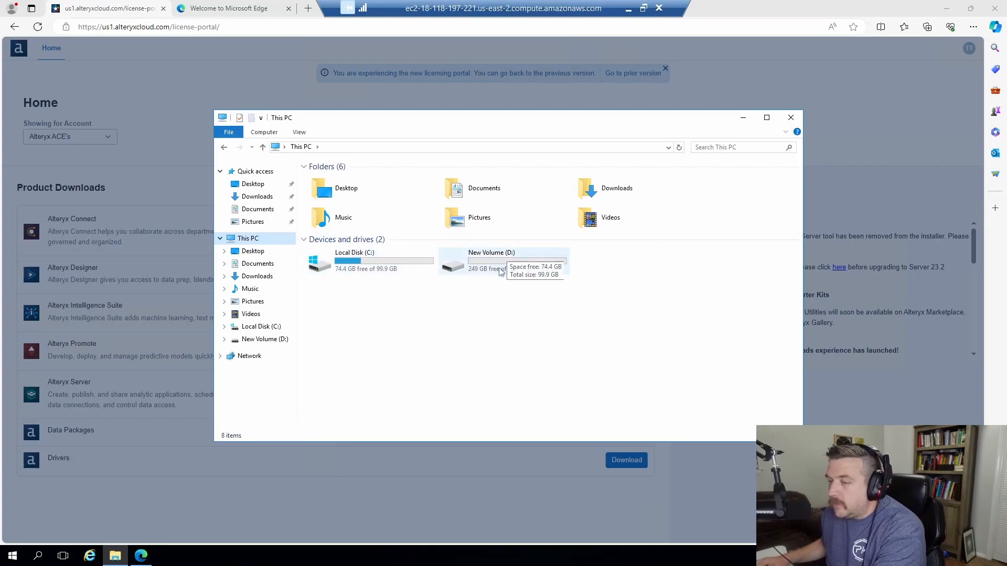
pyautogui.click(115, 555)
pyautogui.click(115, 555)
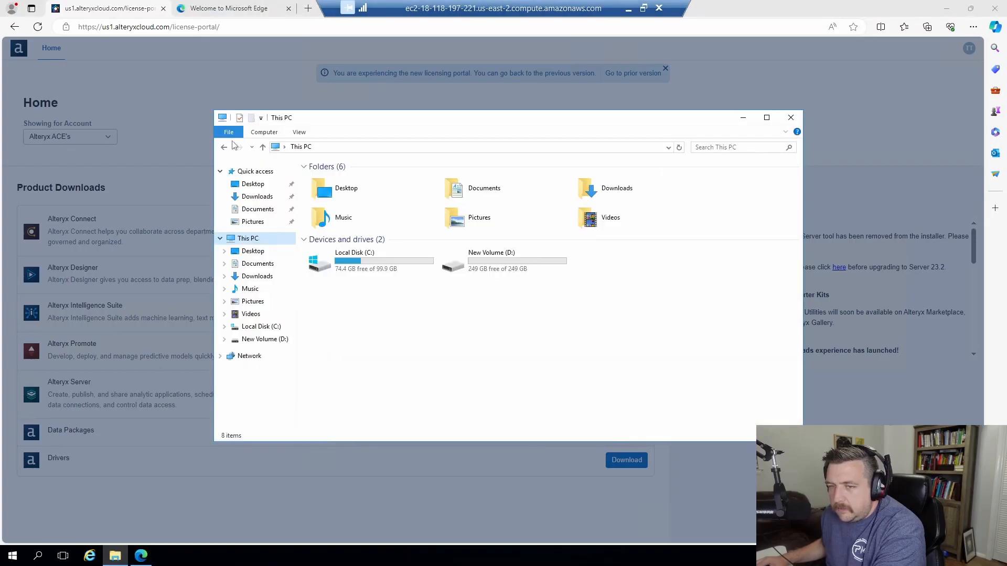
pyautogui.click(257, 196)
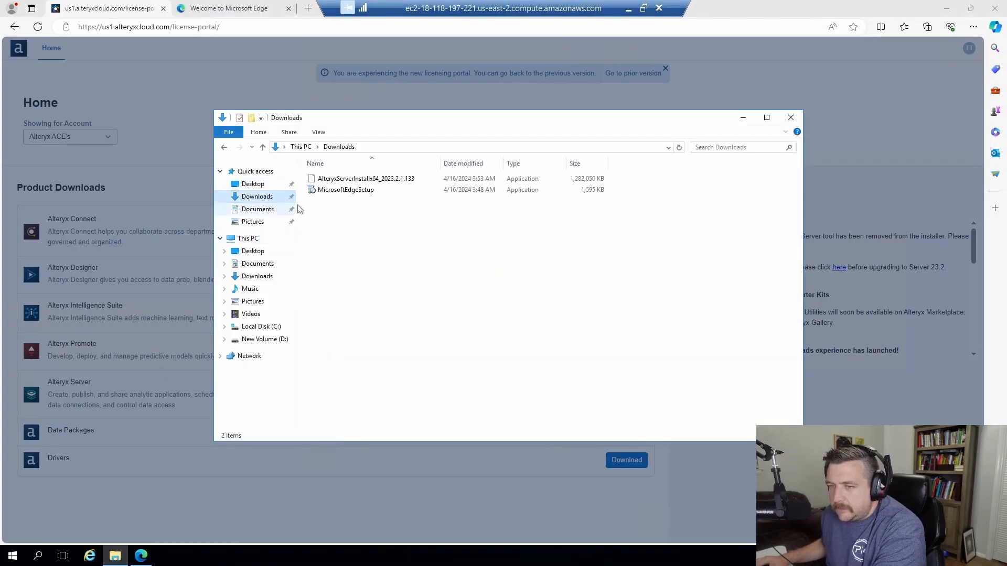
# Launch the Alteryx Server 2023.2 installer, allowing it past the security warning.
pyautogui.doubleClick(374, 179)
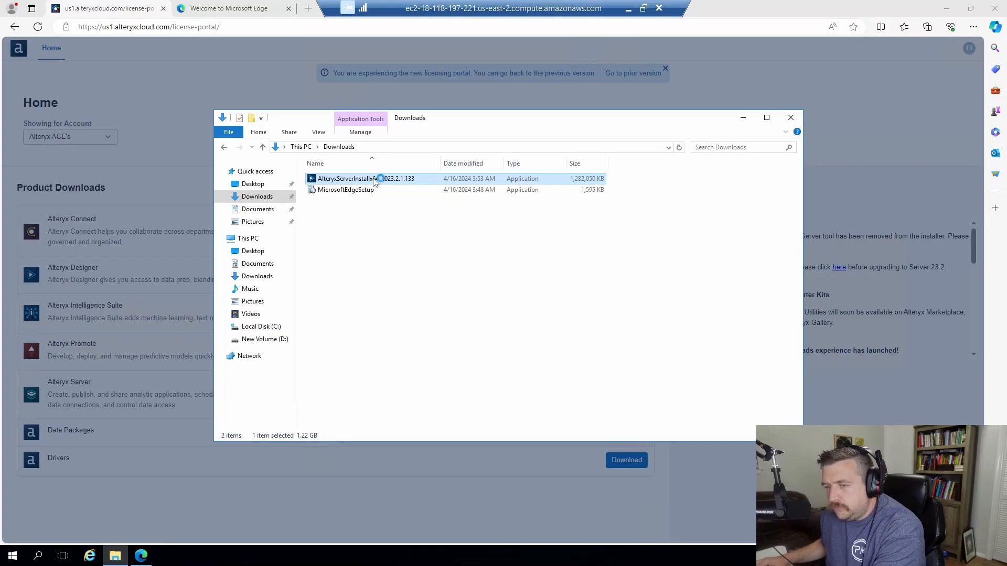
pyautogui.click(553, 293)
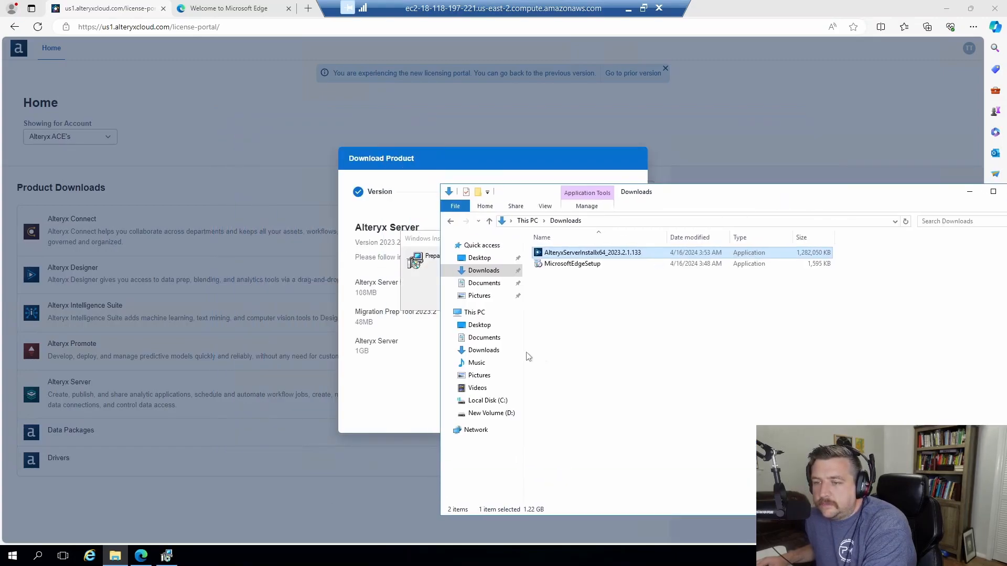
pyautogui.click(969, 191)
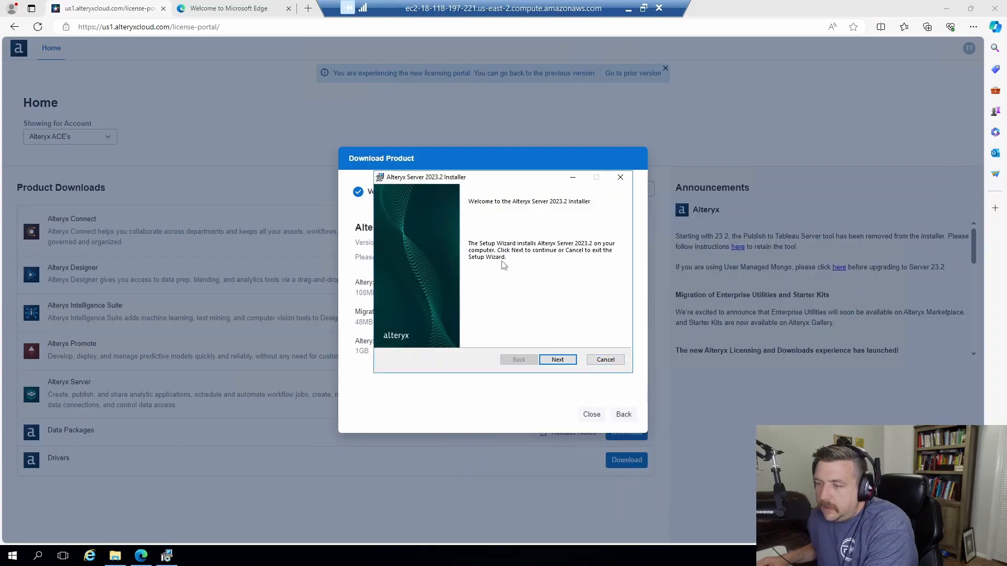
# Accept the licence, install to the default Program Files\Alteryx folder, and finish with Configure Server Now.
pyautogui.click(553, 361)
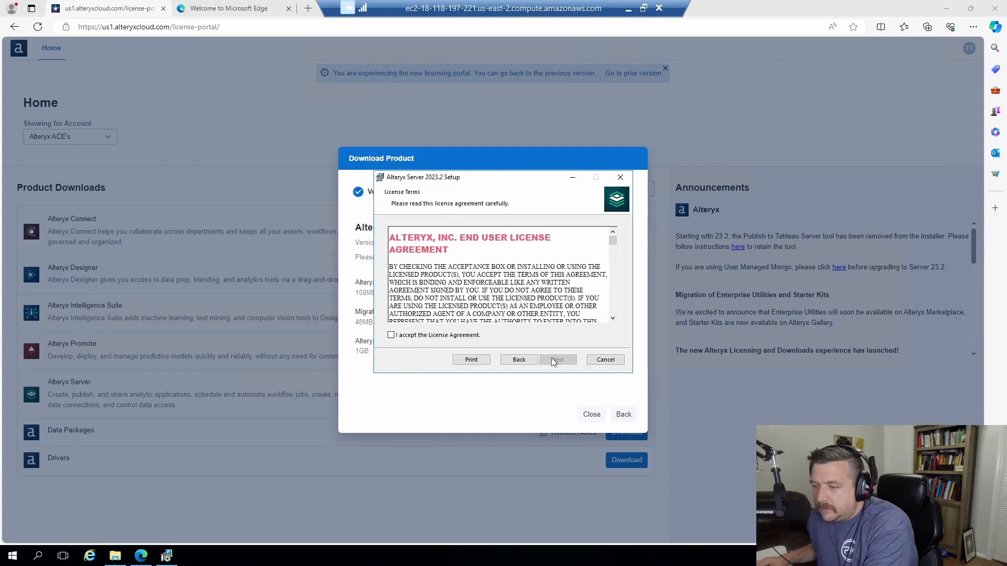
pyautogui.click(438, 336)
pyautogui.click(557, 361)
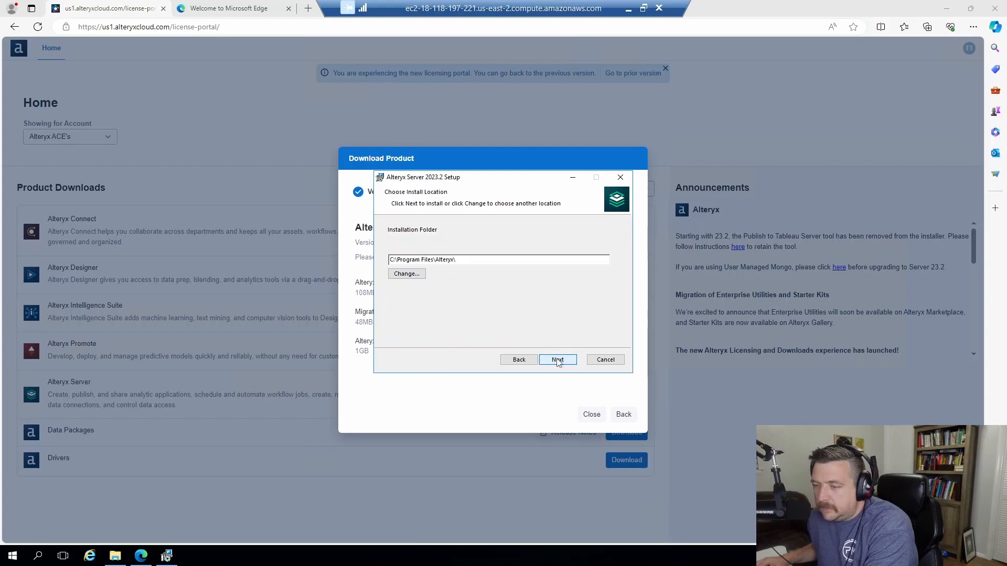
pyautogui.click(557, 360)
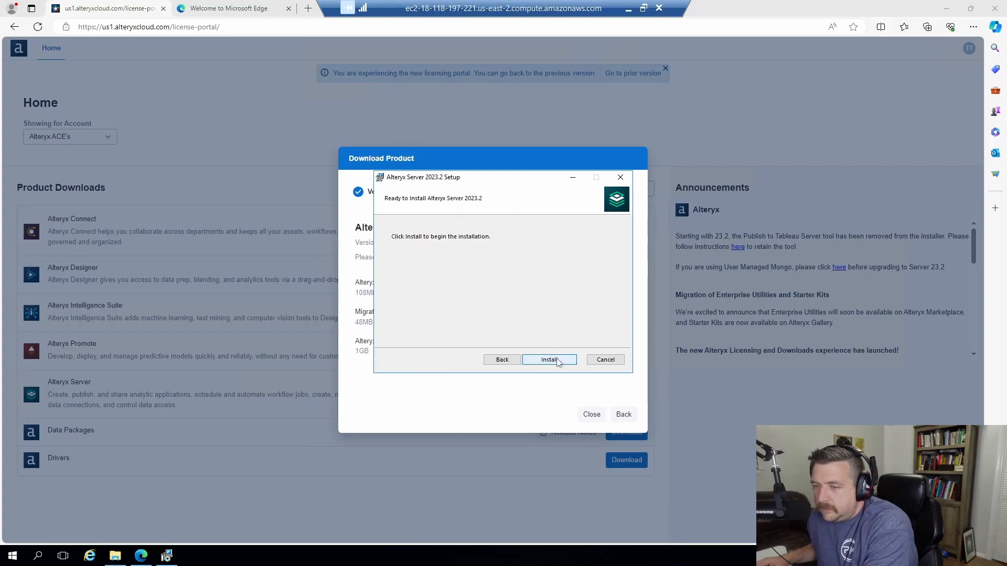
pyautogui.click(549, 360)
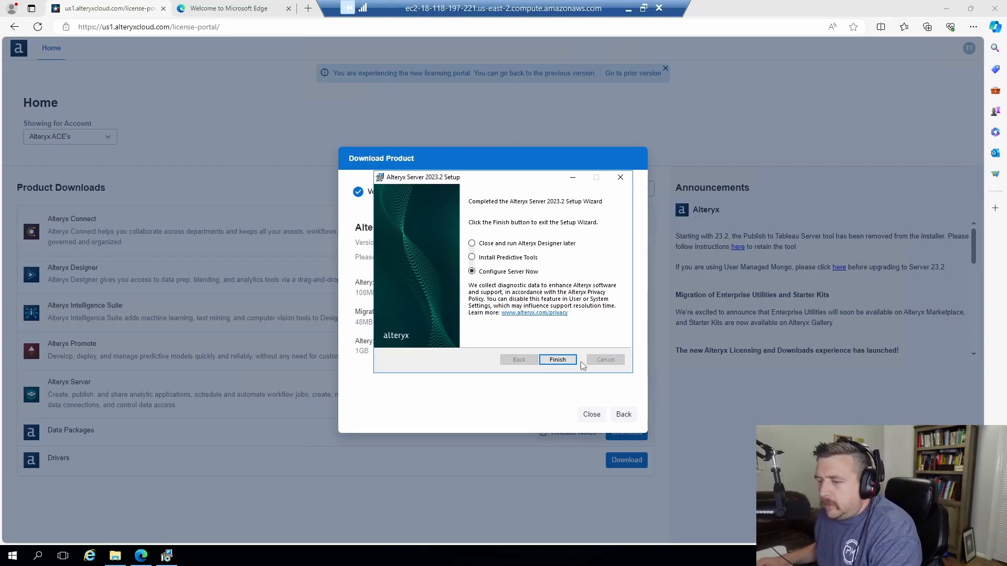
pyautogui.click(565, 361)
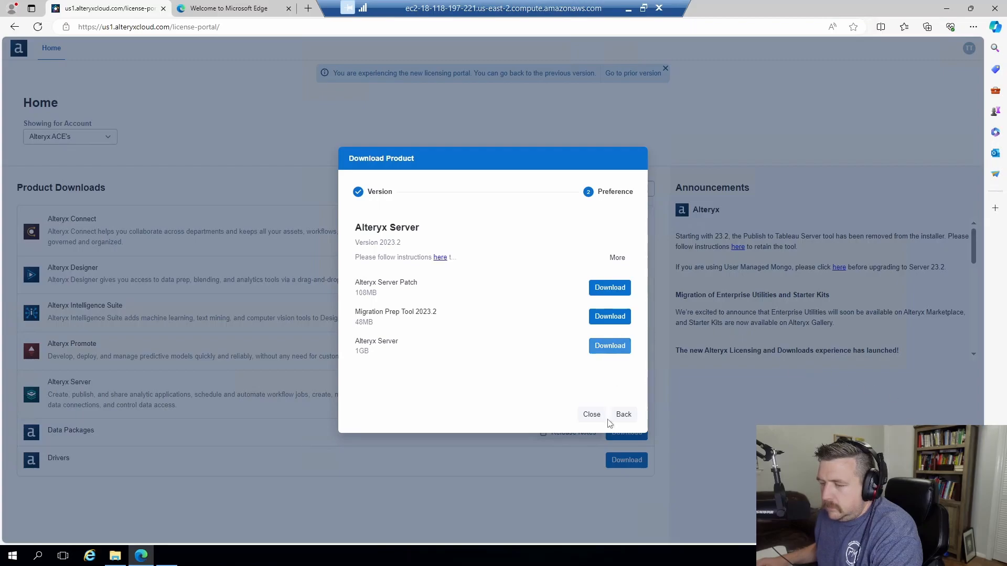
pyautogui.click(171, 560)
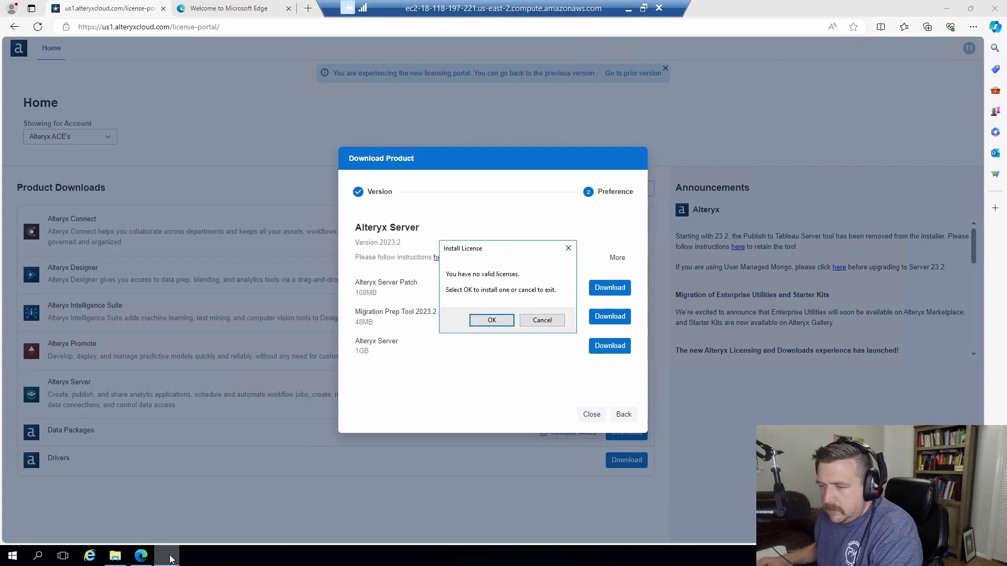
# Agree to install a licence now and dismiss the activation success message.
pyautogui.click(499, 322)
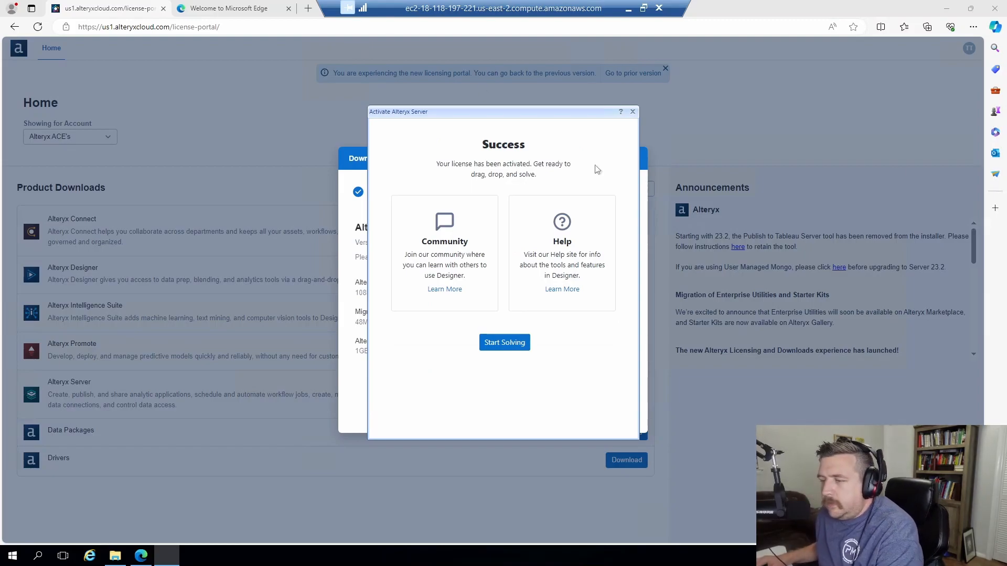
pyautogui.click(501, 342)
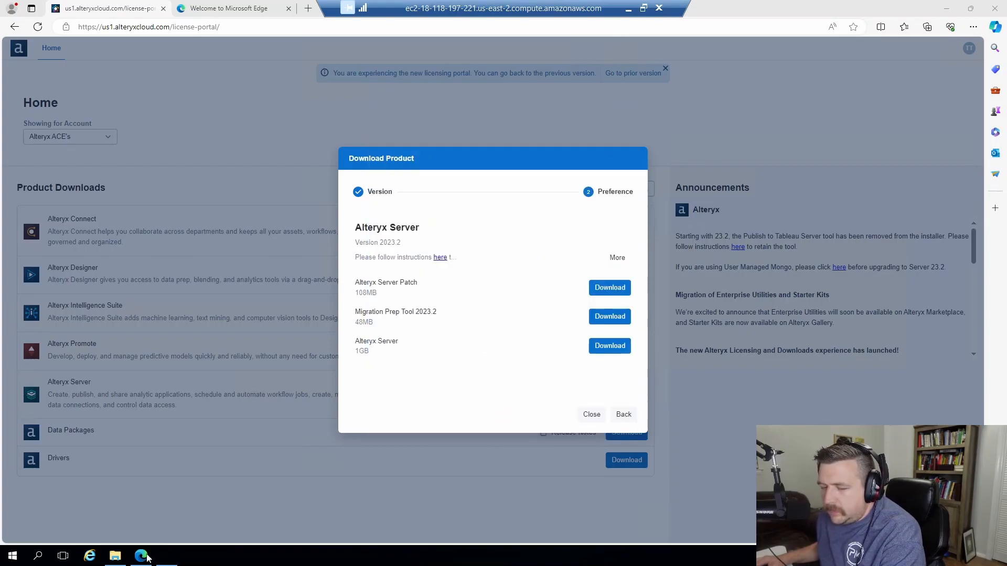
pyautogui.click(164, 560)
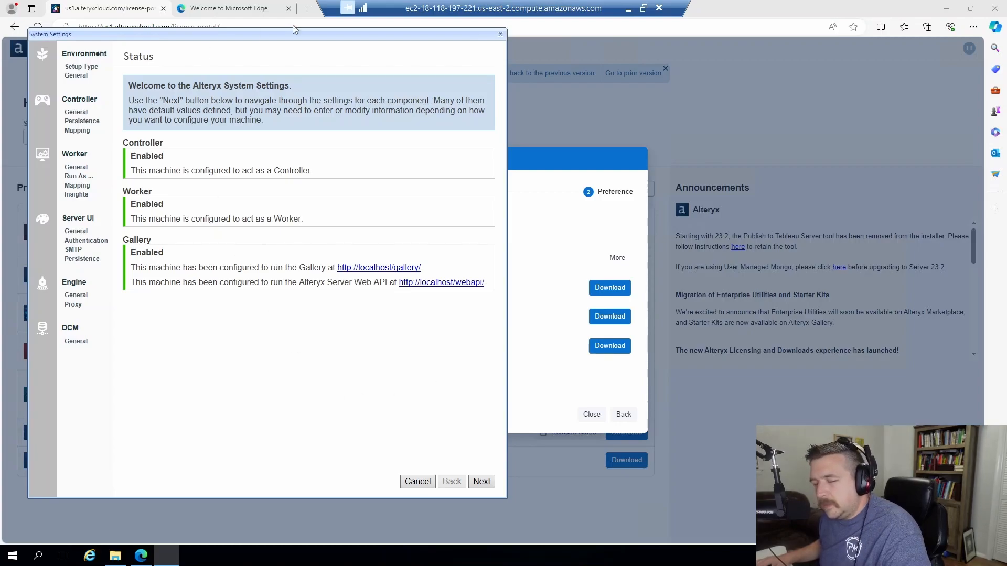
# Keep Complete Alteryx Server as the setup type and advance to Environment Configuration.
pyautogui.click(479, 483)
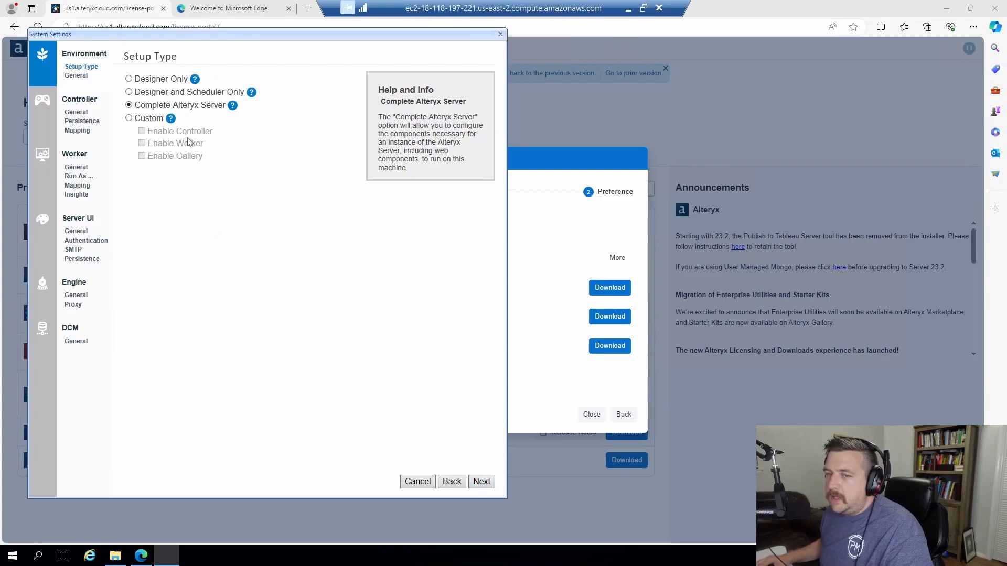
pyautogui.click(477, 488)
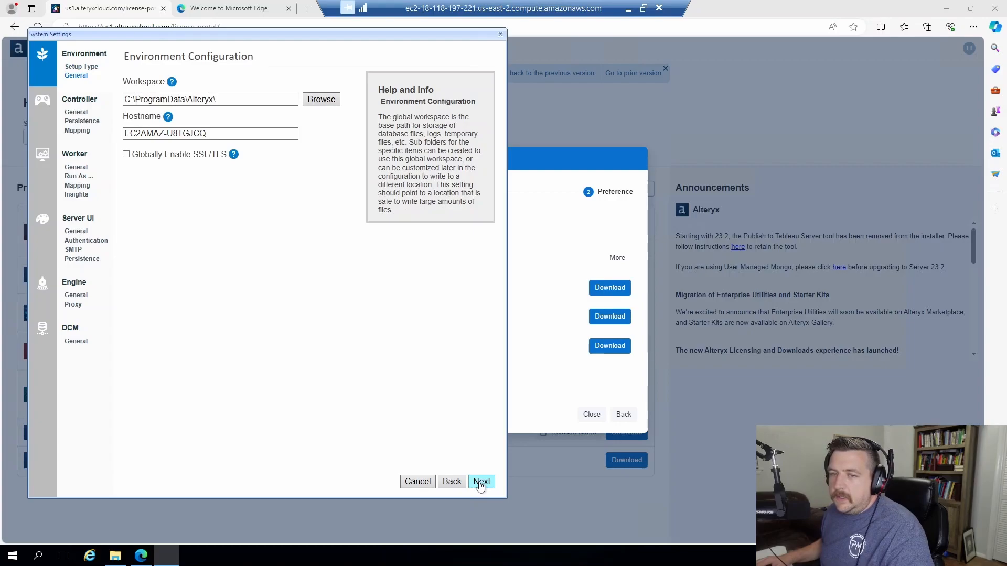
pyautogui.click(171, 84)
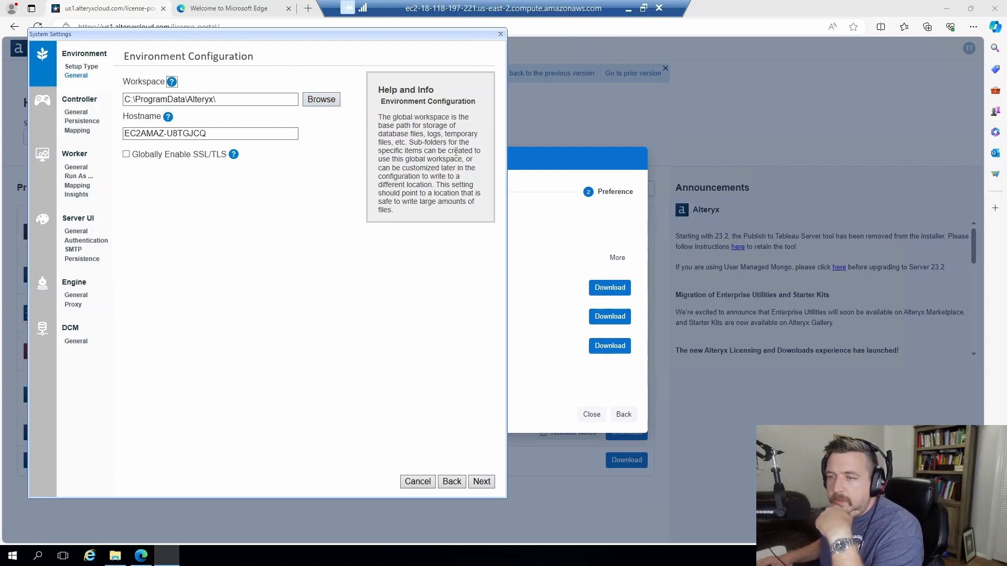
# Set the global workspace to New Volume (D:) and continue to Controller Configuration.
pyautogui.click(325, 103)
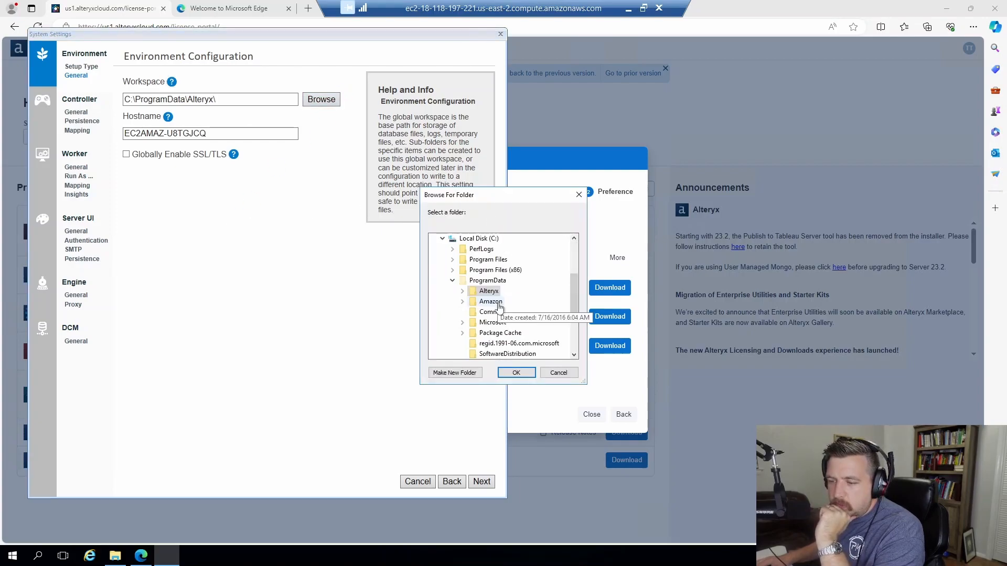
pyautogui.scroll(1, 445, 315)
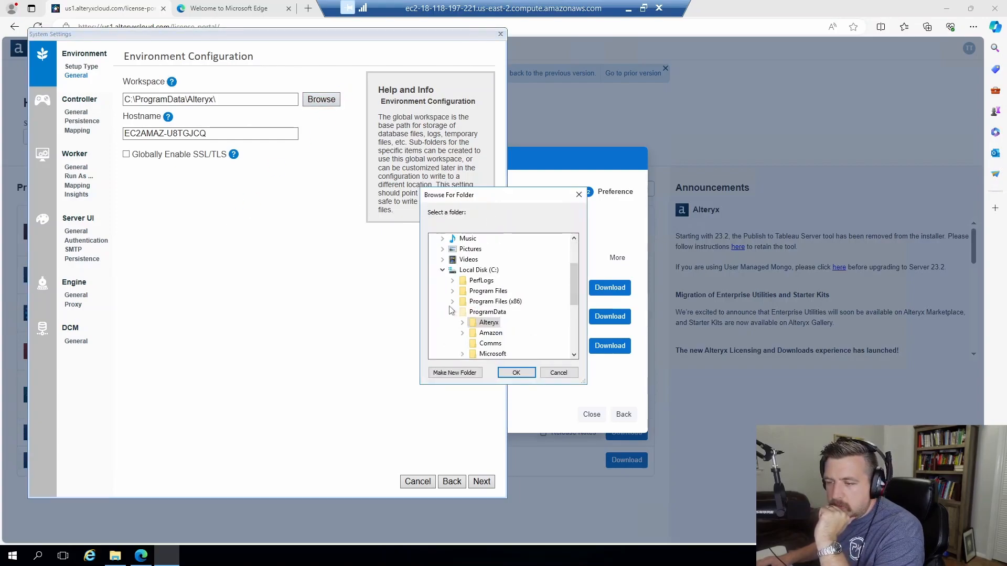
pyautogui.click(443, 271)
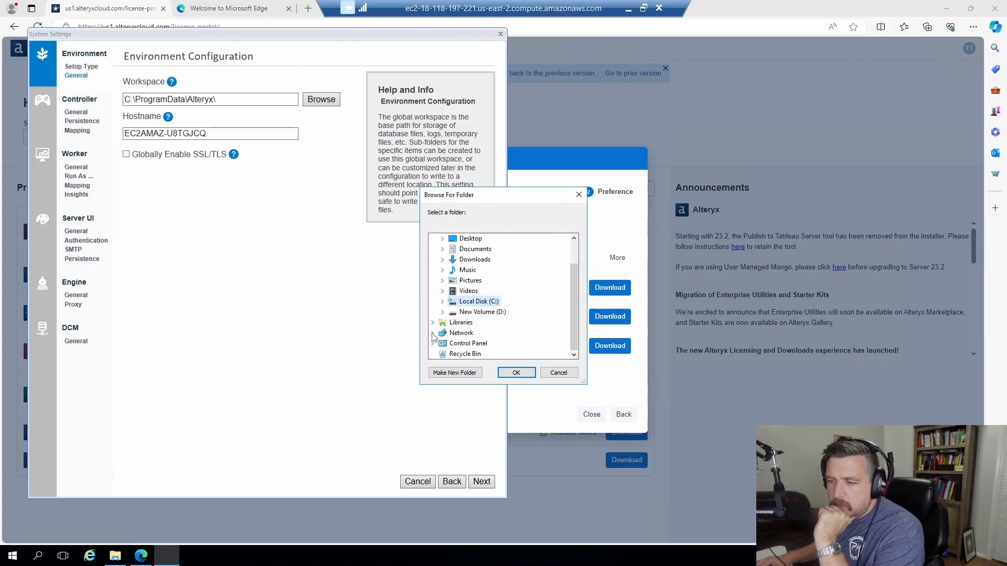
pyautogui.click(462, 312)
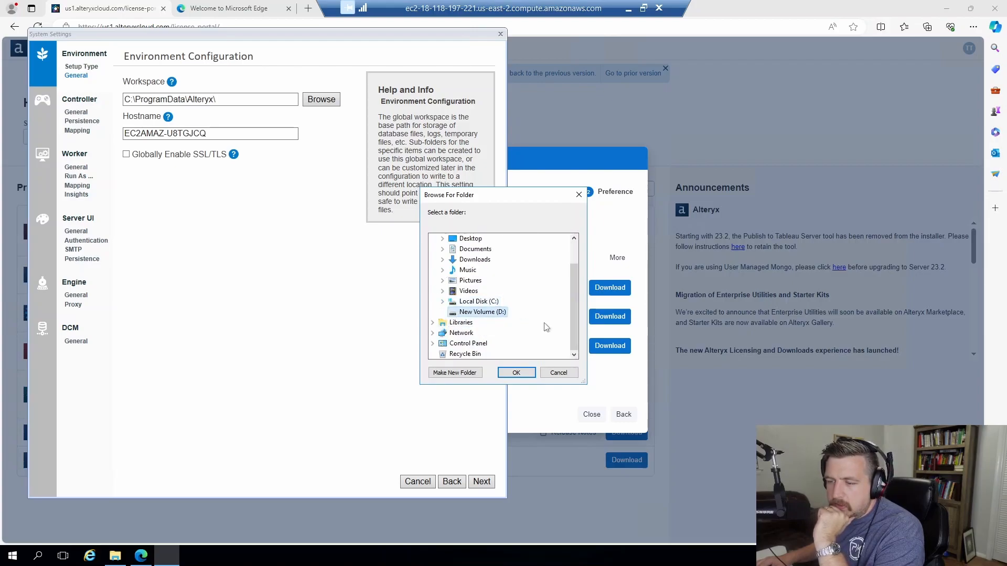
pyautogui.click(518, 373)
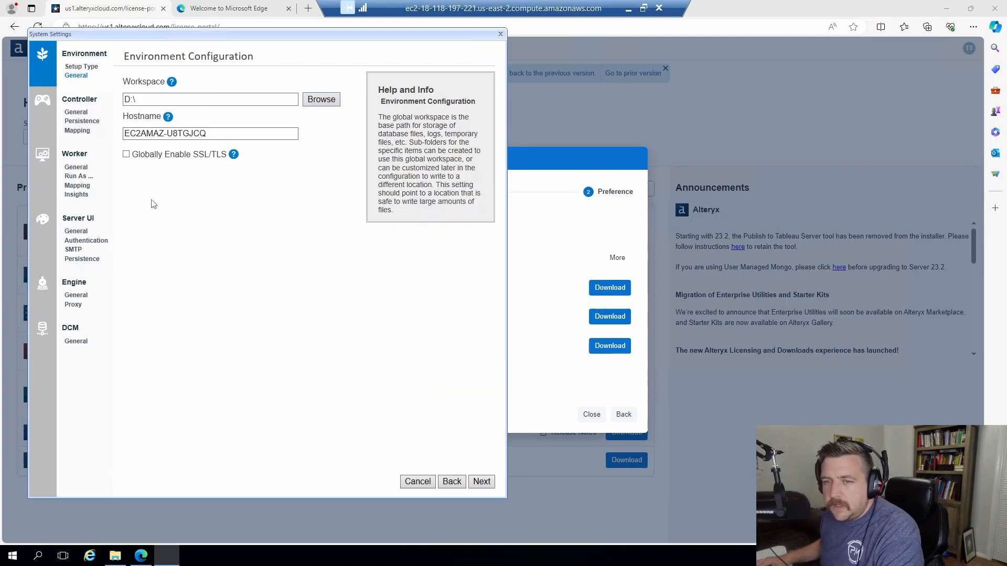
pyautogui.click(482, 483)
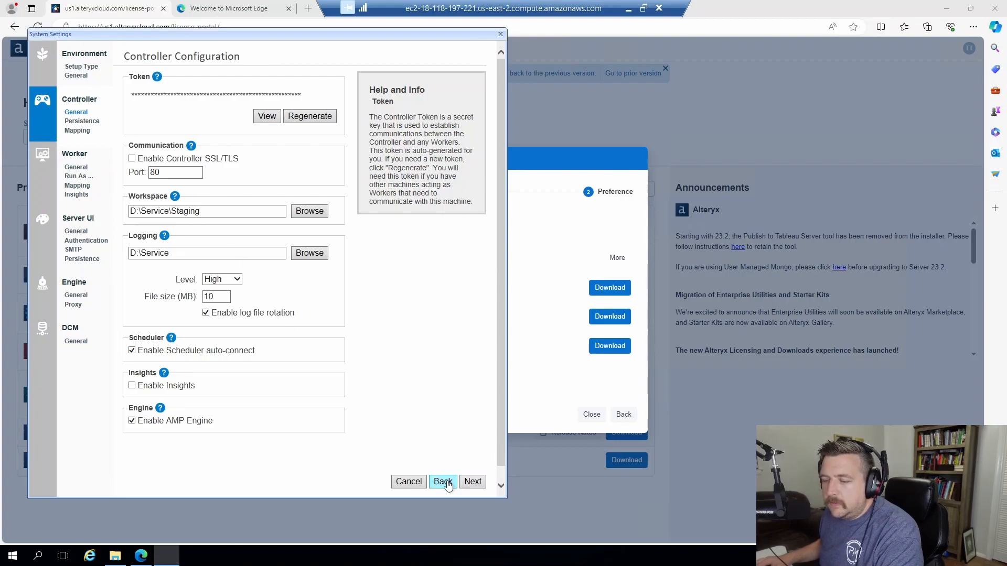
# Go back, re-confirm D: as the workspace location, and proceed to Controller Configuration again.
pyautogui.click(442, 481)
pyautogui.click(321, 99)
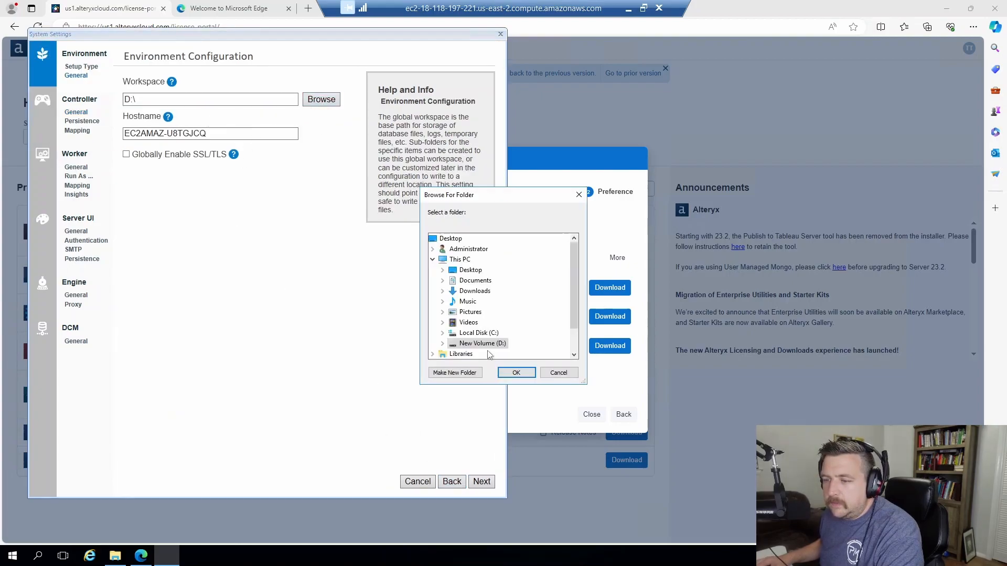
pyautogui.click(443, 344)
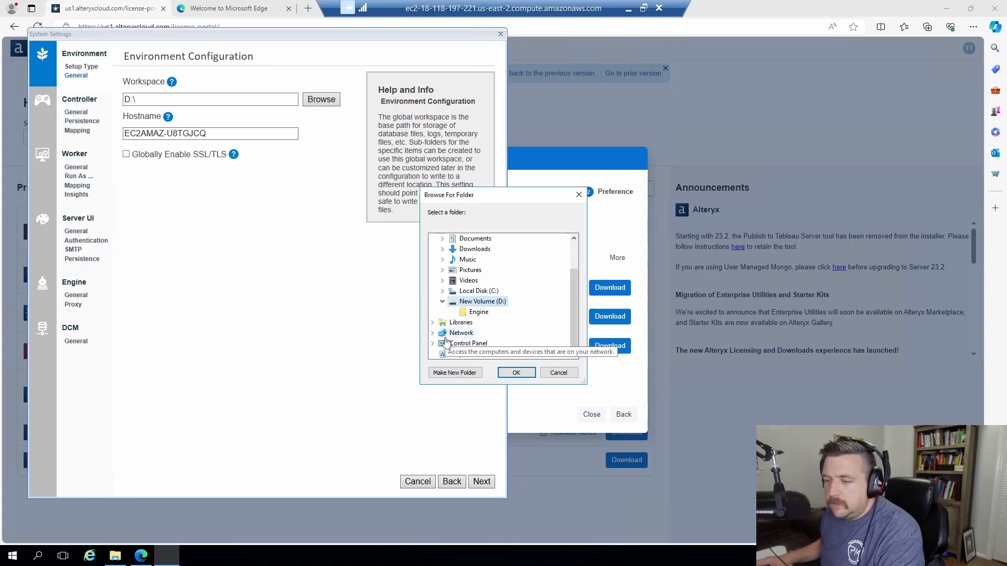
pyautogui.click(516, 373)
pyautogui.click(481, 483)
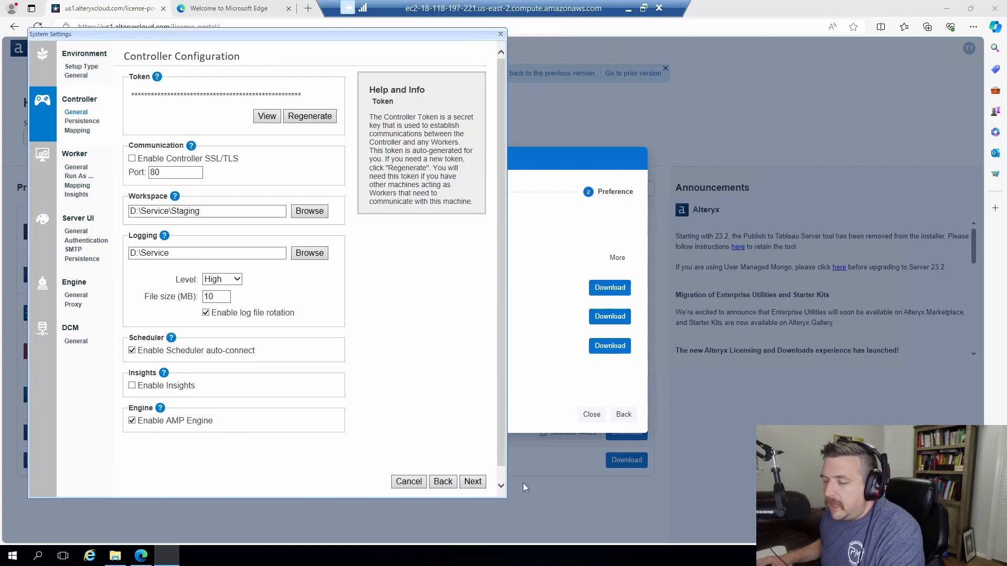
pyautogui.click(477, 487)
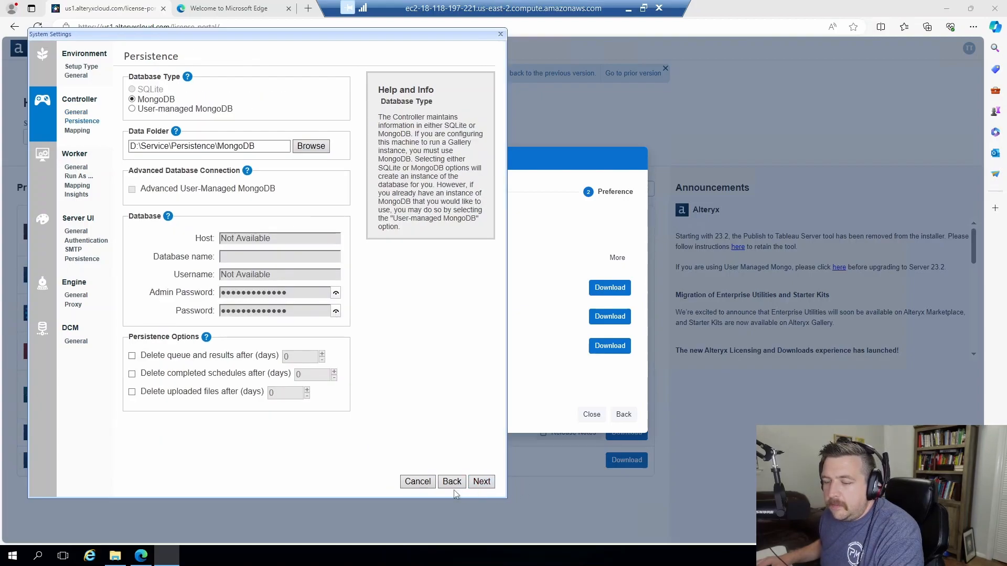
pyautogui.click(451, 482)
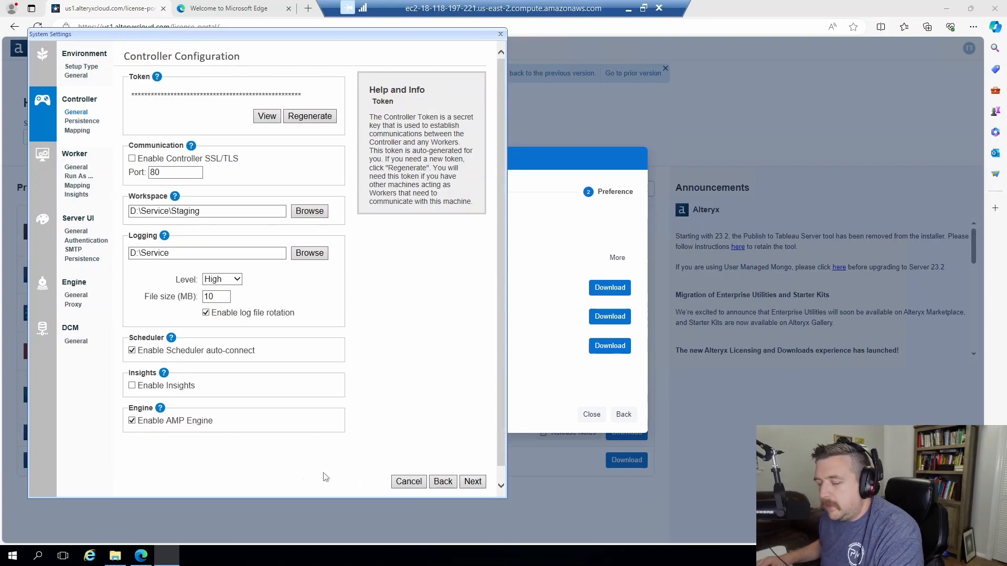
pyautogui.click(473, 481)
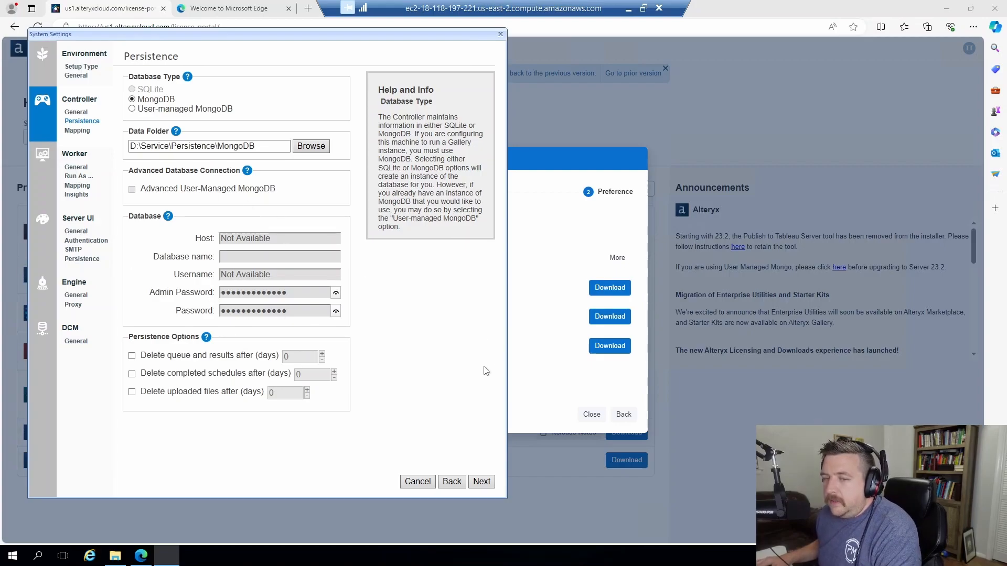
# Leave MongoDB as the controller database and advance to Mapping Configuration.
pyautogui.click(482, 482)
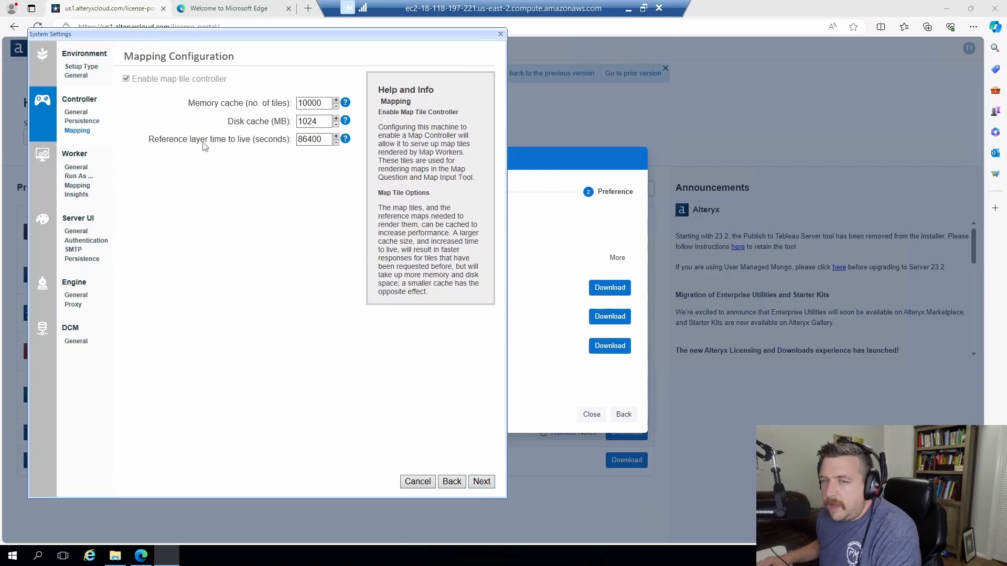
# Keep the default map tile caches (10000 tiles, 1024 MB) and advance to Worker Configuration.
pyautogui.click(481, 482)
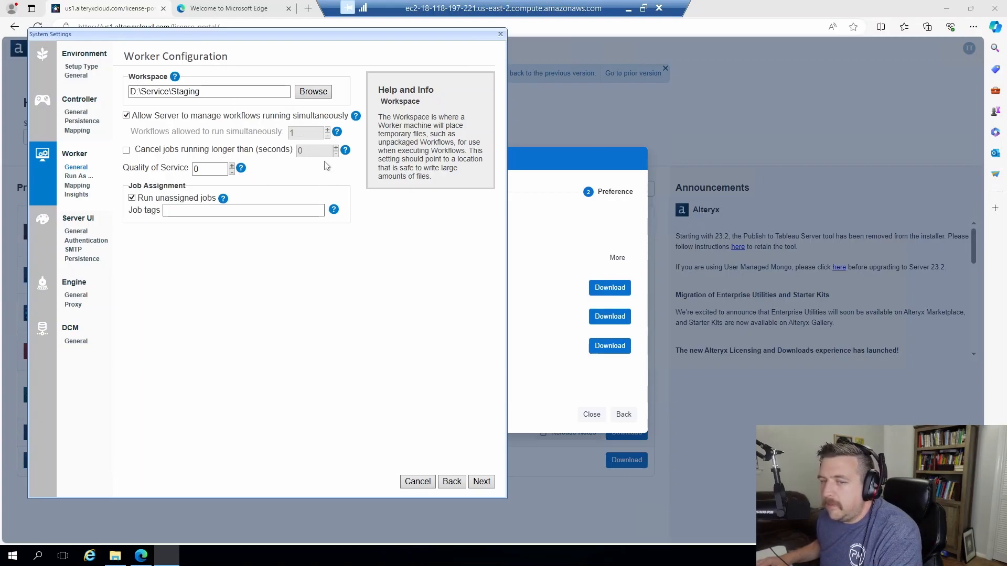
# Review the Quality of Service help, keep it at 0, and advance to the worker Run As page.
pyautogui.click(241, 168)
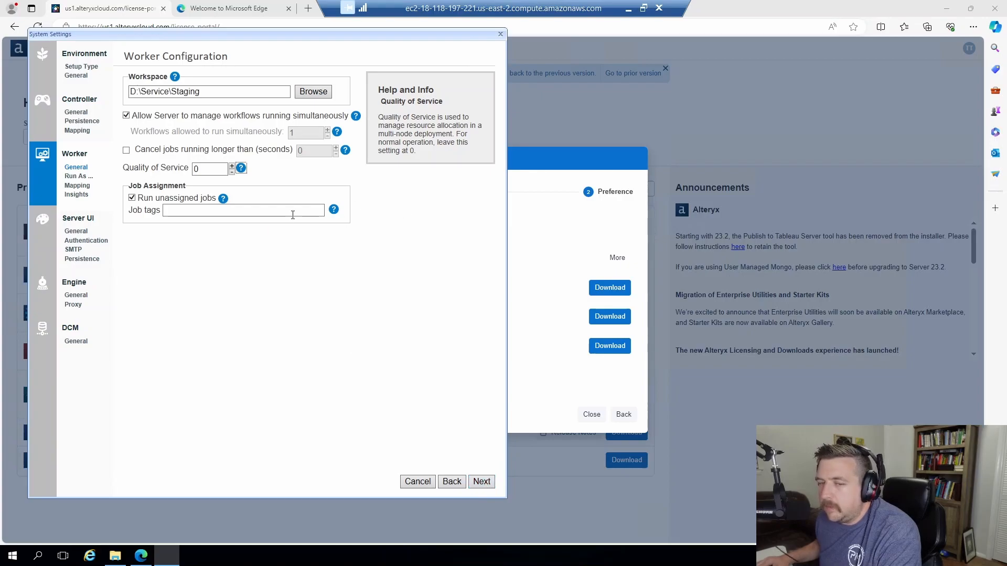
pyautogui.click(490, 483)
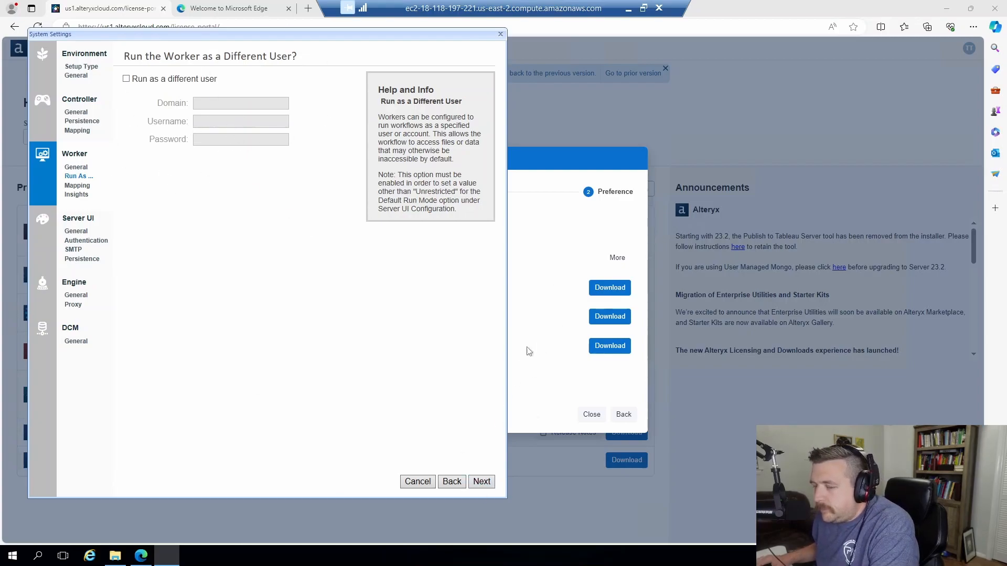
# Leave Run As, Worker Mapping (2 render workers) and Insights unchanged and reach Server UI Configuration.
pyautogui.click(481, 482)
pyautogui.click(481, 482)
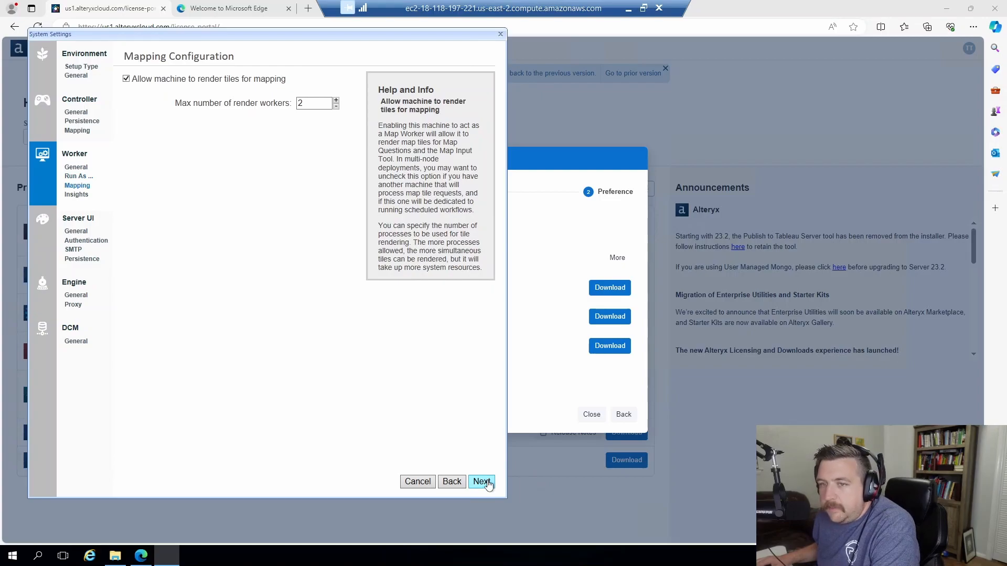
pyautogui.click(481, 482)
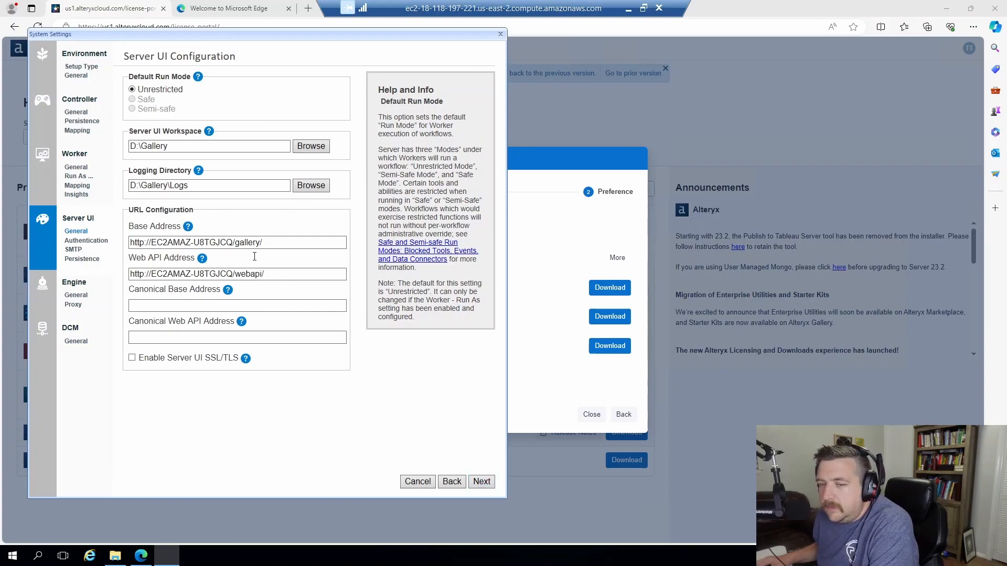
# Check the Base Address and Web API Address URLs, then continue to Gallery authentication.
pyautogui.moveTo(293, 277); pyautogui.dragTo(129, 276)
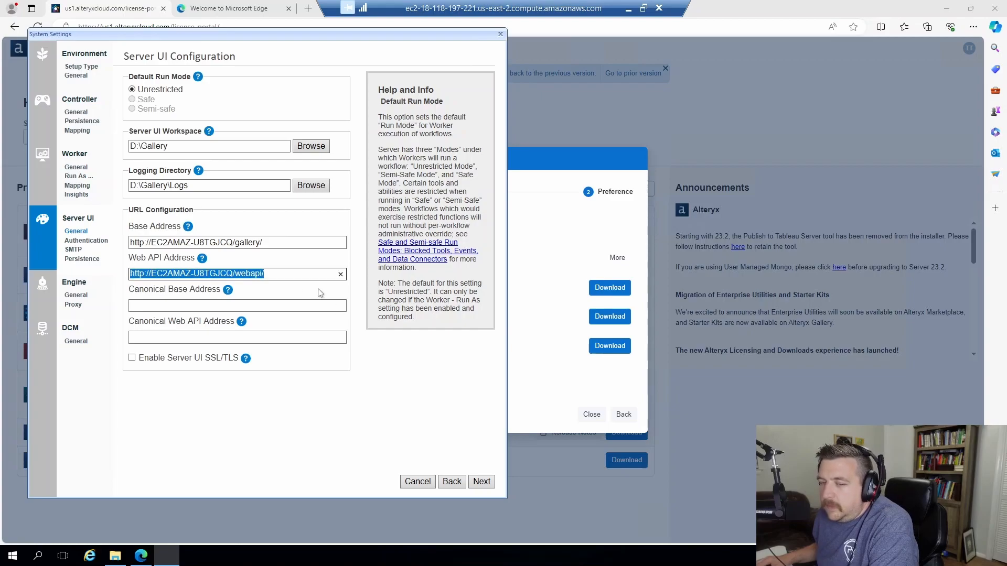
pyautogui.click(418, 366)
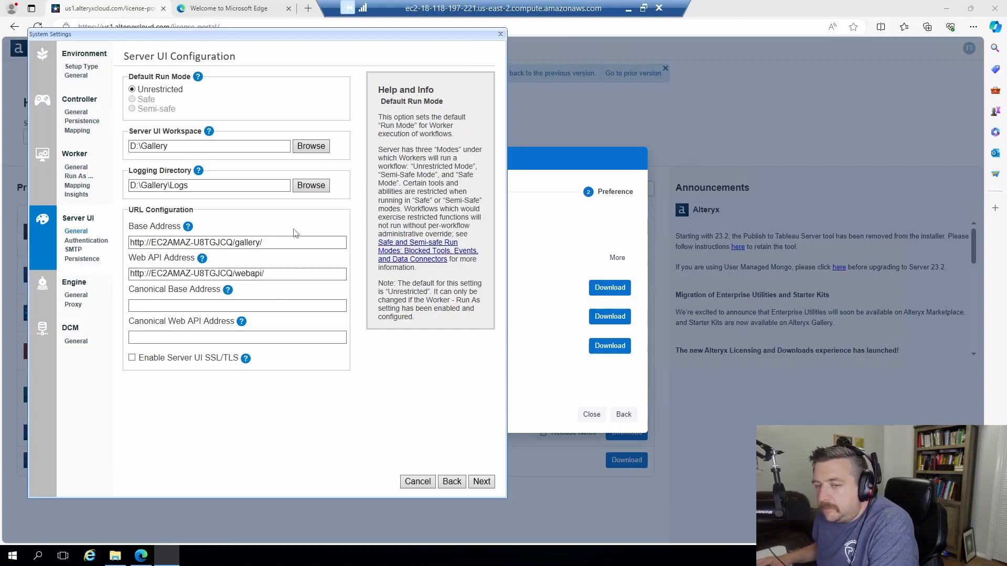
pyautogui.moveTo(232, 243); pyautogui.dragTo(157, 243)
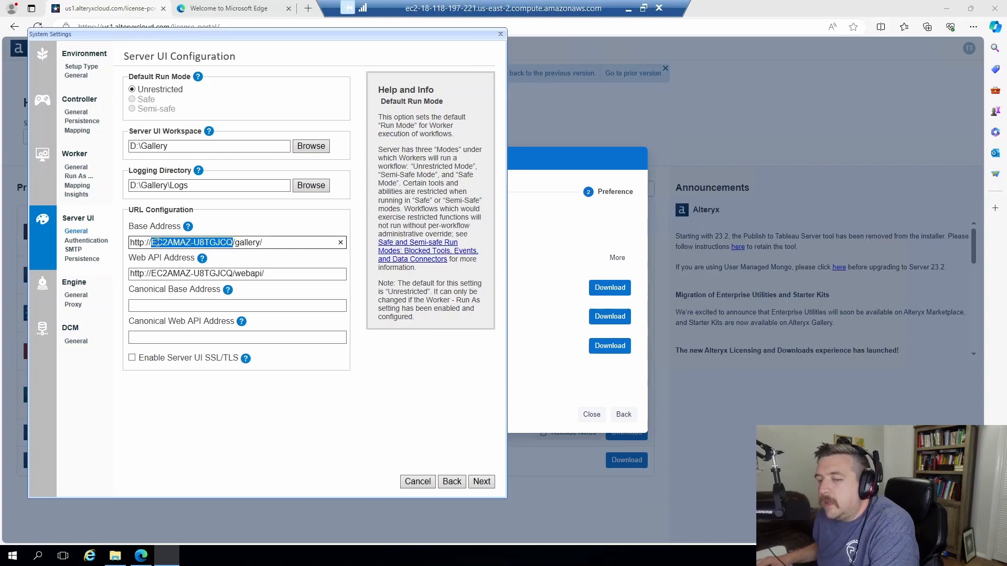
pyautogui.click(155, 243)
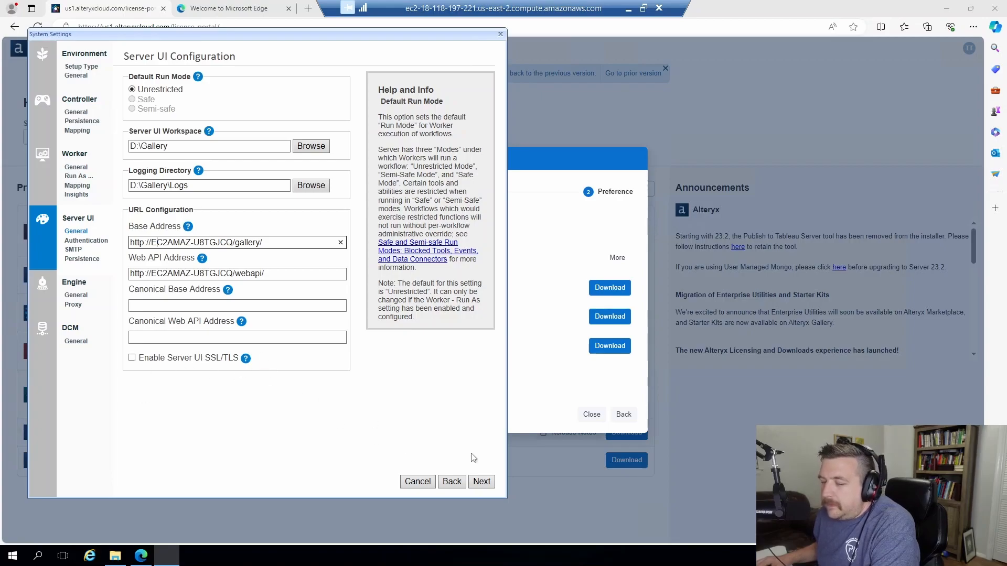
pyautogui.click(482, 483)
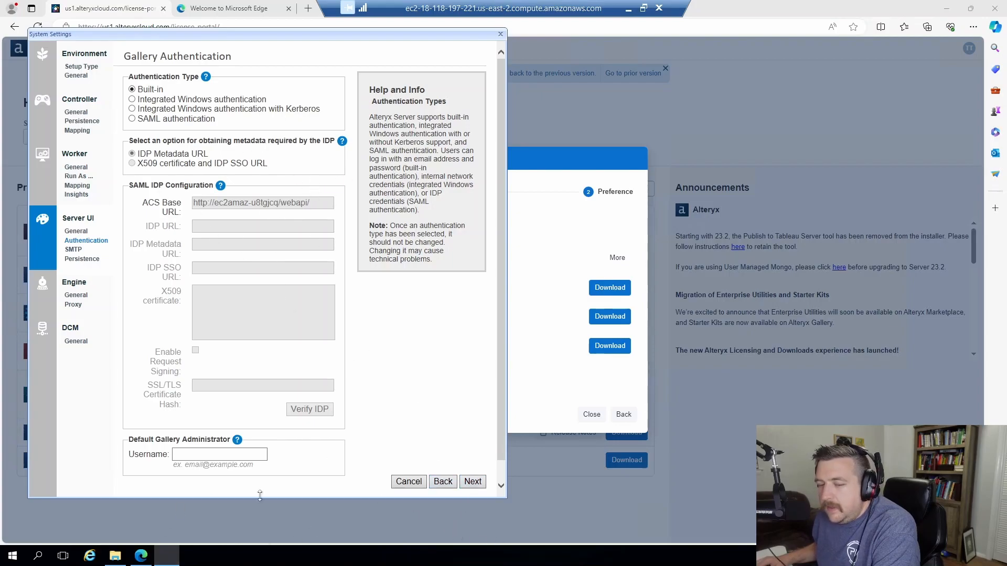
# Keep Built-in authentication with the administrator's e-mail as Username, and disable SMTP notifications.
pyautogui.click(240, 455)
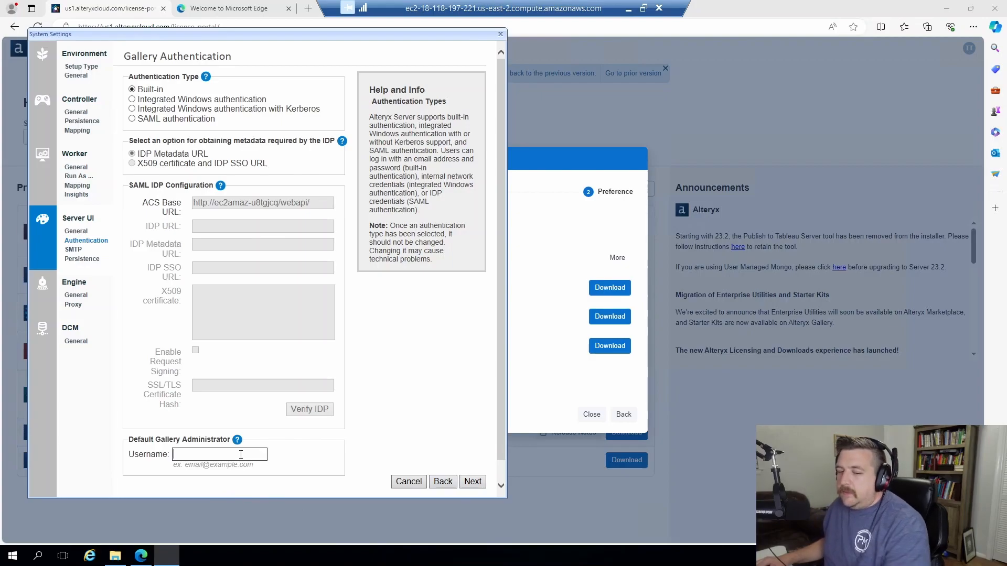
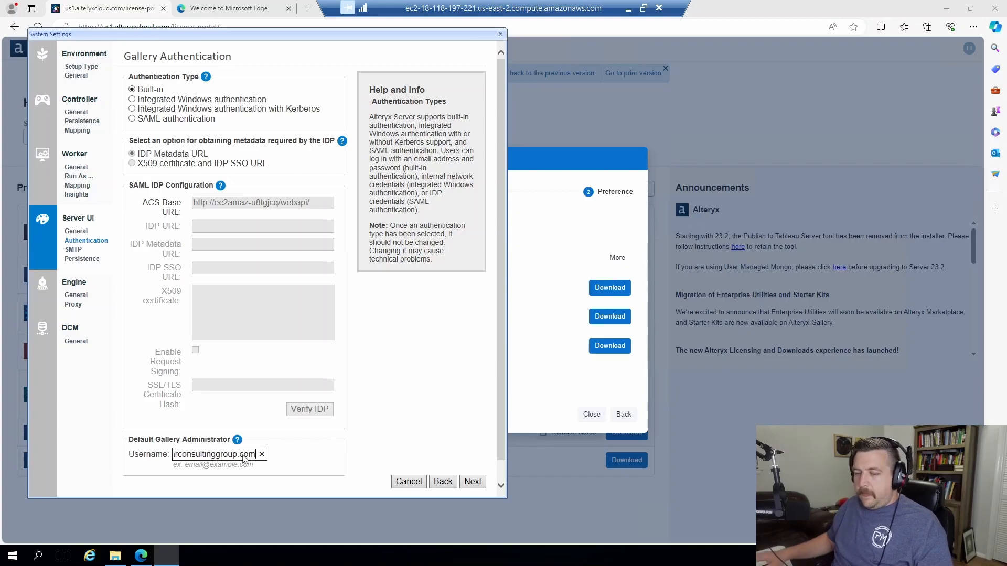
pyautogui.click(446, 460)
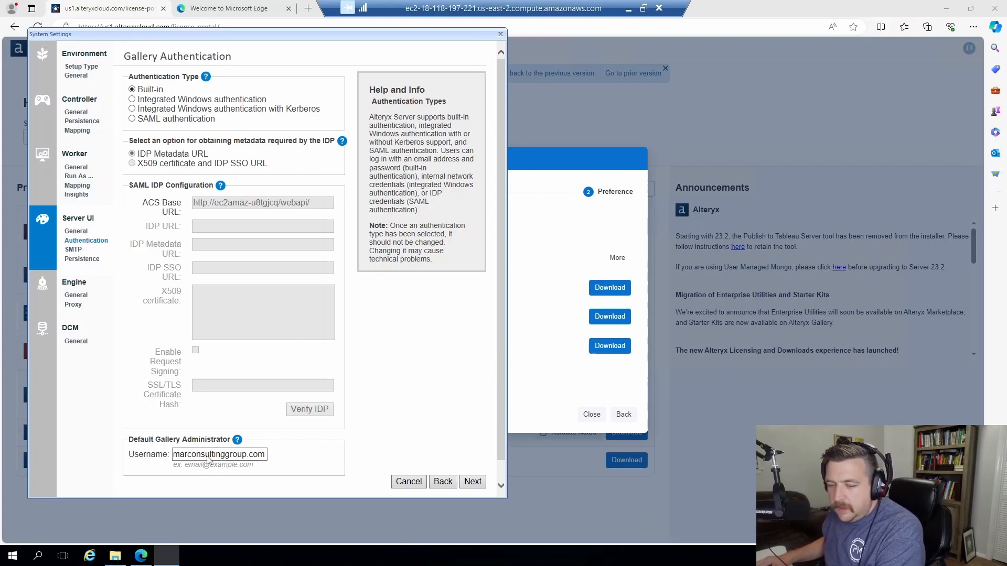
pyautogui.moveTo(212, 457); pyautogui.dragTo(145, 459)
pyautogui.click(363, 456)
pyautogui.click(473, 483)
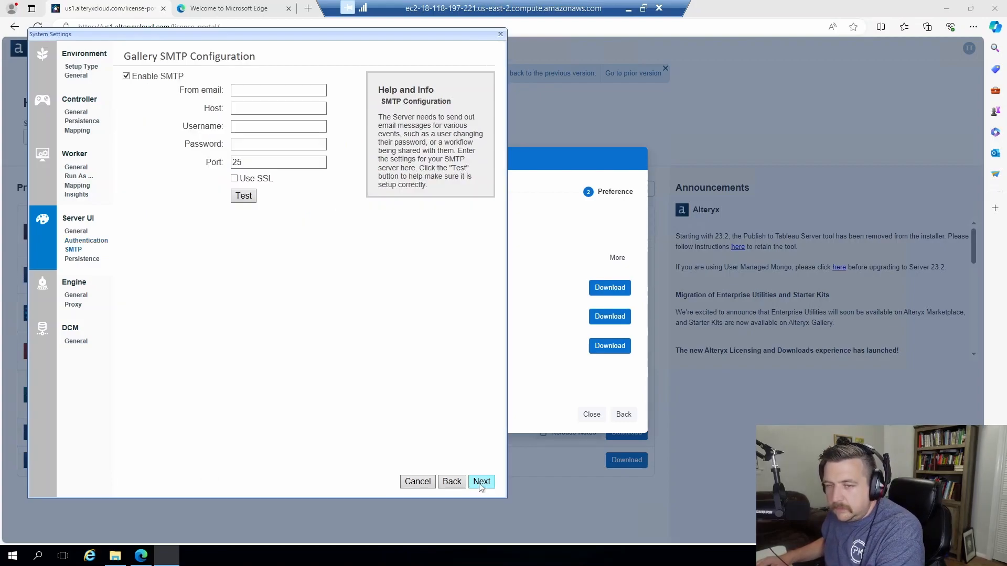
pyautogui.click(143, 79)
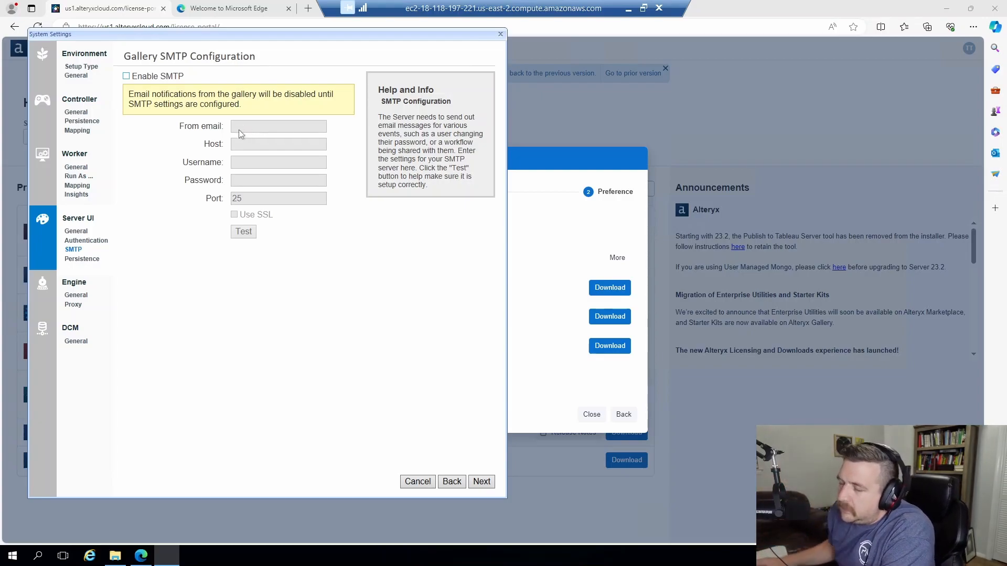
# Keep Gallery persistence defaults and advance to Engine Configuration (D:\Engine, 8 processing threads).
pyautogui.click(480, 482)
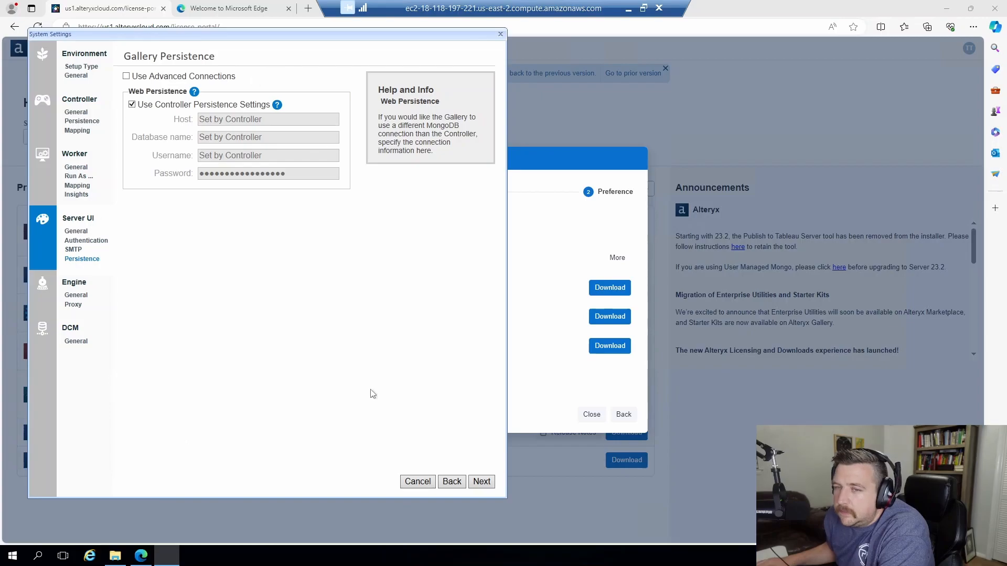
pyautogui.click(485, 481)
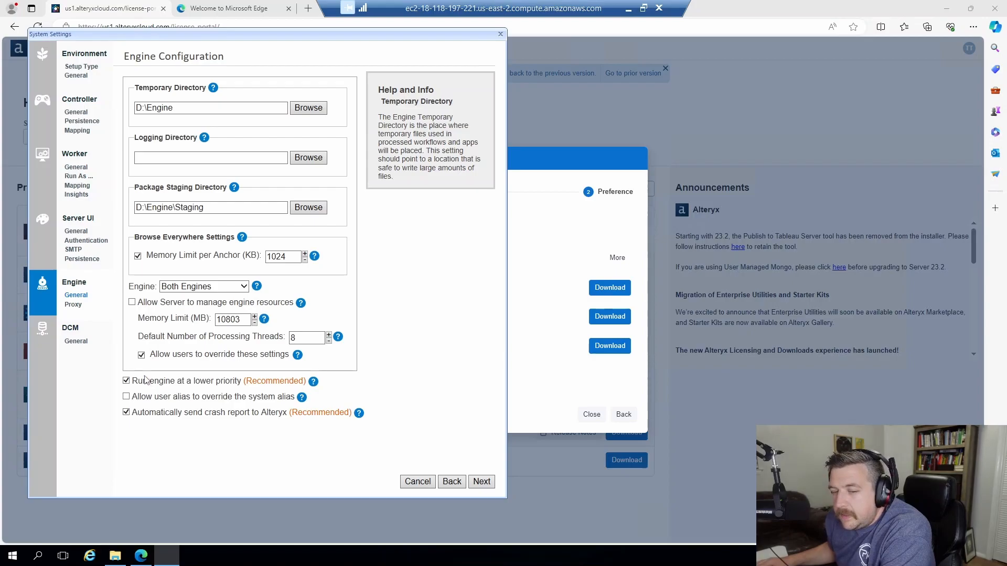
# Keep Both Engines, accept proxy and Data Connection Manager defaults, and advance to Finalize.
pyautogui.click(247, 287)
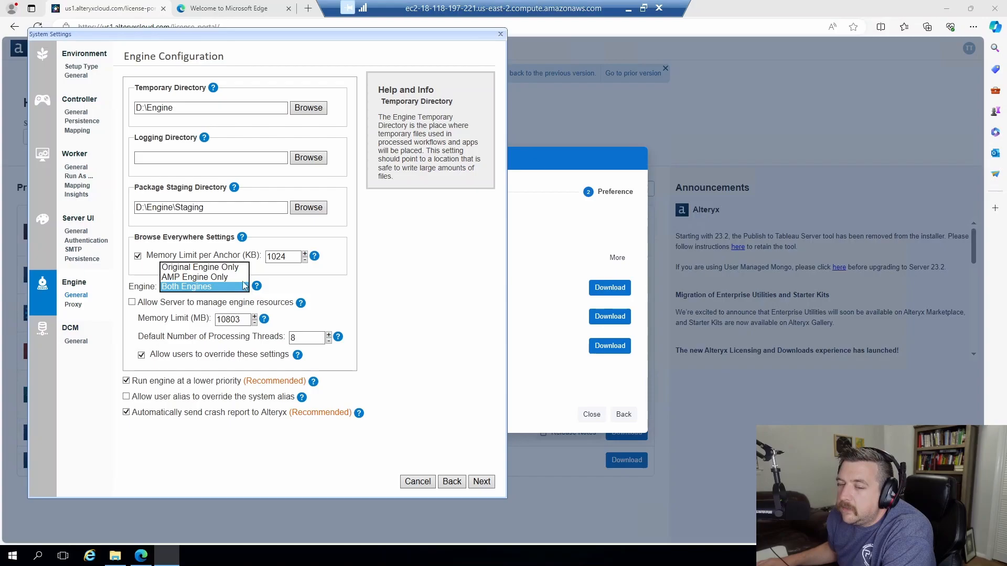
pyautogui.click(401, 322)
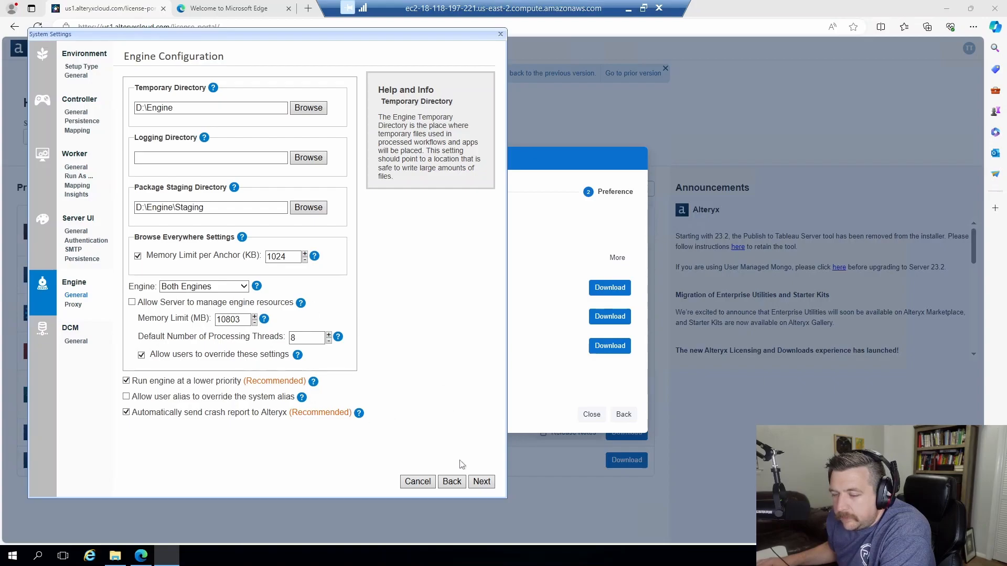
pyautogui.click(482, 481)
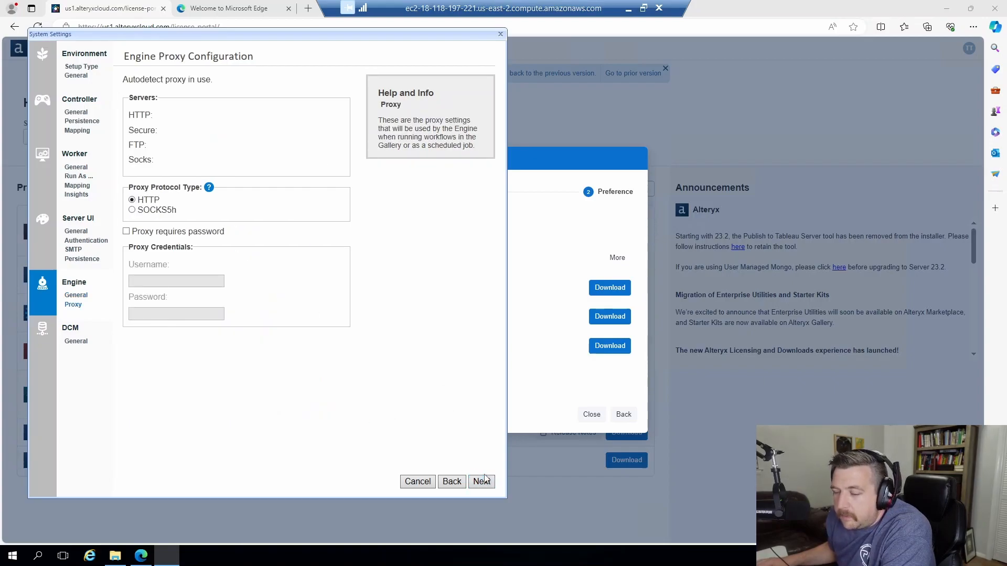
pyautogui.click(480, 482)
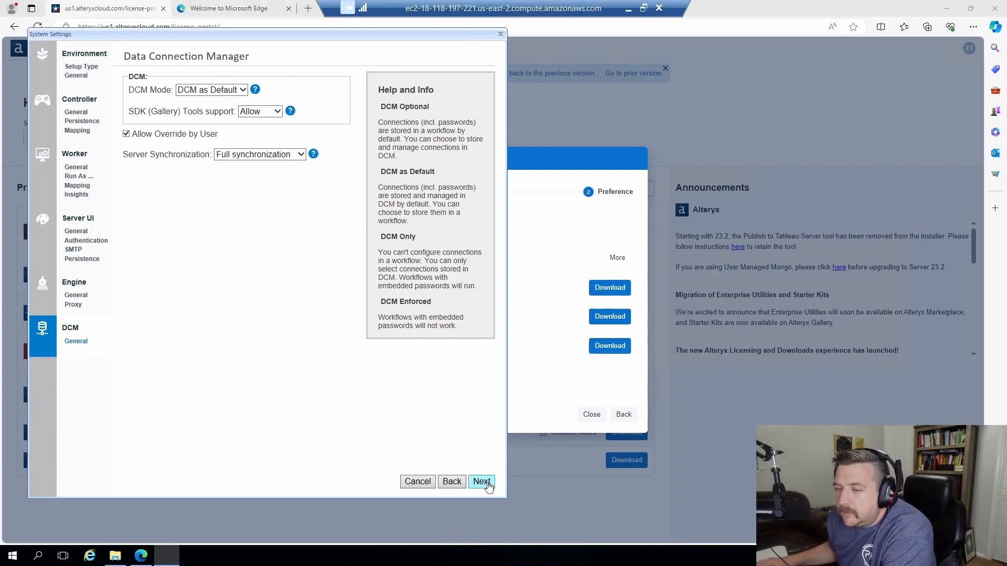
pyautogui.click(481, 481)
# Finish and apply the configuration so Controller, Worker and Gallery report enabled.
pyautogui.click(487, 483)
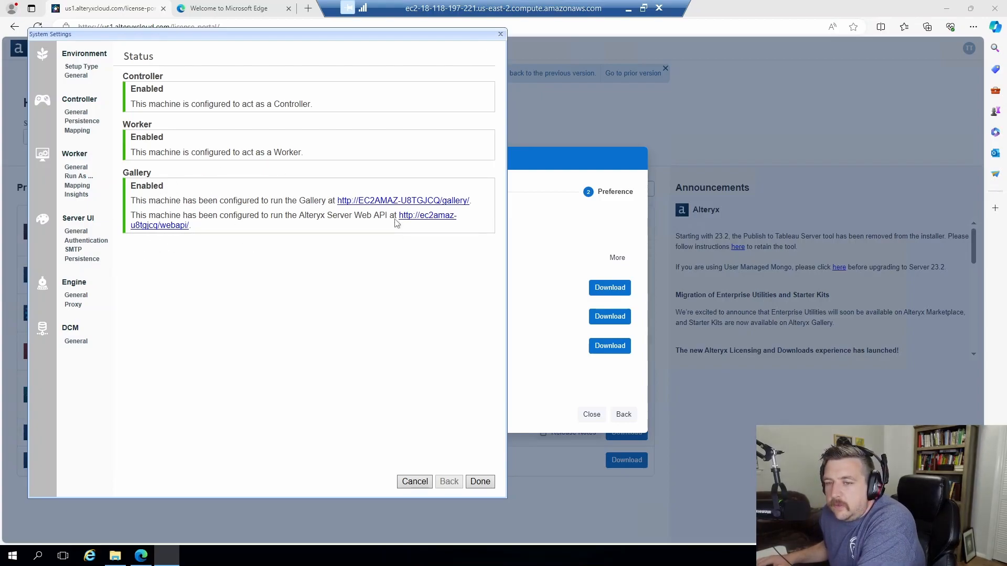
pyautogui.click(371, 202)
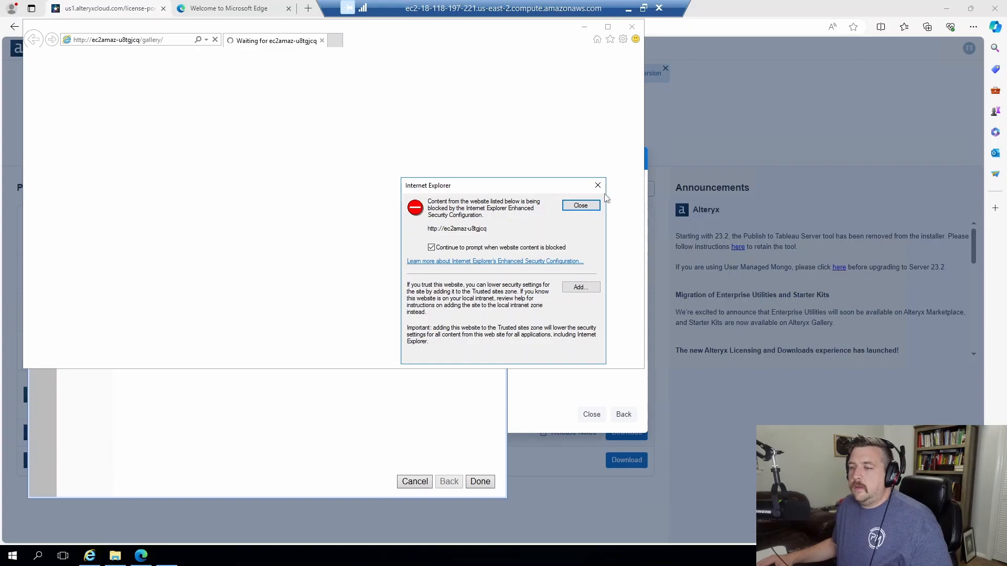
pyautogui.click(598, 183)
pyautogui.click(180, 42)
pyautogui.hotkey('ctrl', 'c')
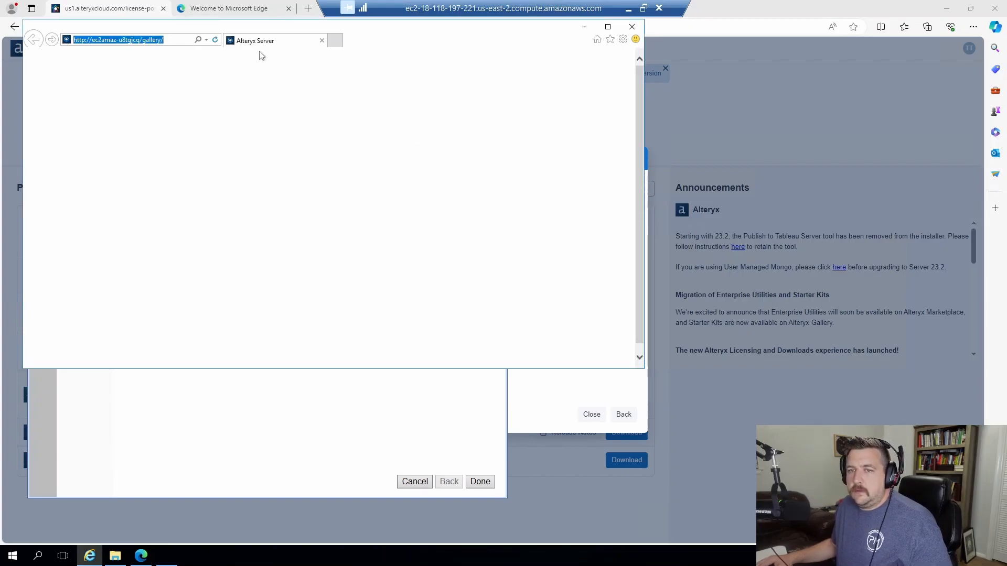
pyautogui.click(632, 26)
pyautogui.click(308, 8)
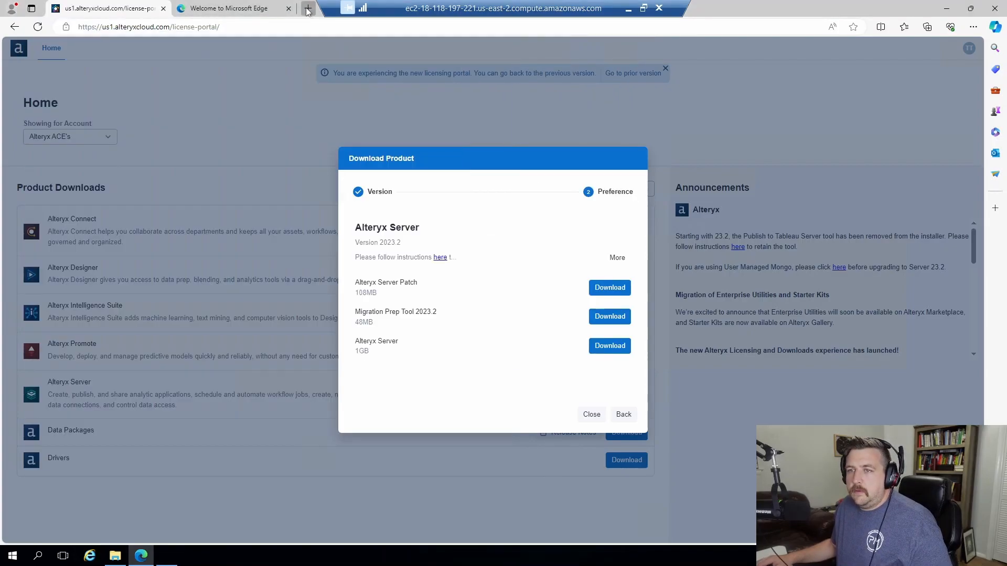
pyautogui.hotkey('ctrl', 'v')
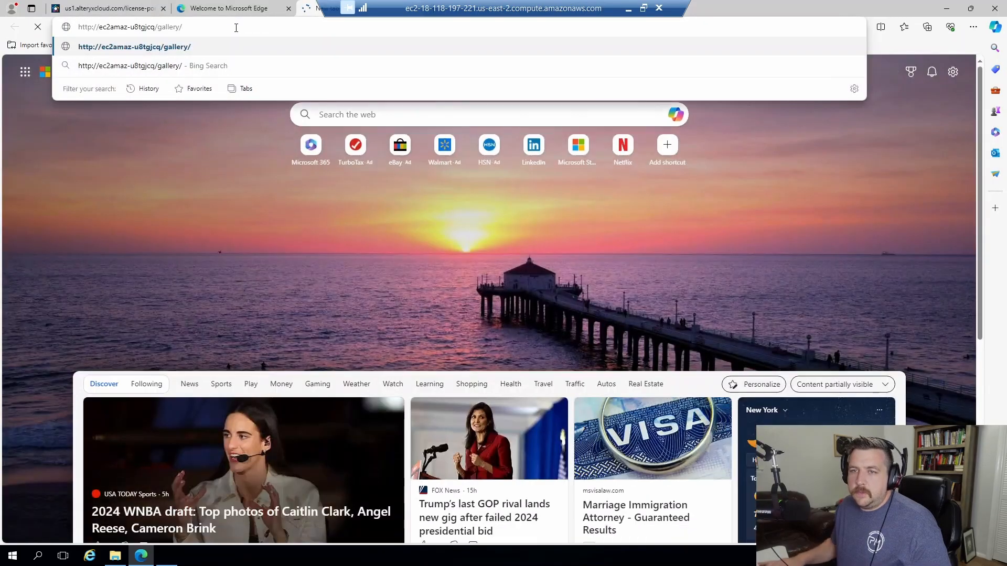
pyautogui.press('Return')
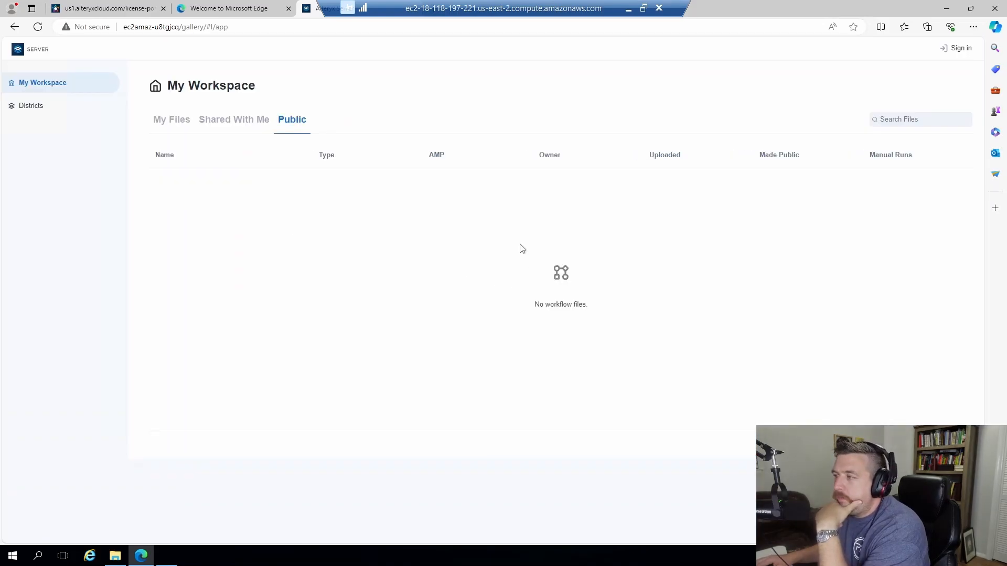
# On the Gallery sign-in page, enter the administrator's e-mail, correcting a typo.
pyautogui.click(952, 49)
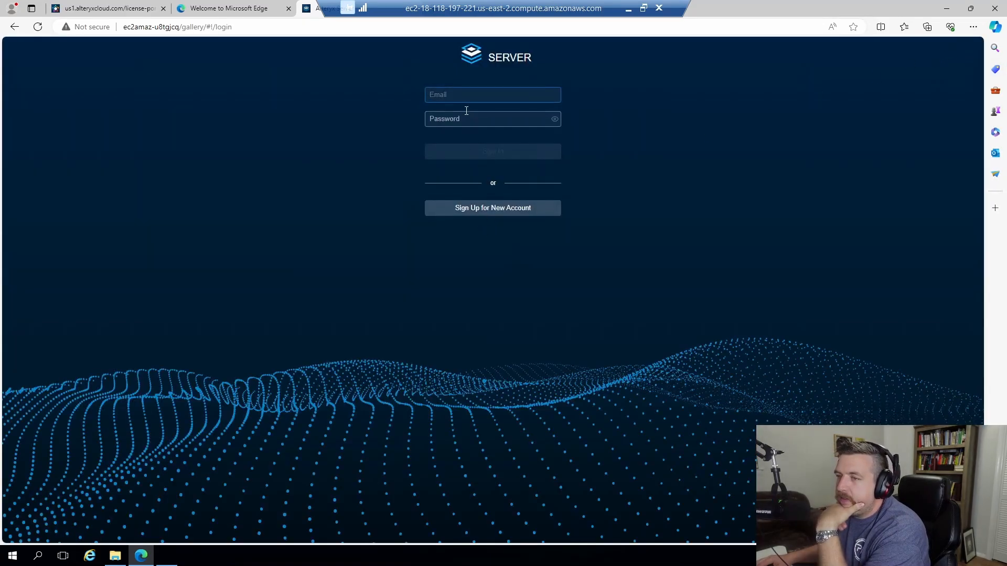
pyautogui.click(476, 93)
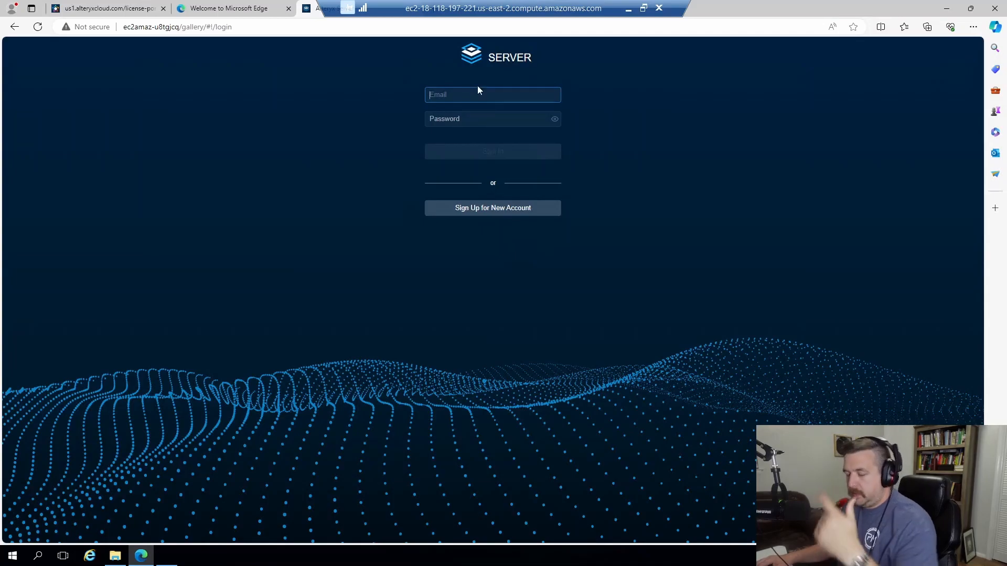
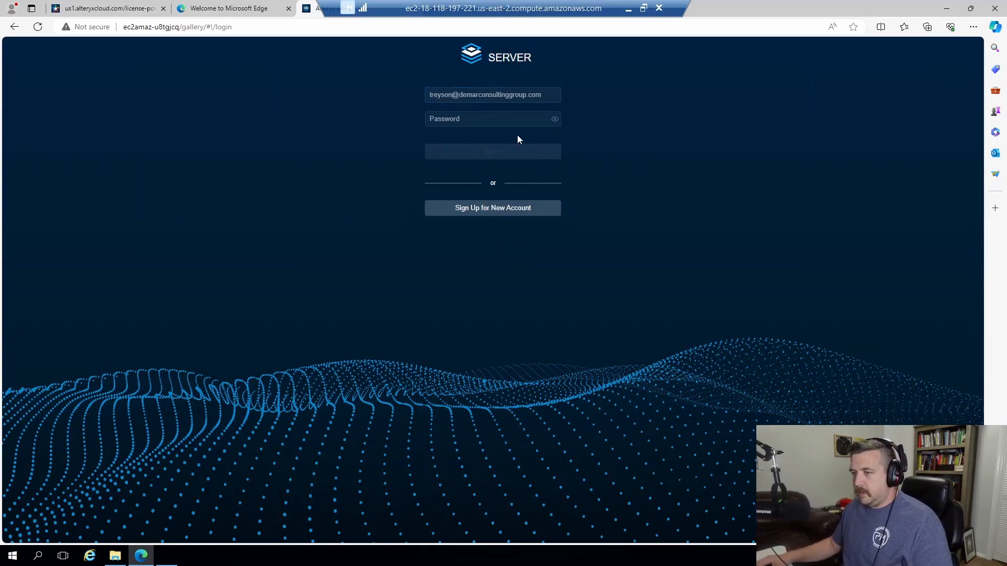
pyautogui.click(497, 124)
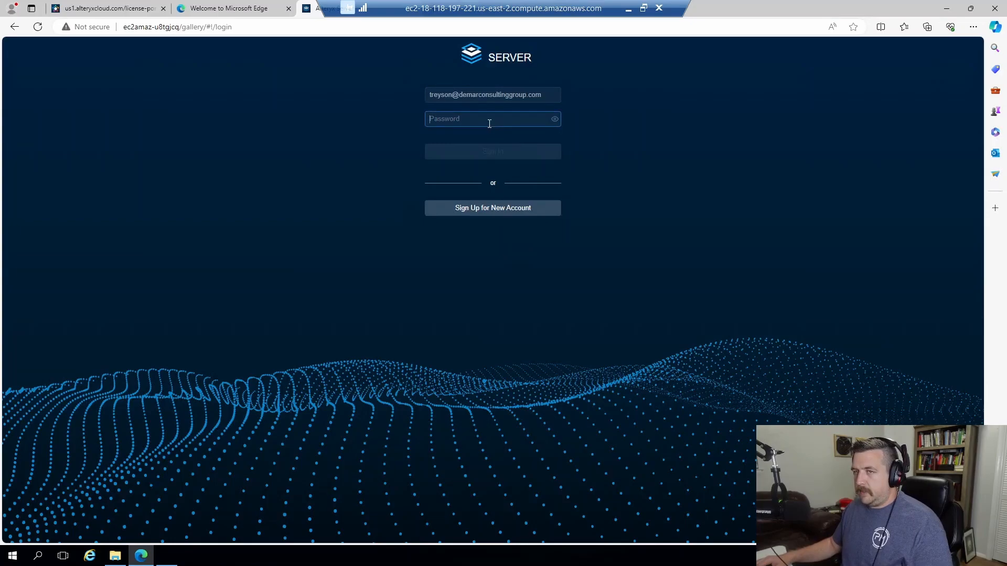
# Toggle password visibility, then switch to the Sign Up for New Account form.
pyautogui.hotkey('alt', 'Tab')
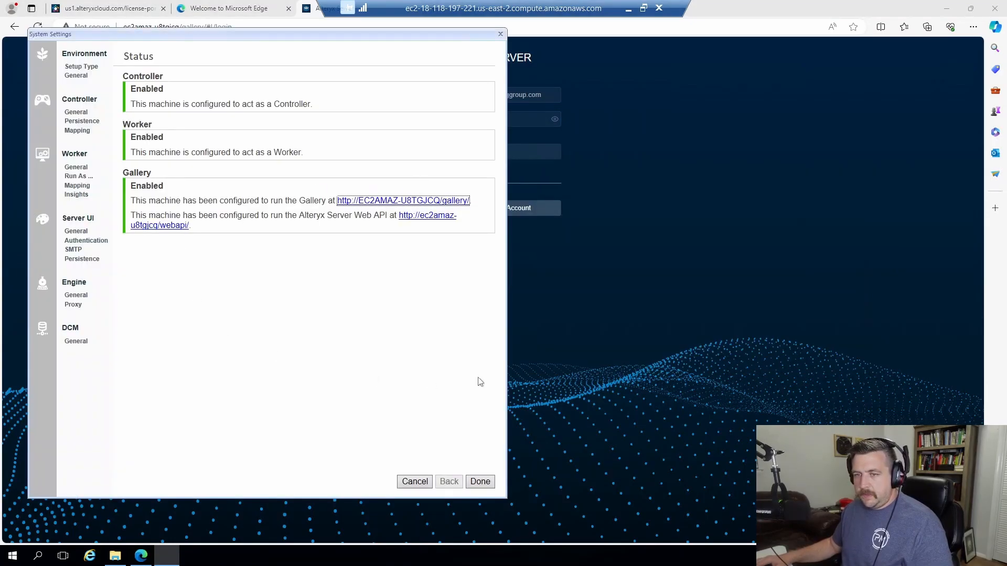
pyautogui.hotkey('alt', 'Tab')
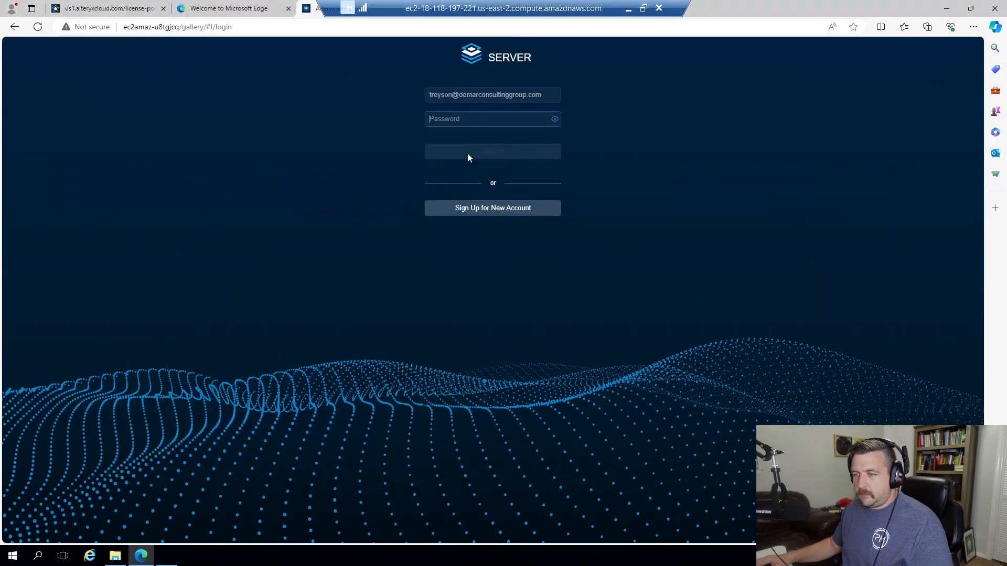
pyautogui.click(552, 121)
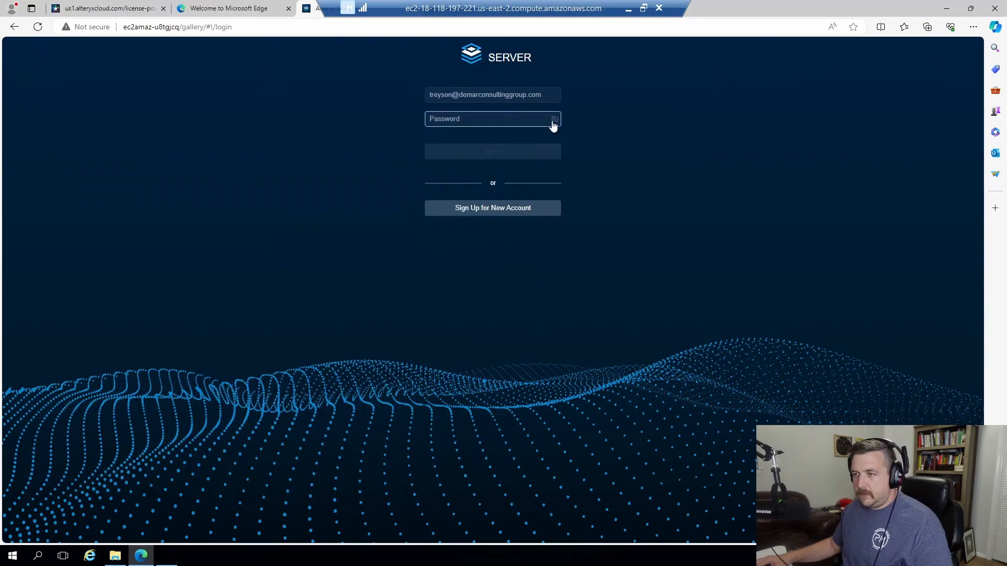
pyautogui.click(492, 209)
pyautogui.click(462, 99)
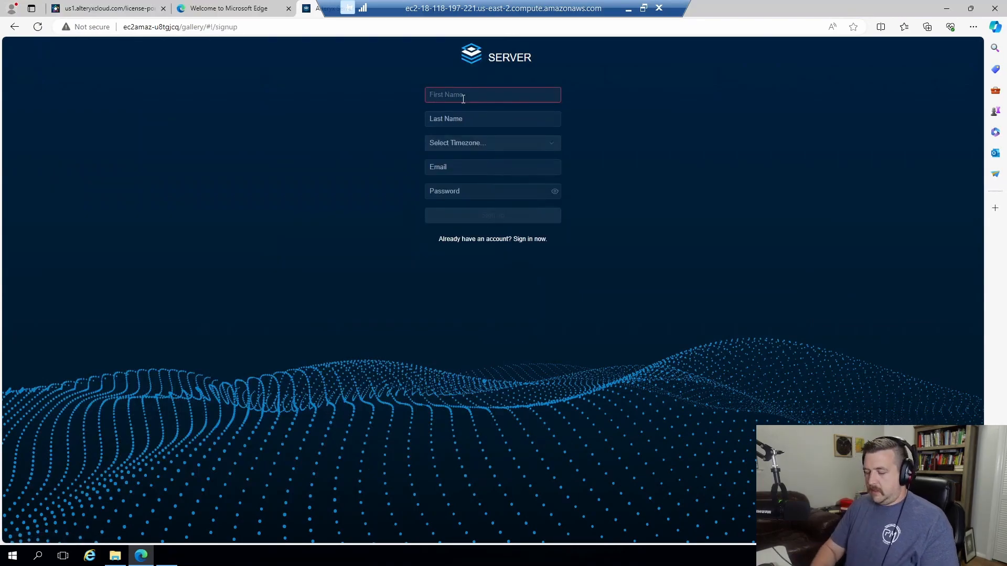
# Enter the administrator's first and last name in the sign-up form.
pyautogui.press('Tab')
pyautogui.press('Tab')
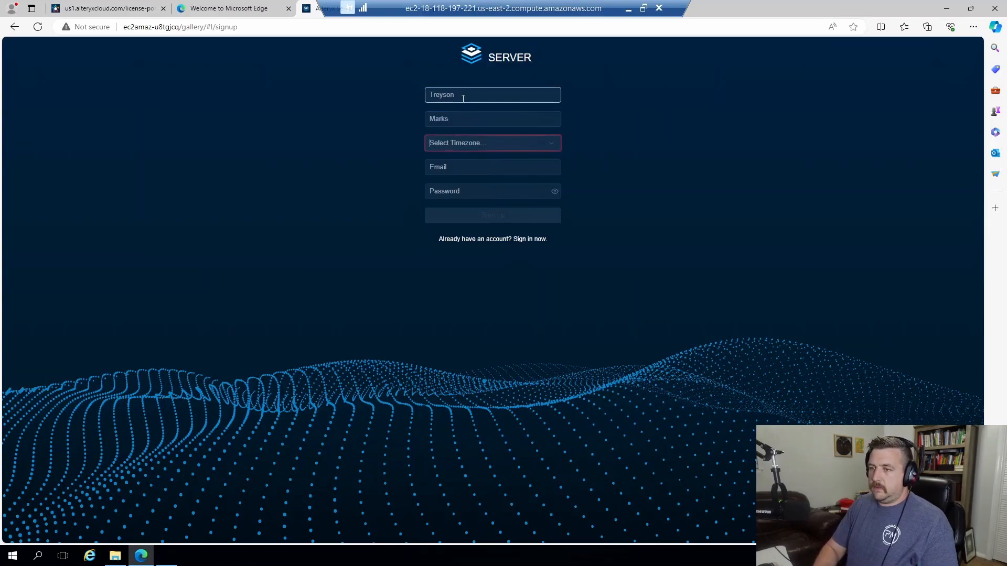
# Set the account time zone to Etc/GMT+6(-06:00).
pyautogui.click(549, 148)
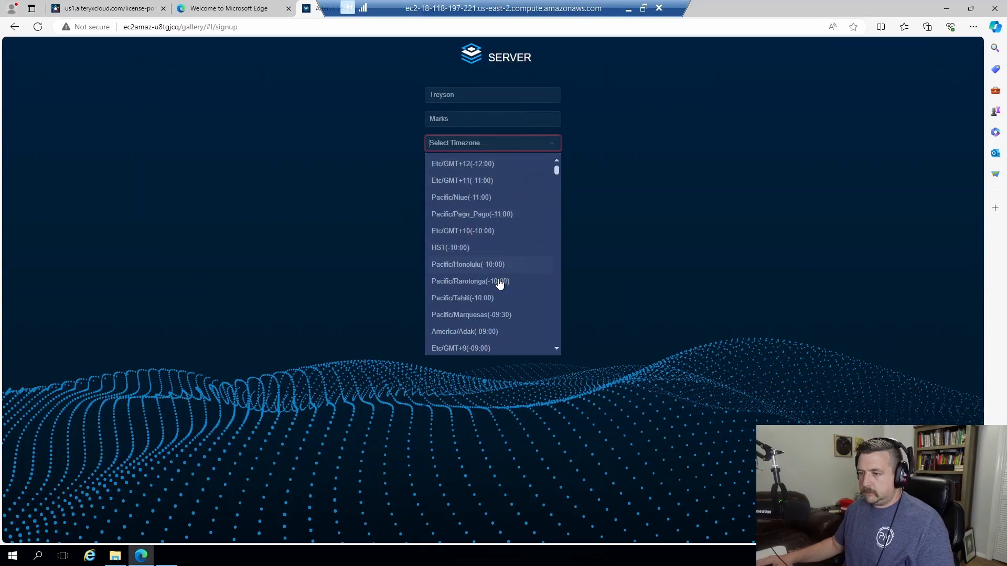
pyautogui.scroll(-1, 498, 284)
pyautogui.scroll(-5, 498, 284)
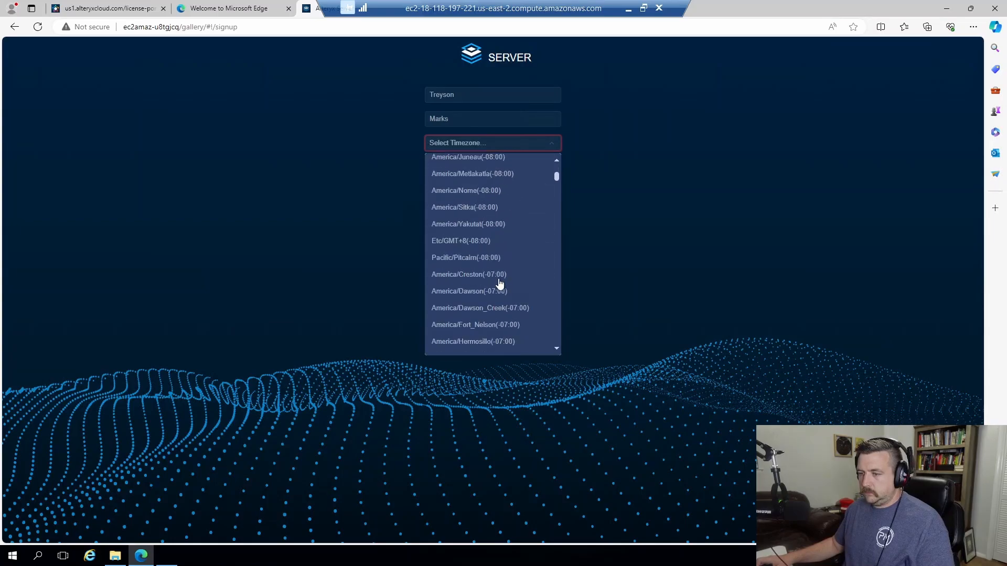
pyautogui.scroll(-5, 499, 283)
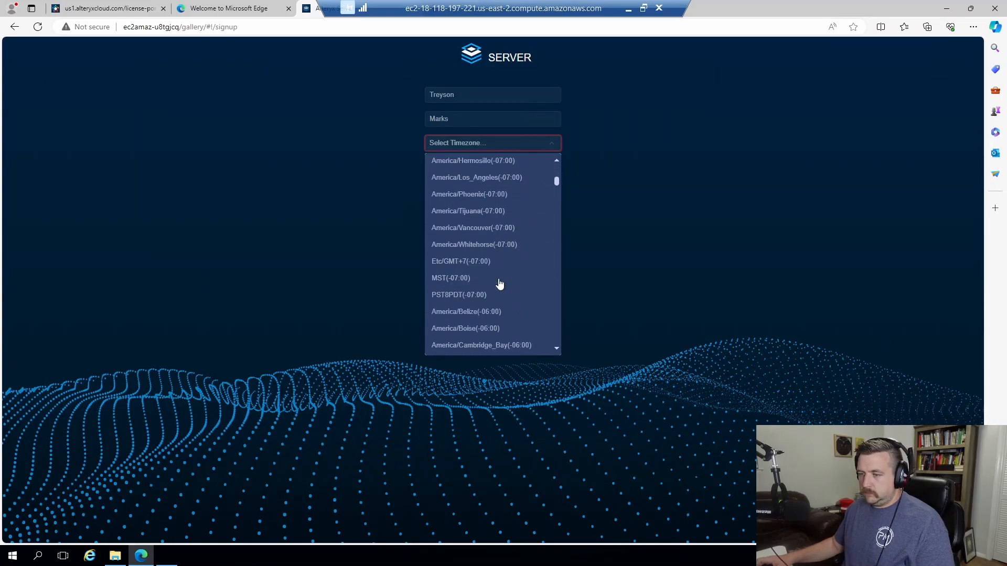
pyautogui.scroll(-1, 458, 313)
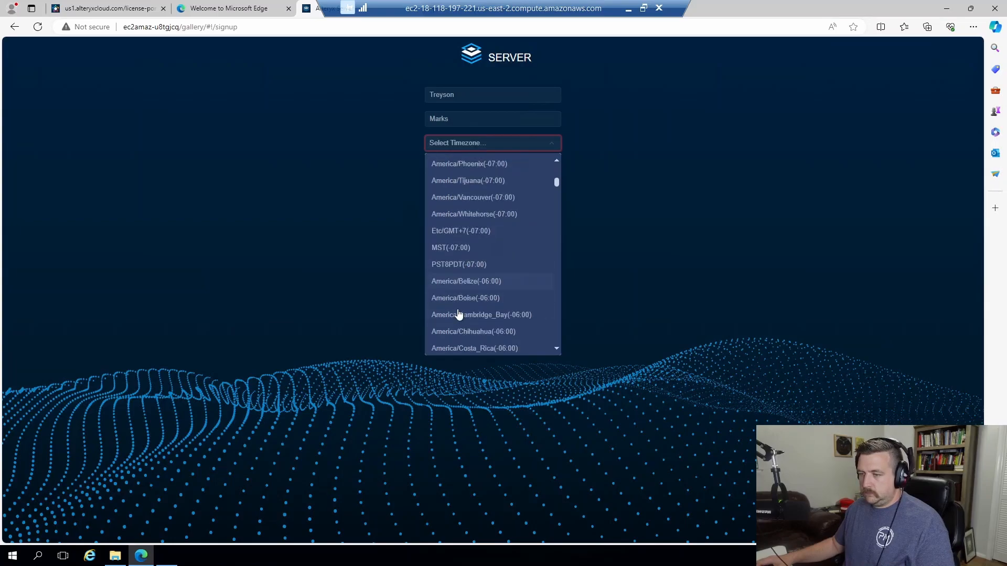
pyautogui.scroll(-4, 458, 313)
pyautogui.scroll(6, 459, 317)
pyautogui.scroll(3, 462, 217)
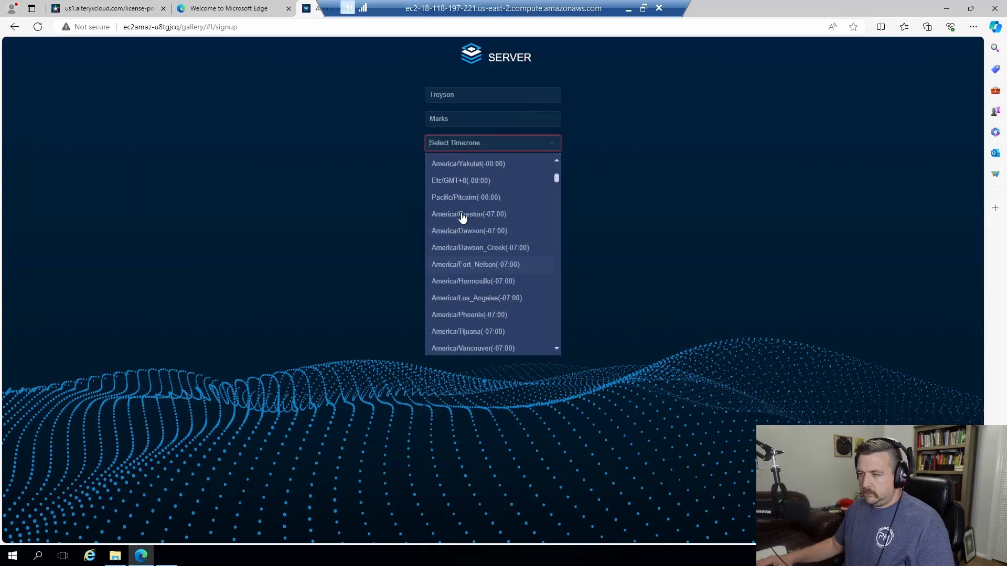
pyautogui.scroll(-6, 462, 217)
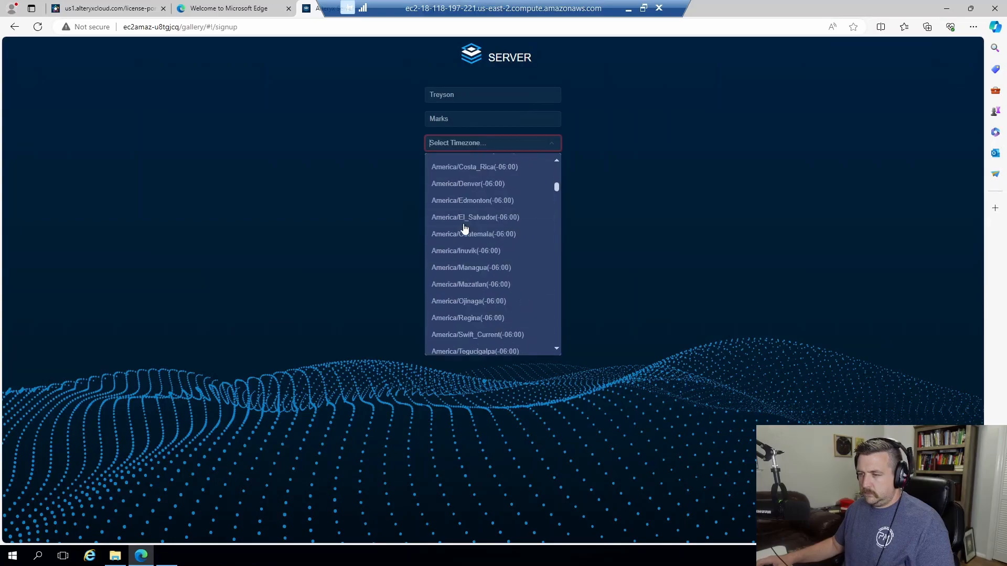
pyautogui.scroll(-2, 476, 285)
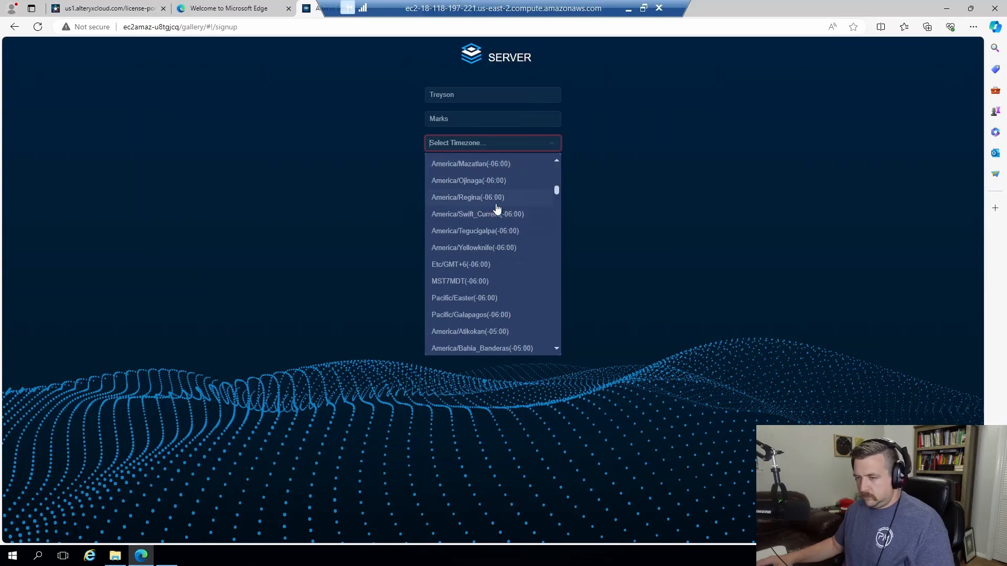
pyautogui.click(474, 265)
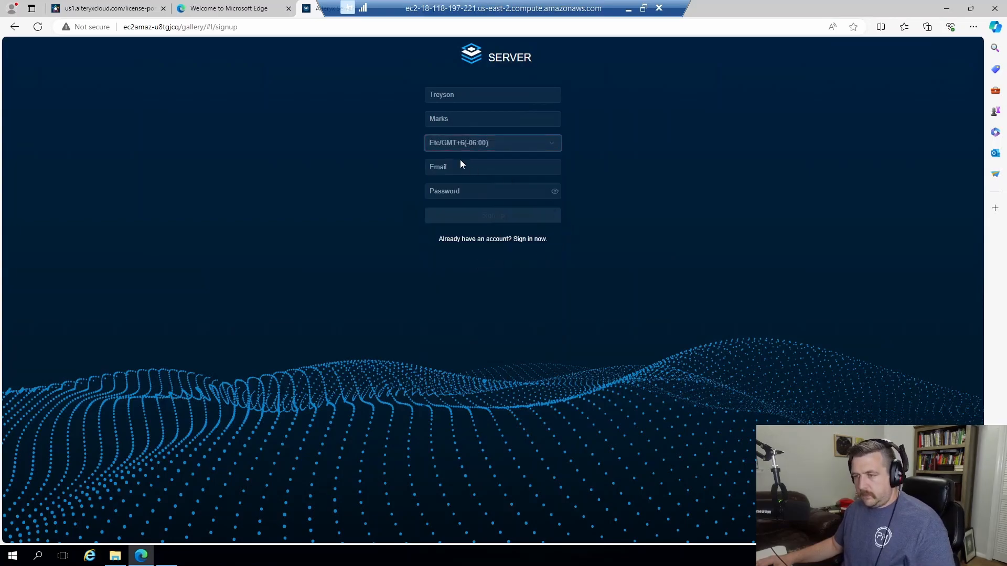
# Fill in the account e-mail and a strong password, then submit the sign-up.
pyautogui.click(476, 162)
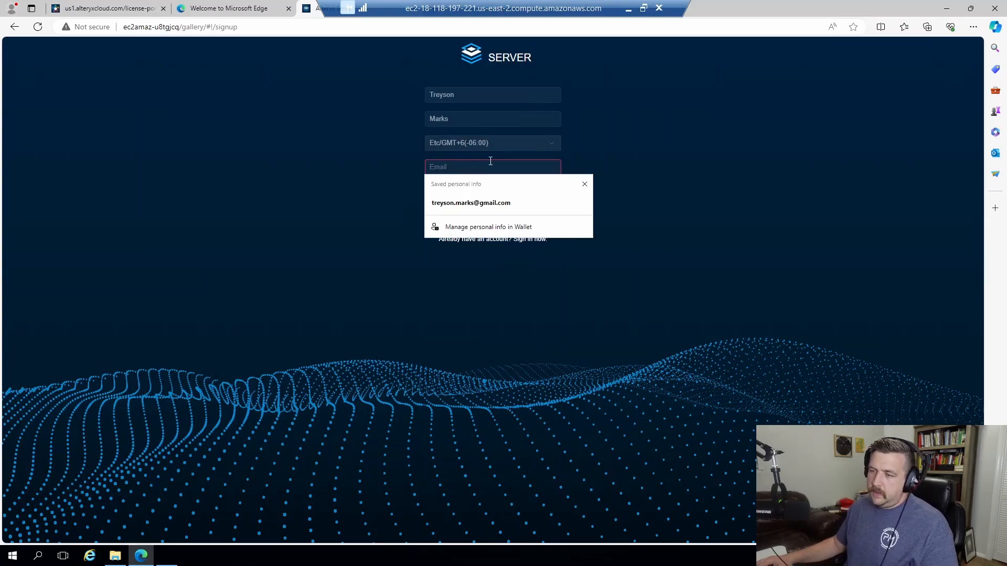
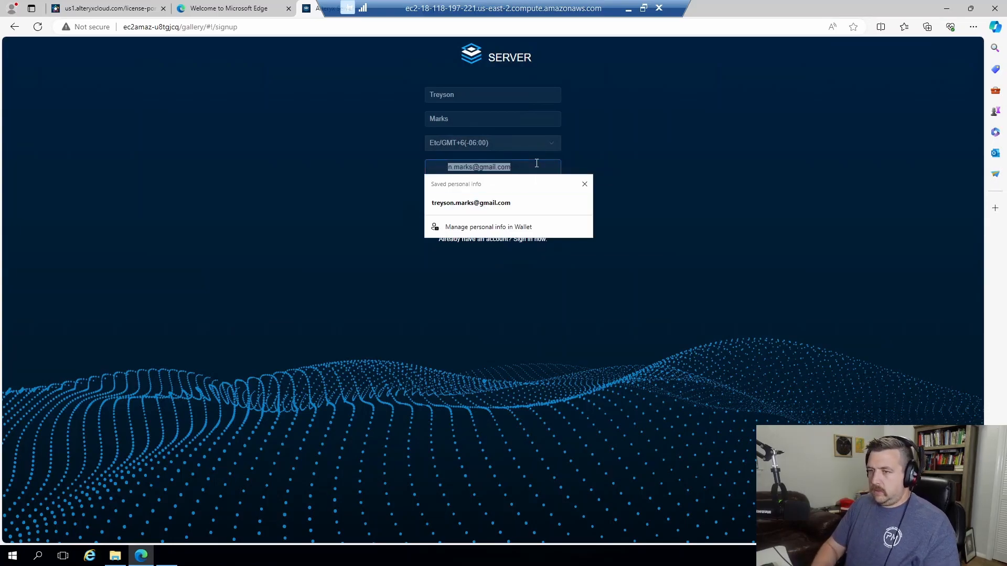
pyautogui.press('Tab')
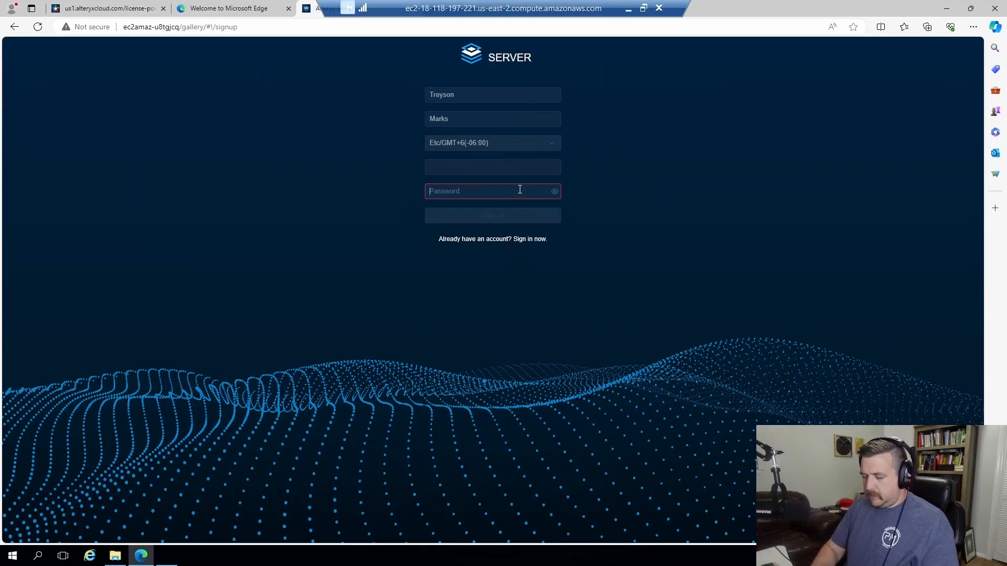
pyautogui.write('••')
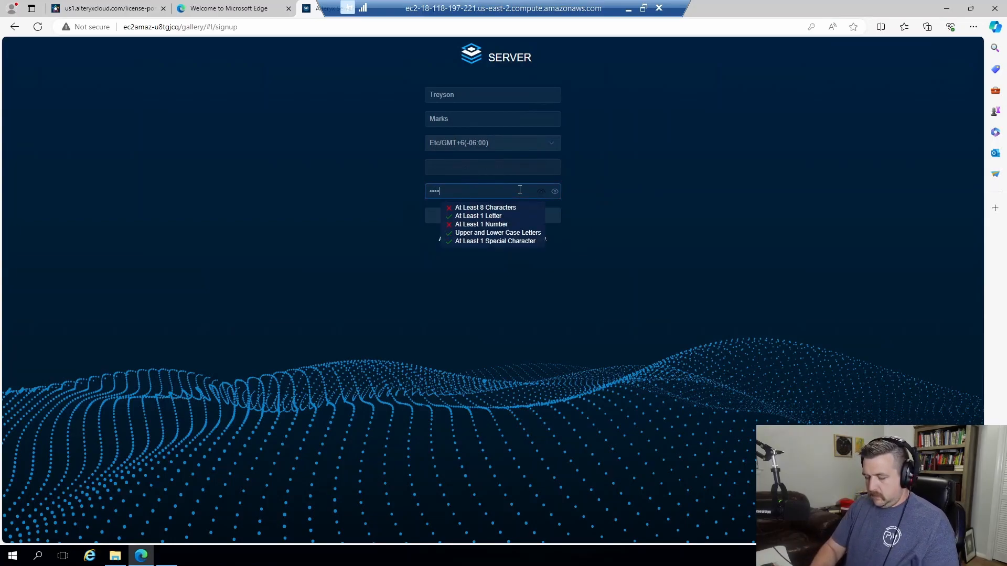
pyautogui.write('••••••••••')
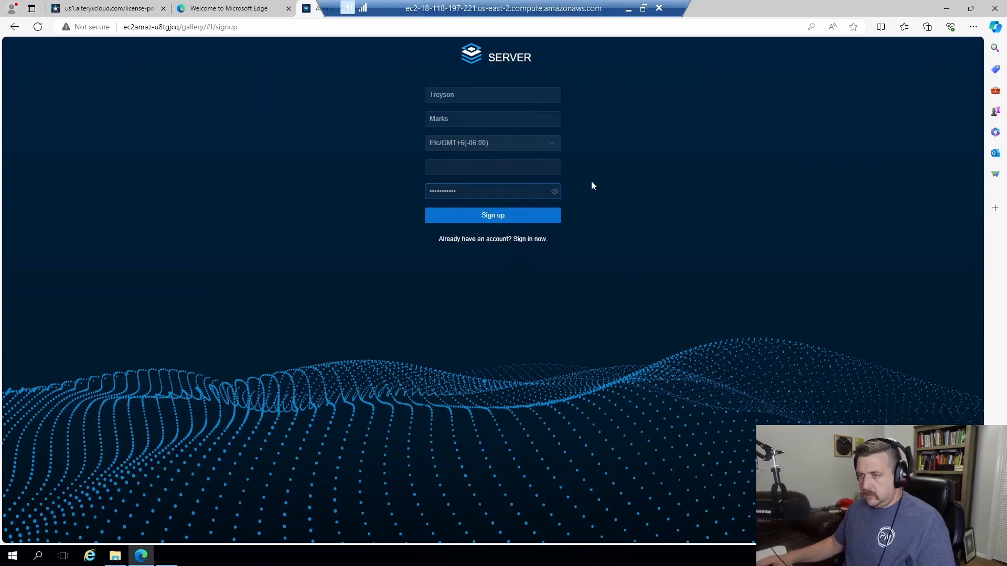
pyautogui.click(525, 221)
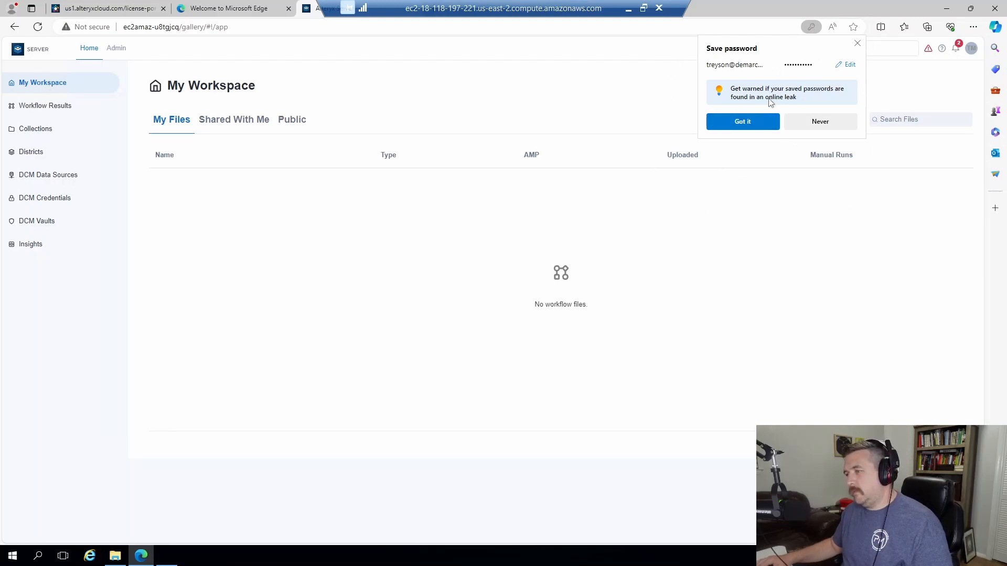
# Dismiss the save-password prompt and close the Confirm Email dialog without confirming.
pyautogui.click(756, 122)
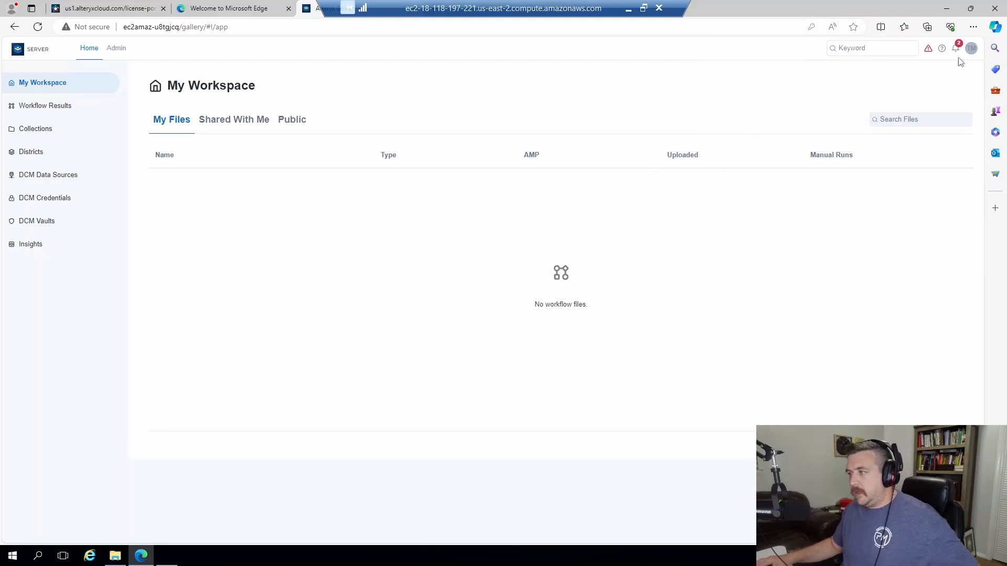
pyautogui.click(928, 48)
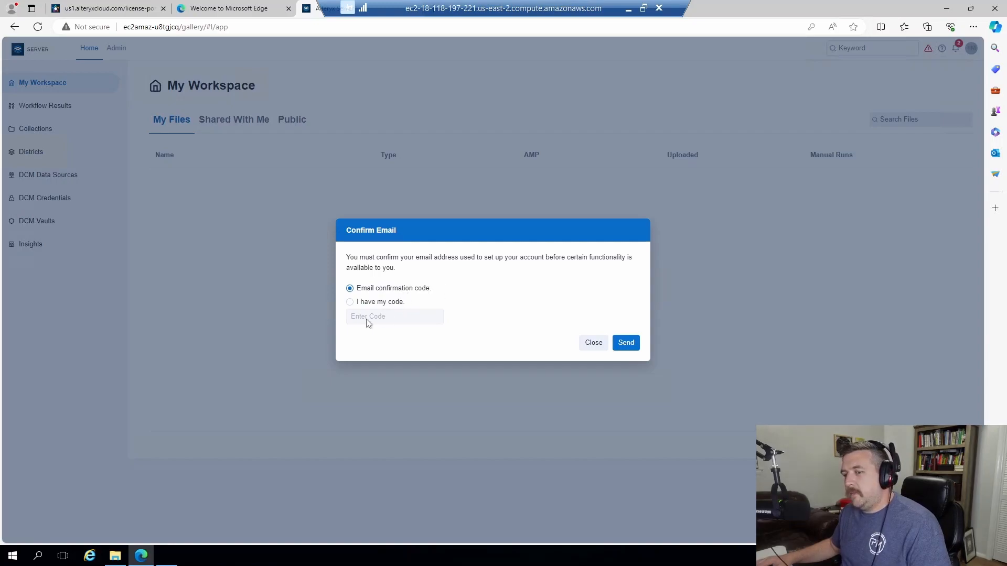
pyautogui.click(375, 302)
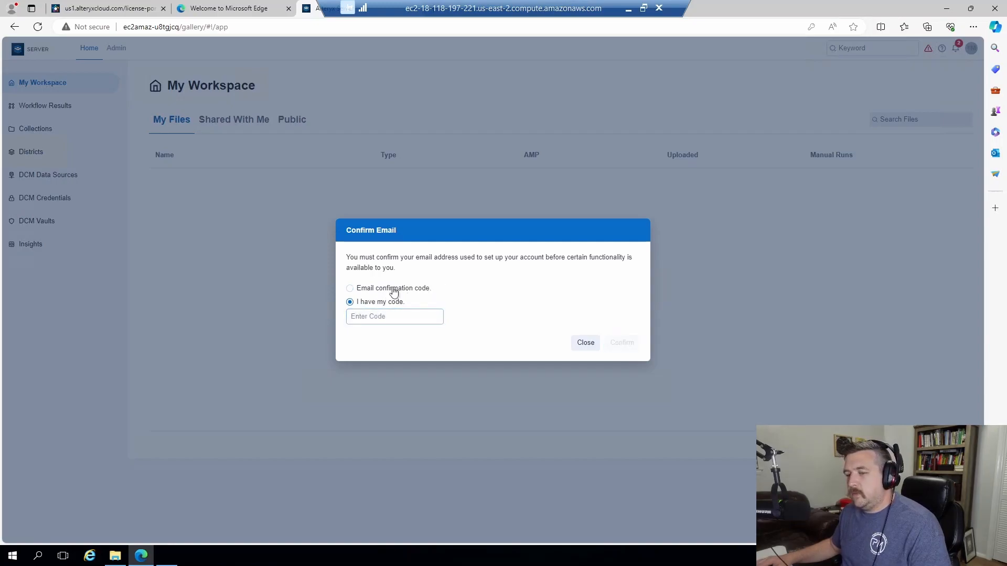
pyautogui.click(390, 297)
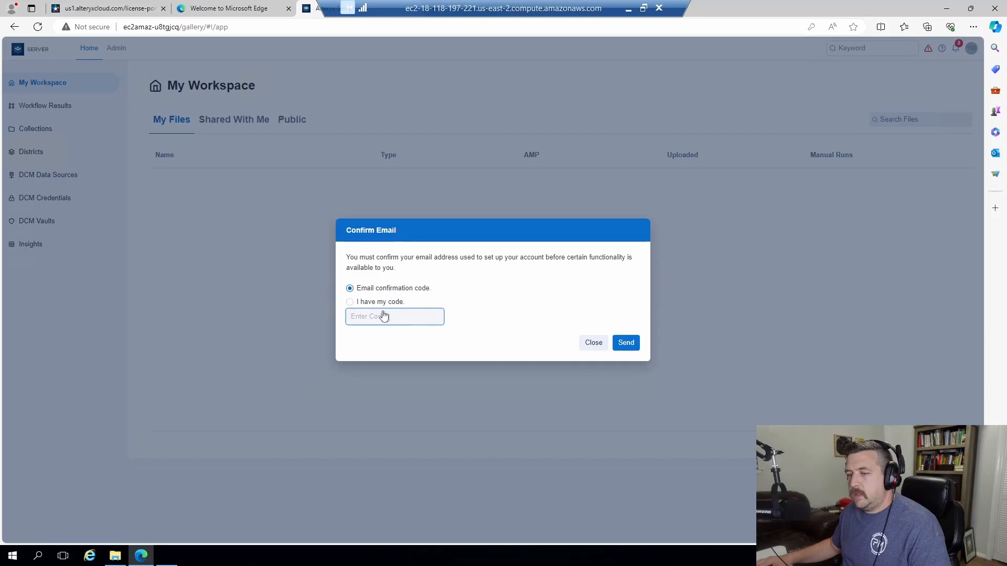
pyautogui.click(594, 343)
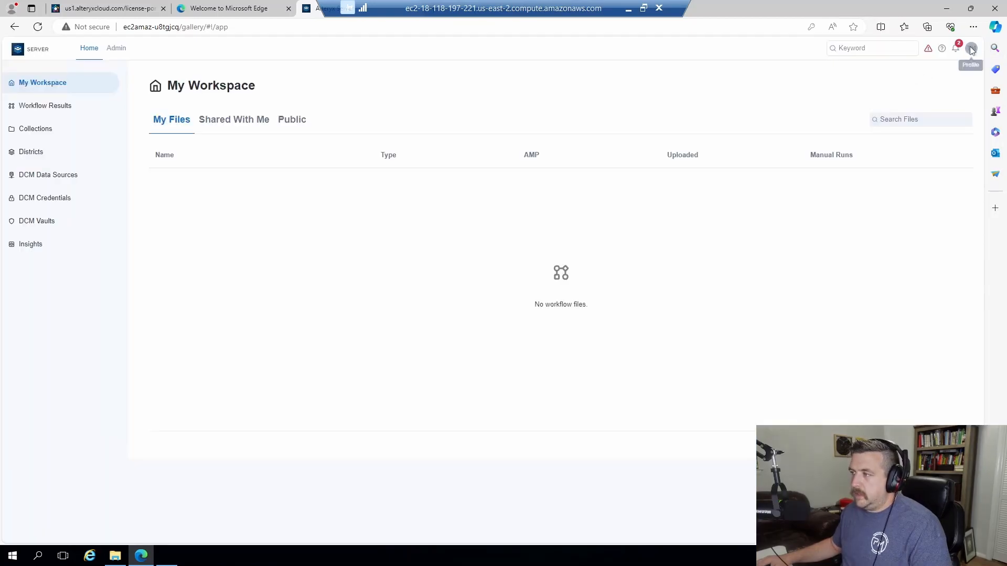
# Look over the profile menu and the Notifications panel on My Workspace.
pyautogui.click(971, 48)
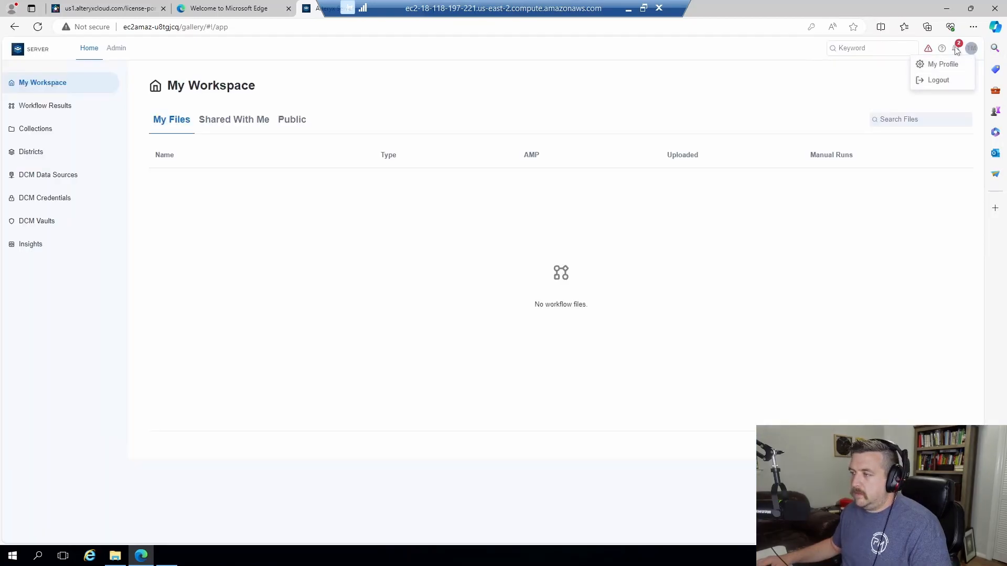
pyautogui.click(957, 49)
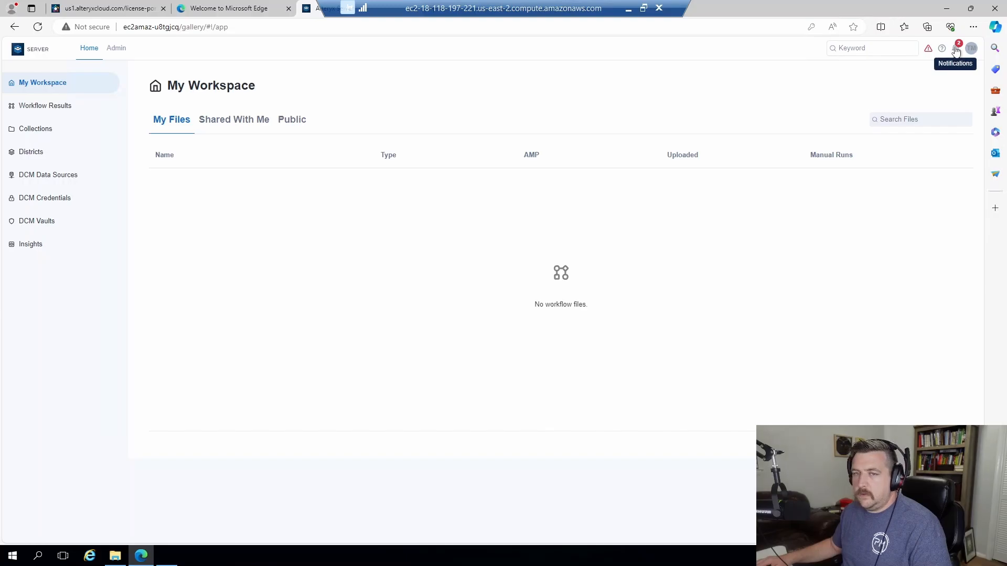
pyautogui.click(957, 49)
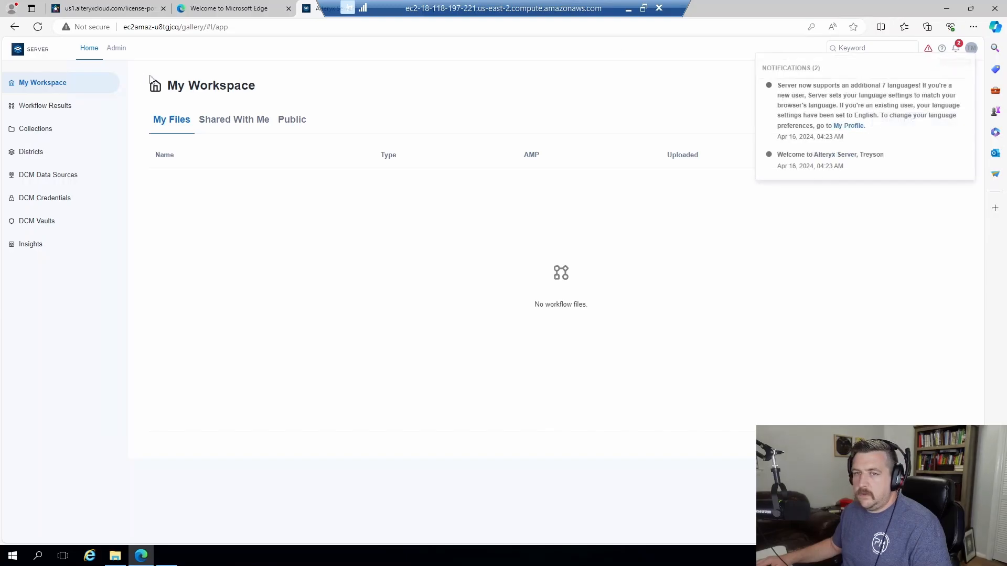
pyautogui.click(114, 50)
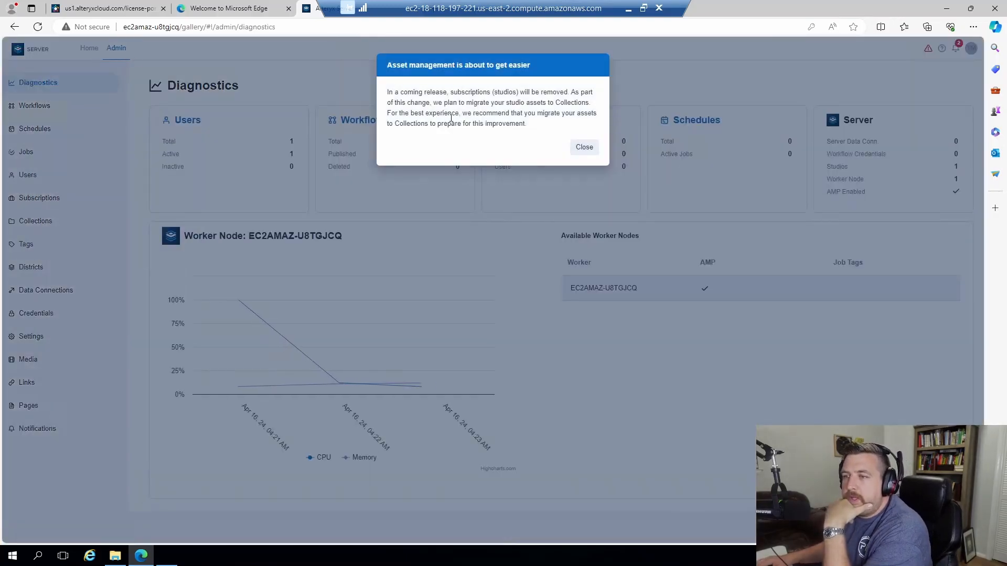
pyautogui.click(584, 148)
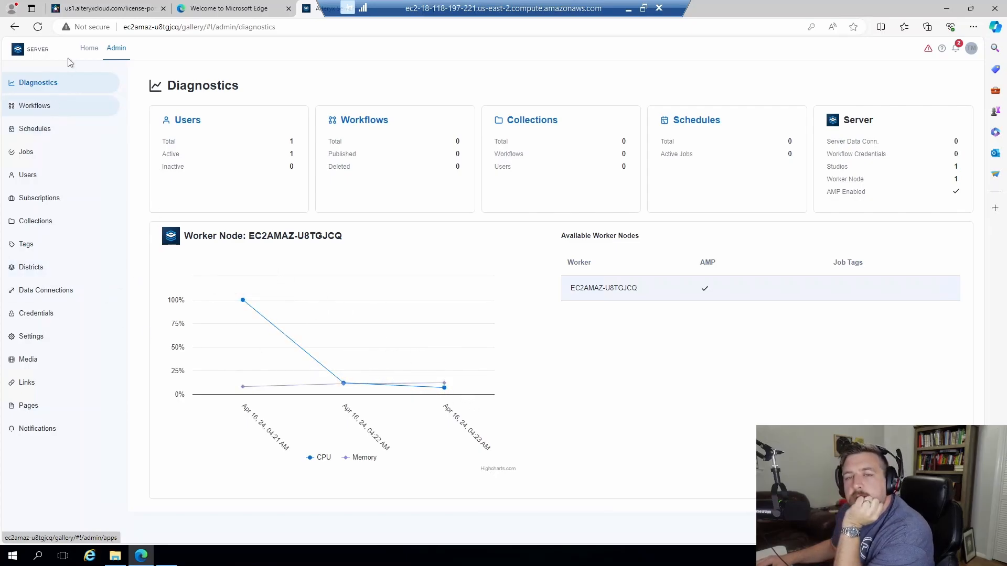
pyautogui.click(84, 49)
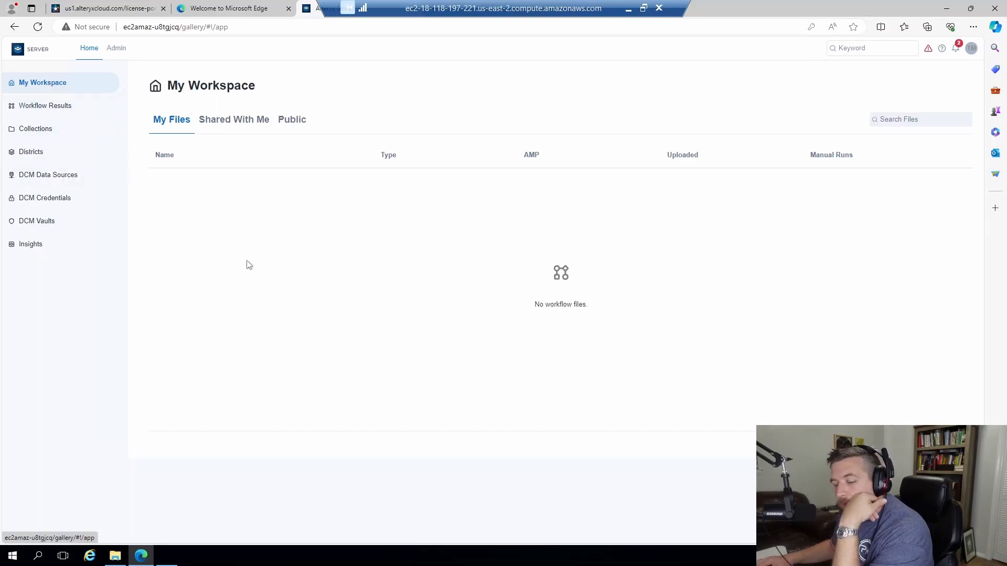
# Close the Confirm Email dialog again and return to the System Settings Status page.
pyautogui.moveTo(166, 557)
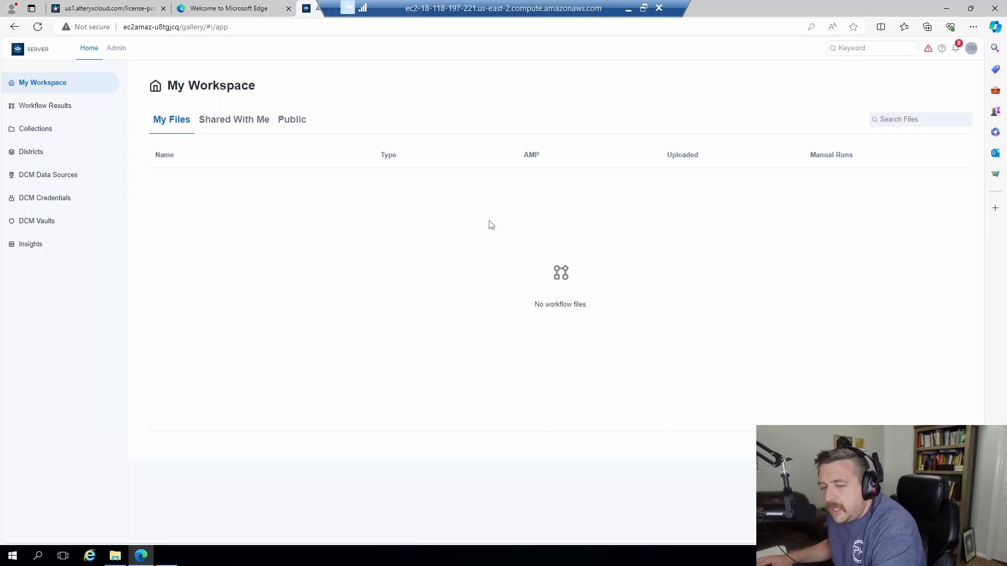
pyautogui.click(928, 48)
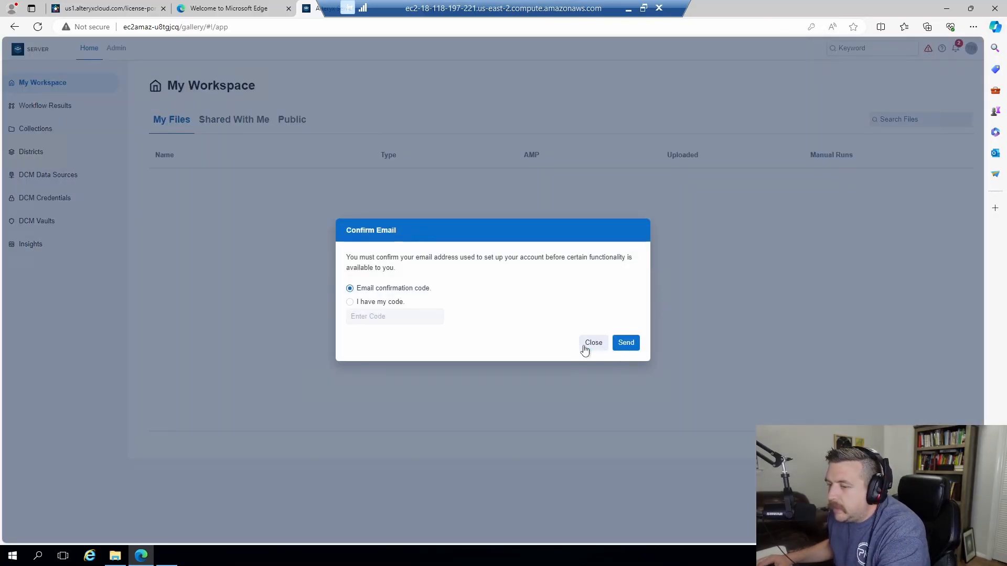
pyautogui.click(593, 344)
pyautogui.click(159, 561)
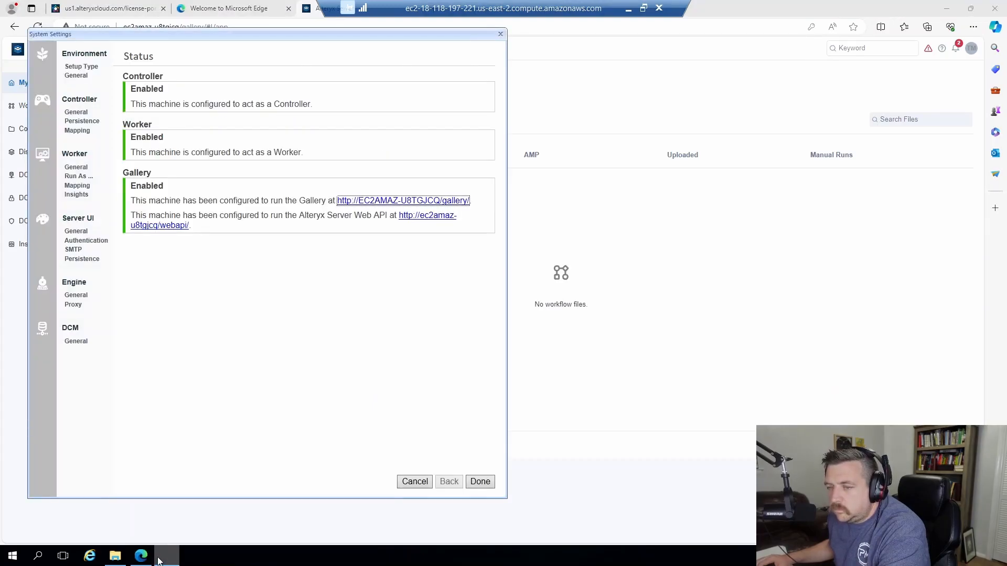
# In File Explorer, browse from This PC into Local Disk (C:) and the Program Files (x86) folder.
pyautogui.click(116, 557)
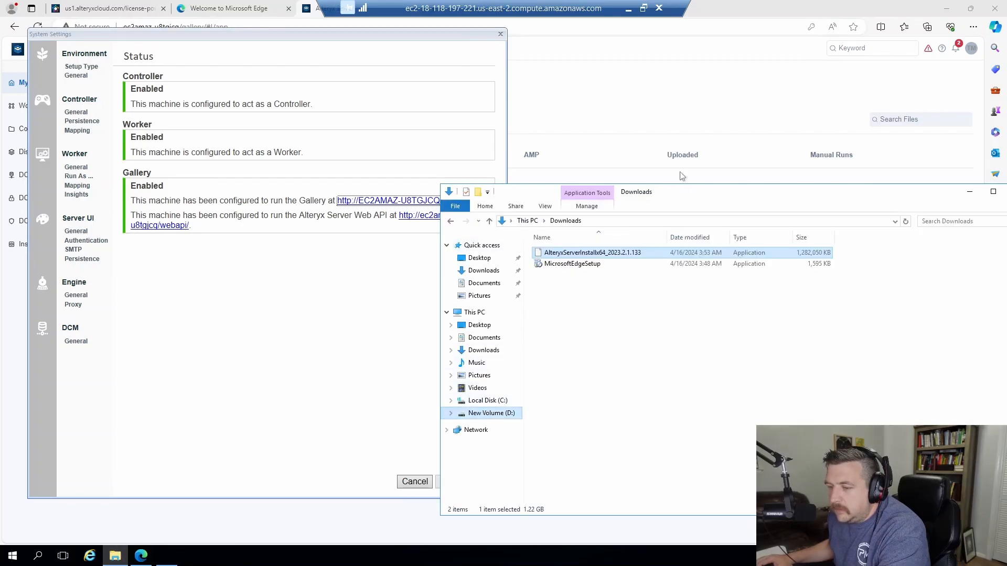
pyautogui.moveTo(687, 192); pyautogui.dragTo(578, 76)
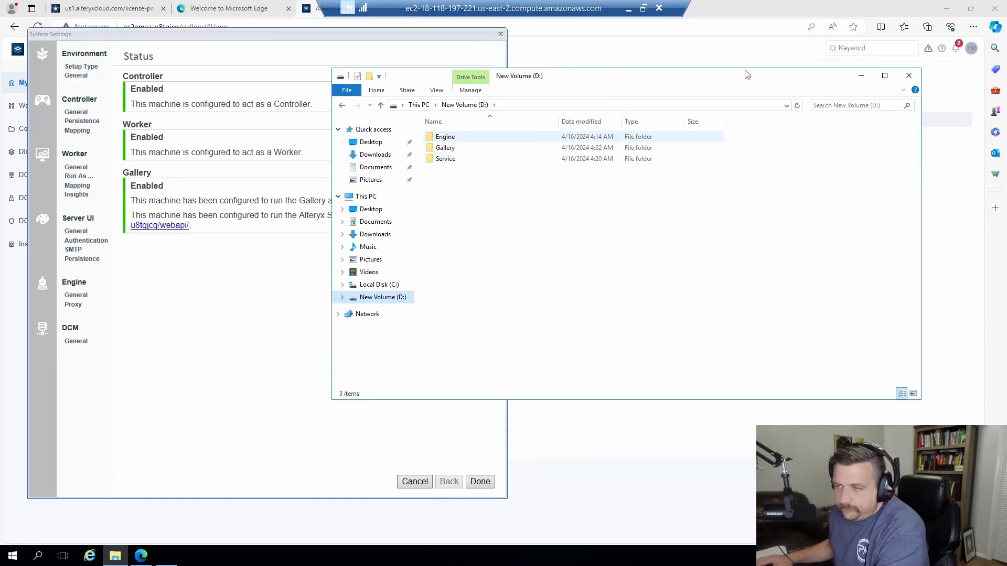
pyautogui.click(418, 105)
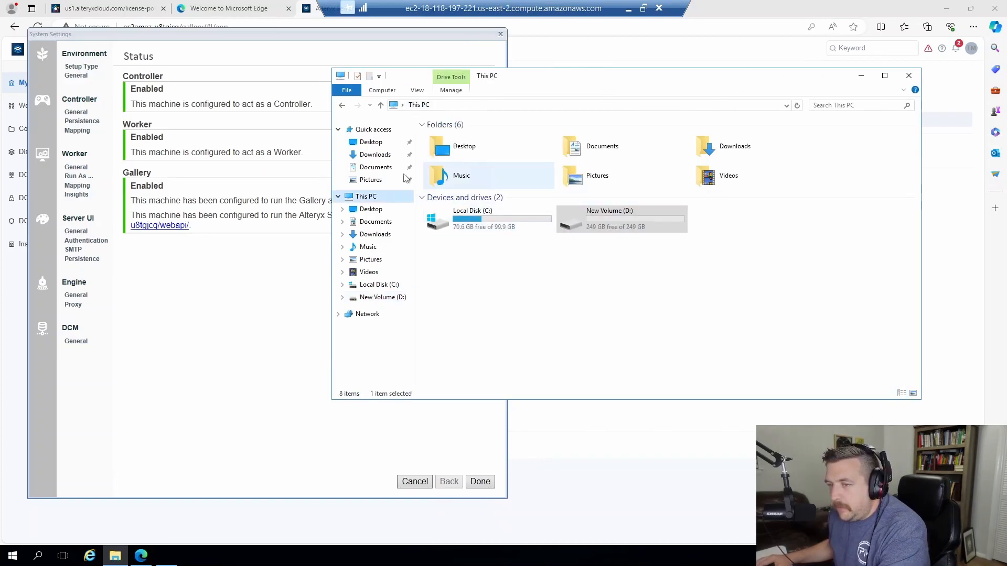
pyautogui.doubleClick(461, 217)
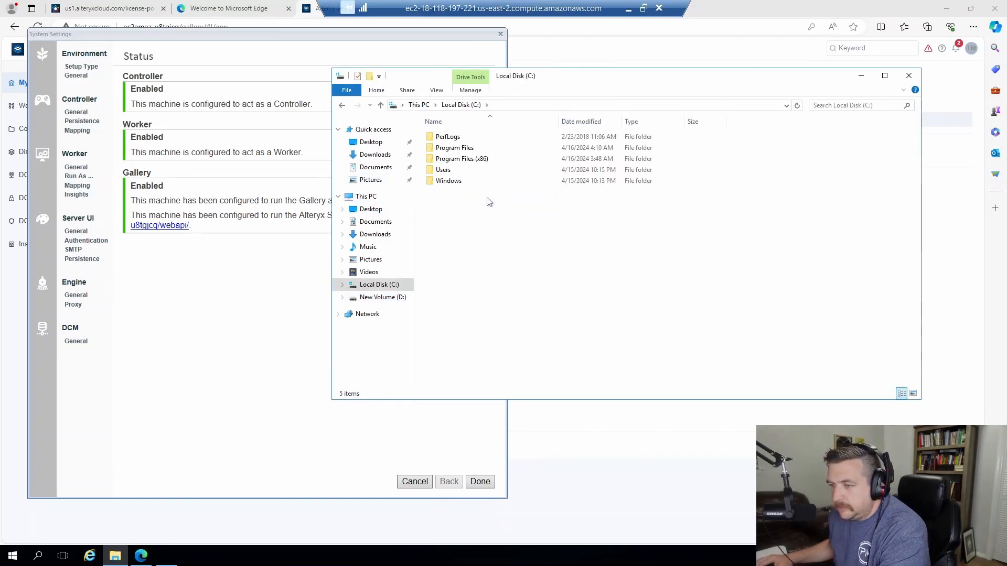
pyautogui.doubleClick(460, 159)
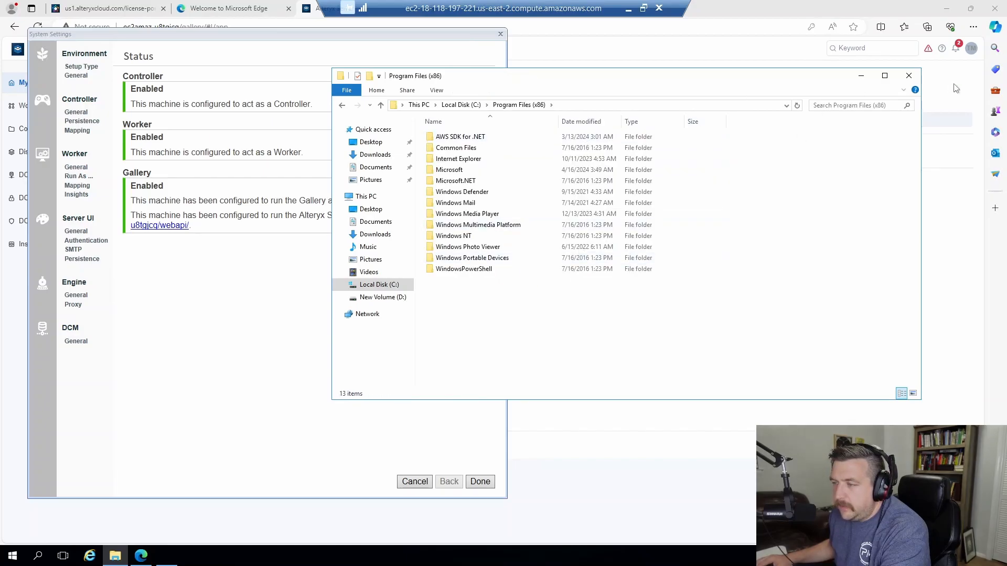
# Close File Explorer and Alteryx System Settings, then minimize Edge to reveal the server desktop.
pyautogui.click(909, 75)
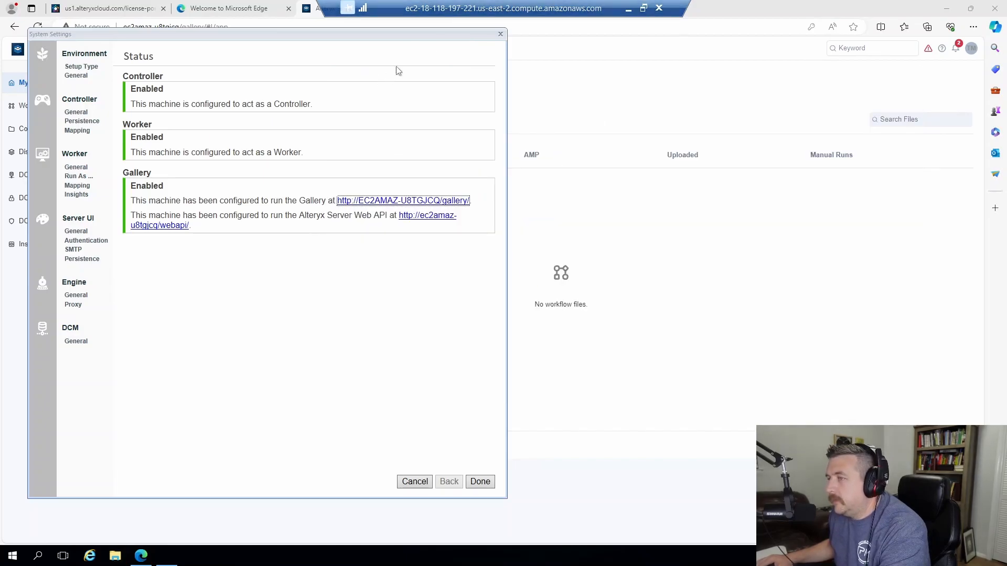
pyautogui.click(499, 35)
pyautogui.click(947, 9)
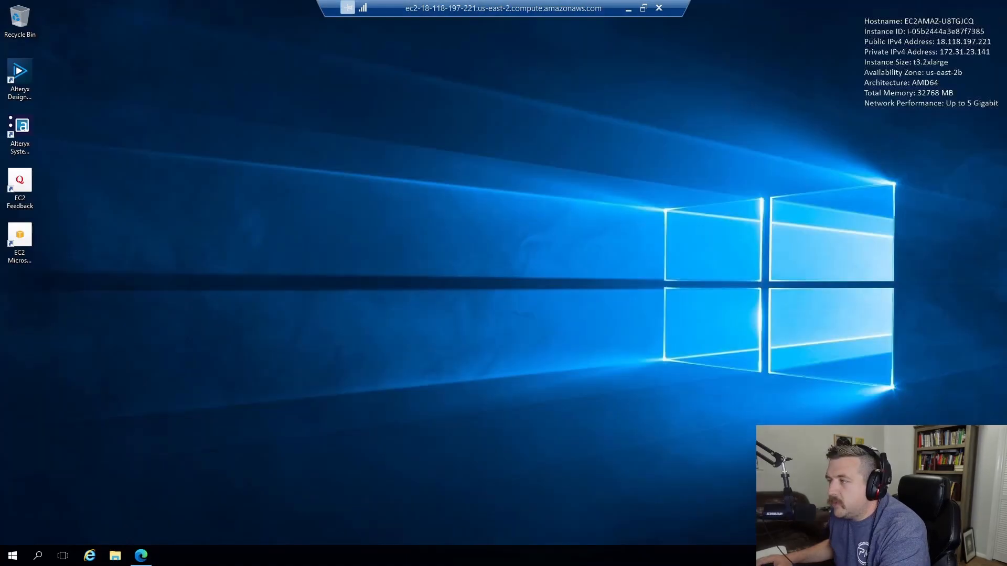